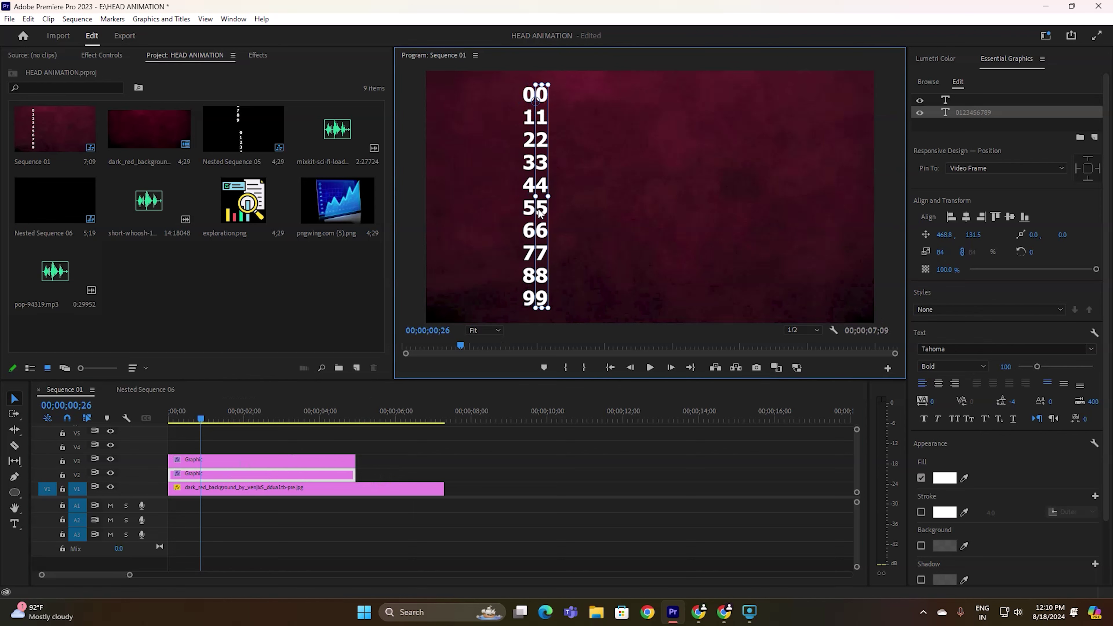
Step: Add a 0 on a new line below the 9 in the second digit column
left_click(15, 523)
left_click(546, 298)
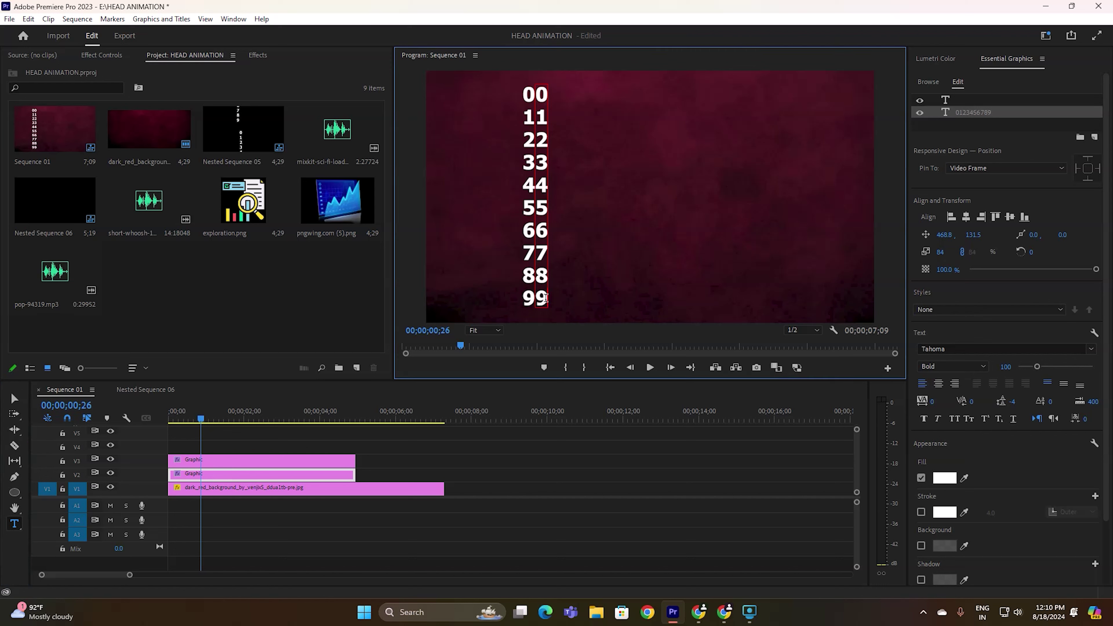
key("Return")
type("0")
left_click(14, 399)
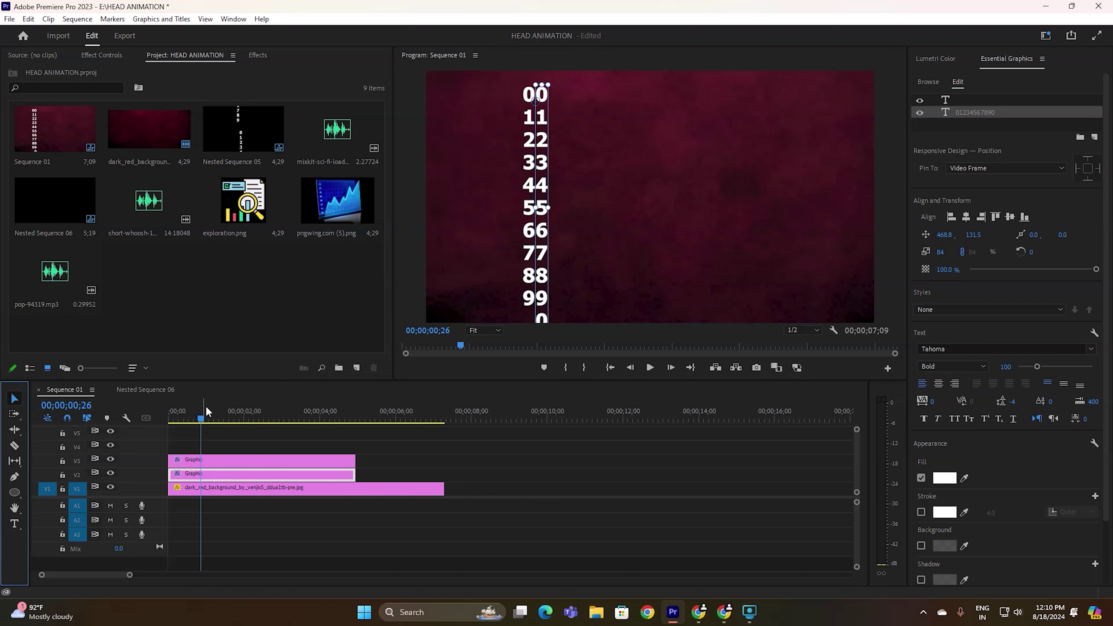
Step: At 00;00;00;22, set the second digit column's vertical Vector Motion position to -142
left_click(199, 421)
mouse_move(200, 424)
left_mouse_down()
mouse_move(168, 420)
mouse_move(198, 422)
left_mouse_up()
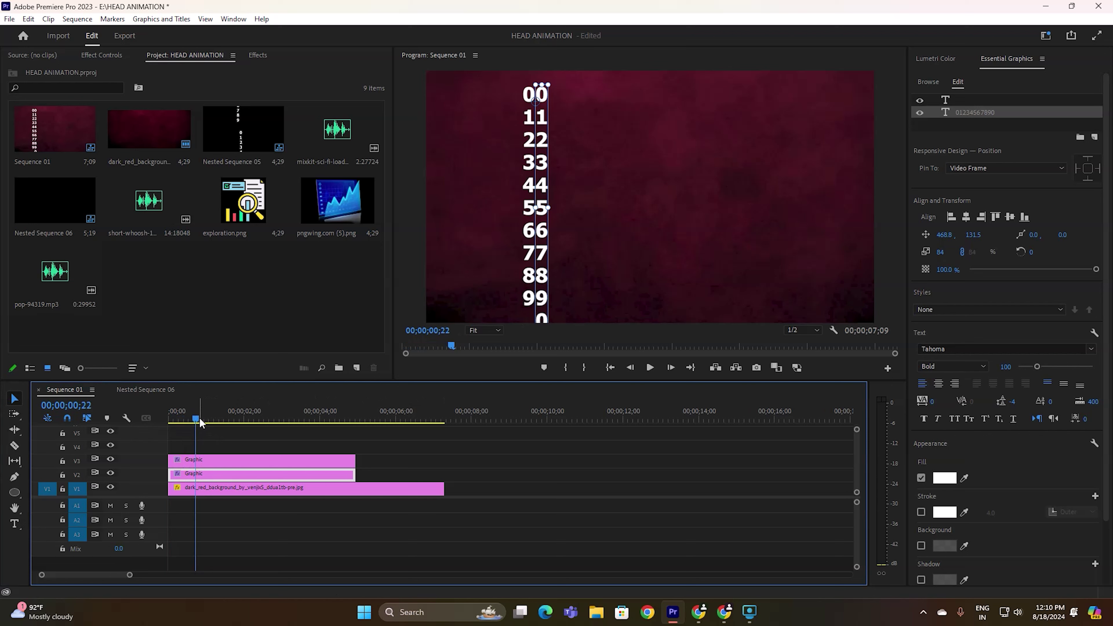
mouse_move(197, 417)
left_mouse_down()
mouse_move(135, 427)
mouse_move(197, 411)
left_mouse_up()
left_click(101, 56)
left_click_drag(140, 114, 88, 114)
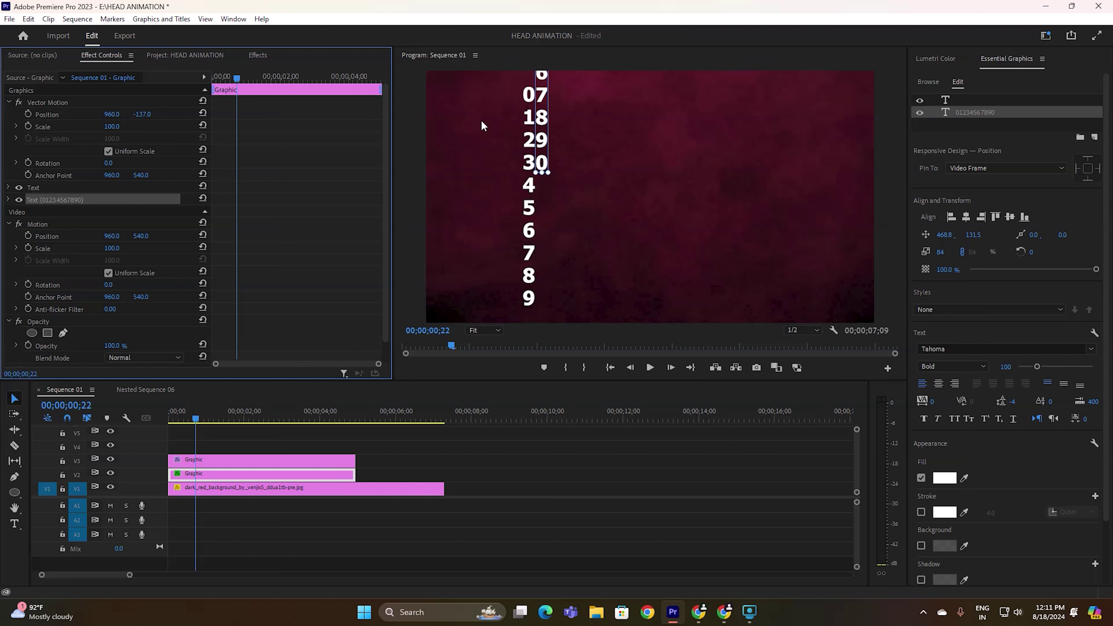
left_click_drag(142, 114, 139, 114)
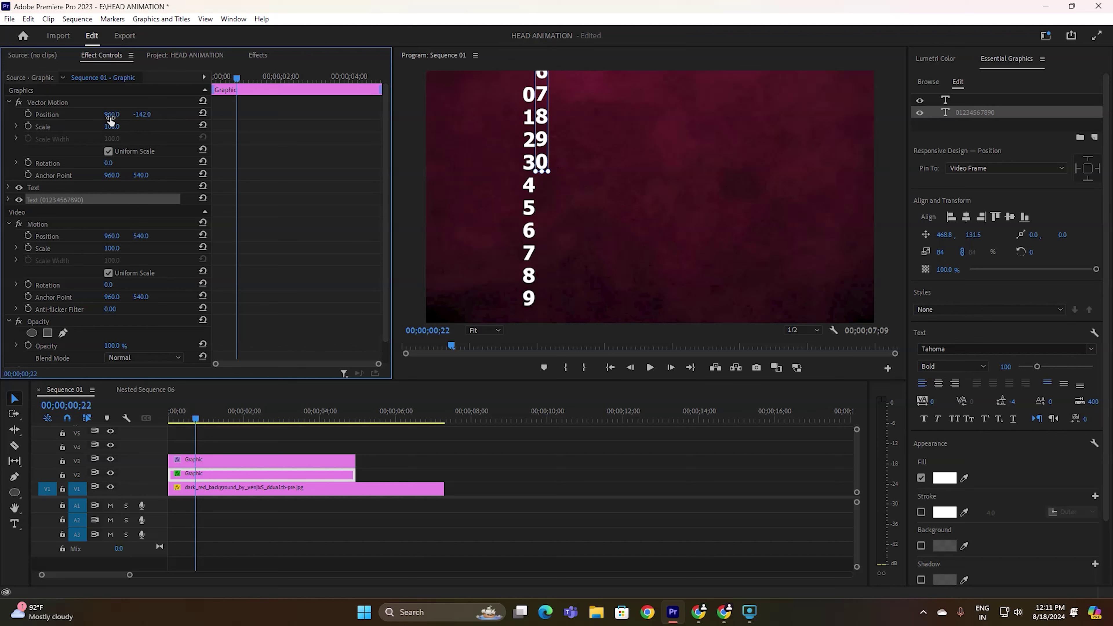
Step: Set the vertical Vector Motion position to 650 for the first digit column and -29 for the second
left_click(300, 460)
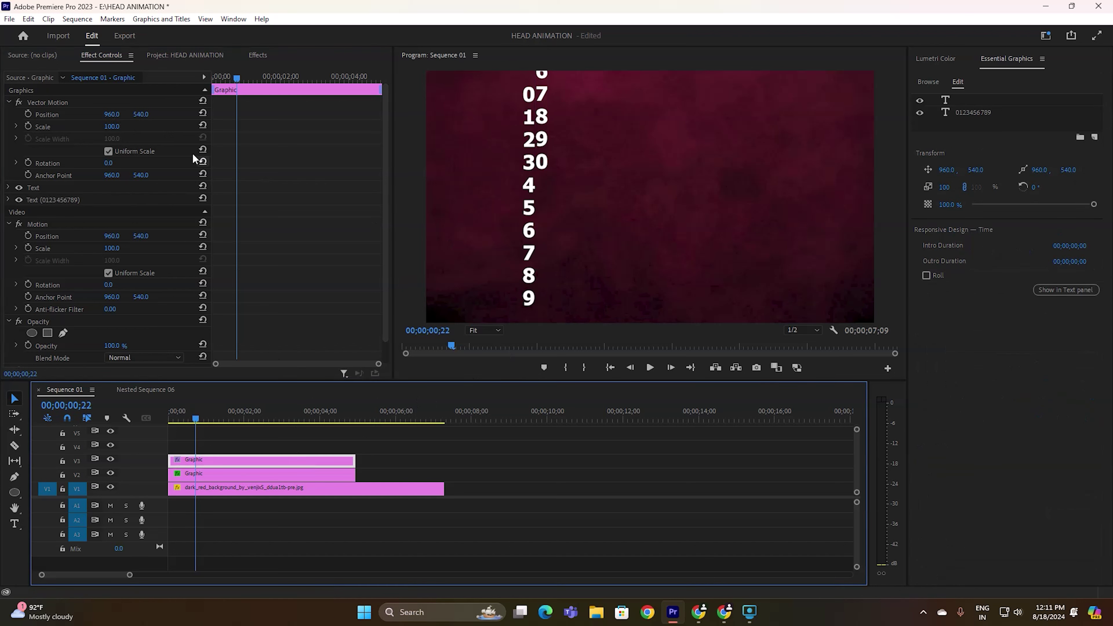
left_click_drag(141, 114, 198, 114)
left_click(274, 477)
left_click(142, 114)
mouse_move(143, 114)
left_mouse_down()
mouse_move(202, 114)
mouse_move(146, 115)
left_mouse_up()
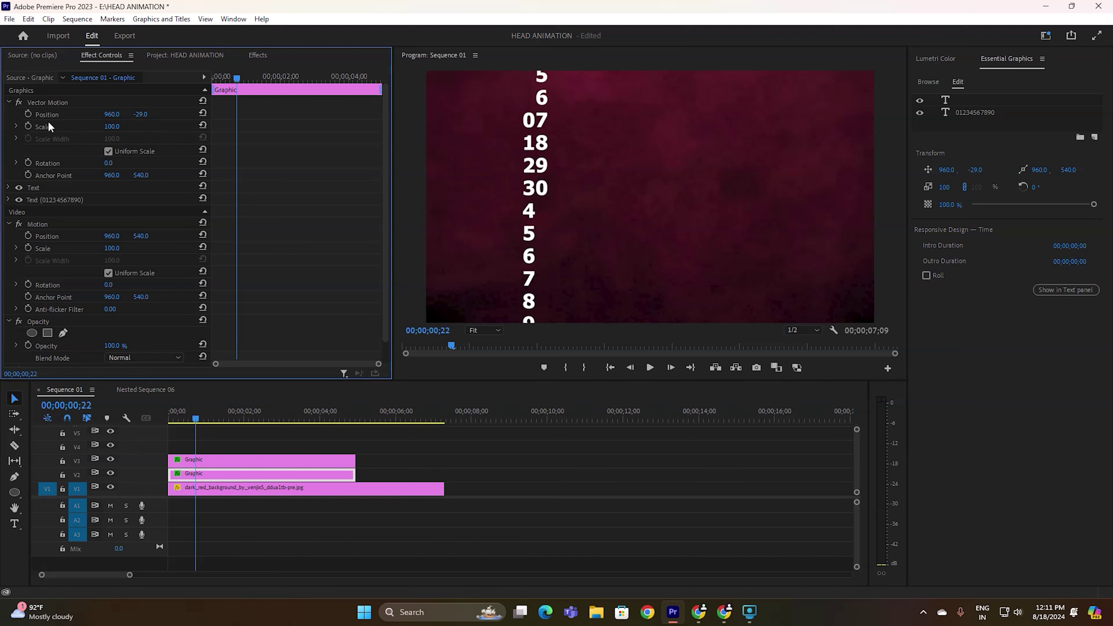
Step: Turn on Vector Motion Position and Scale keyframes for both digit graphics at 00;00;00;22
left_click(28, 114)
left_click(213, 459)
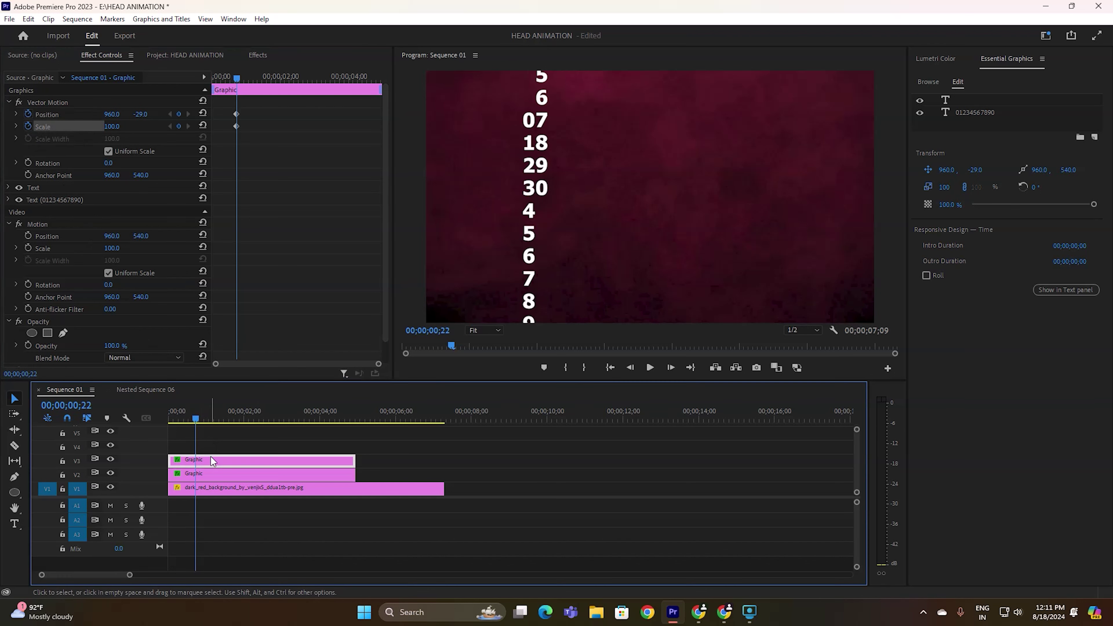
left_click(27, 113)
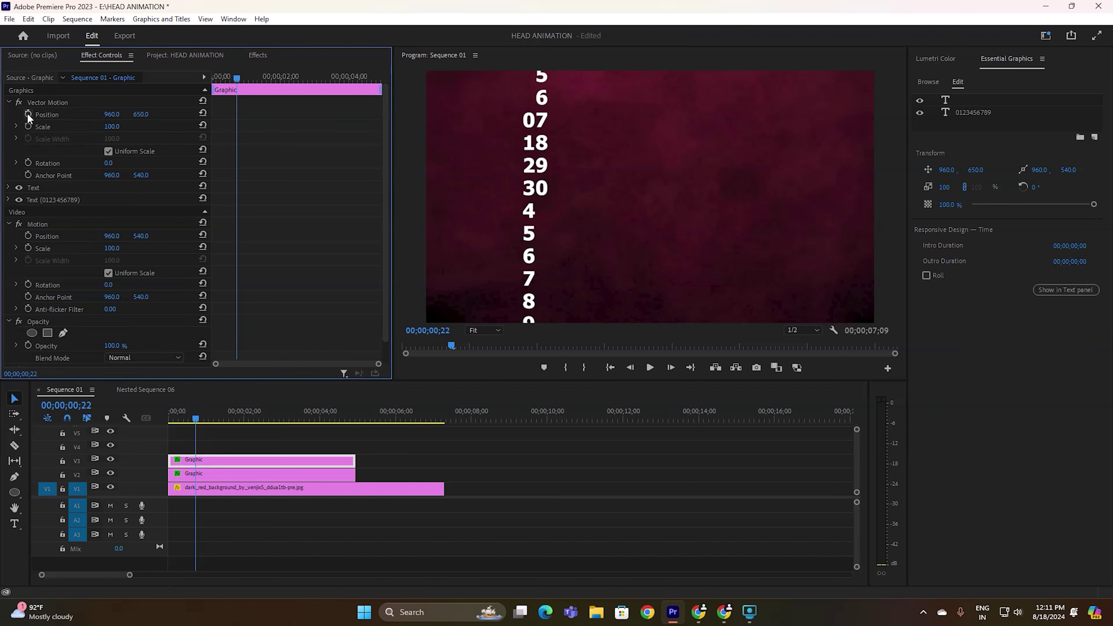
left_click(28, 114)
left_click(28, 127)
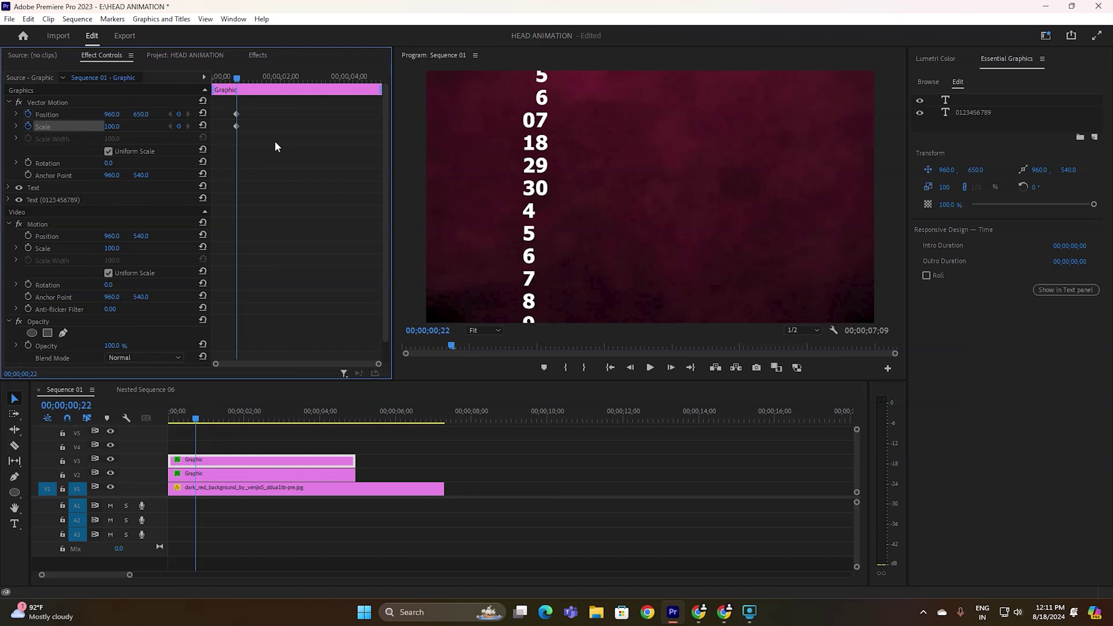
Step: At the sequence start, keyframe the first digit column's vertical position at -72 and shift the second column below it
left_click_drag(237, 78, 204, 90)
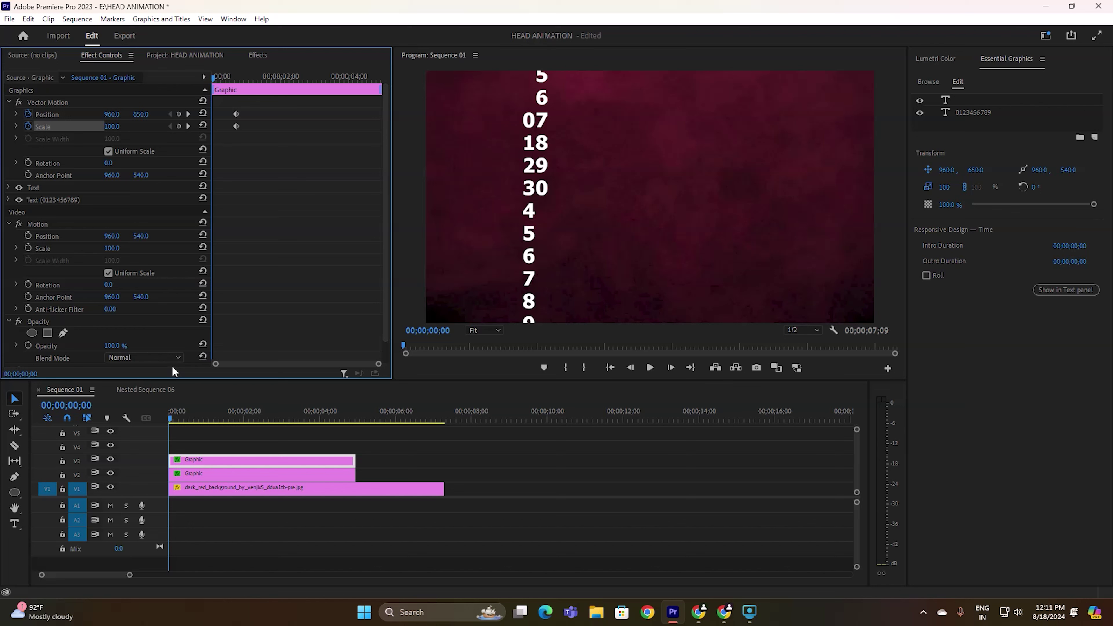
left_click_drag(141, 113, 68, 114)
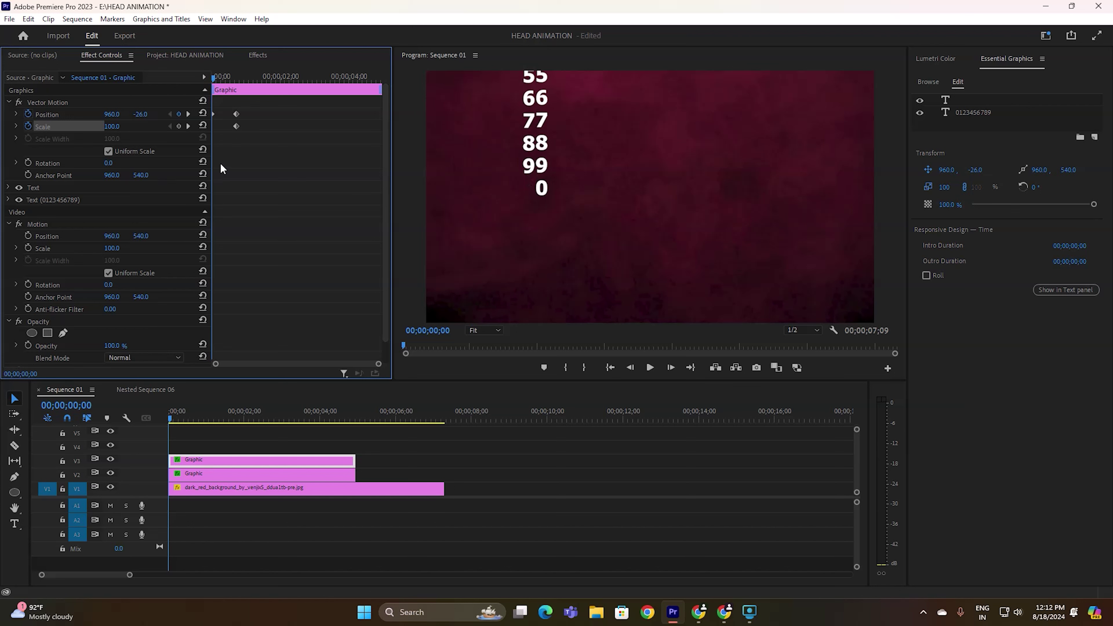
left_click(289, 475)
mouse_move(140, 116)
left_mouse_down()
mouse_move(280, 115)
mouse_move(152, 115)
mouse_move(157, 146)
mouse_move(137, 114)
mouse_move(120, 114)
left_mouse_up()
left_click(338, 461)
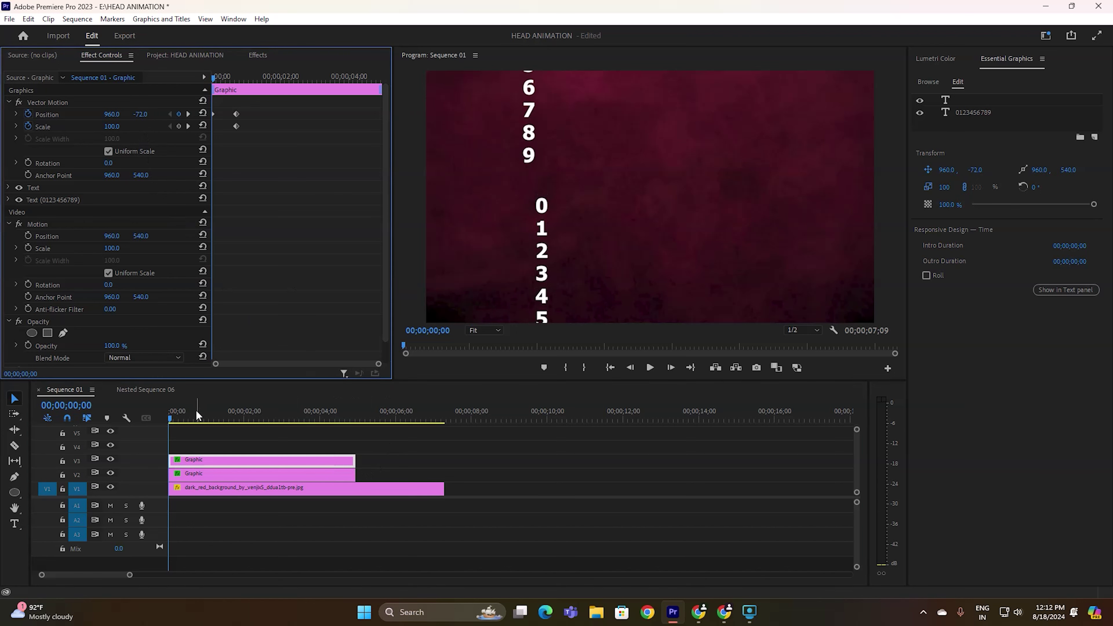
Step: Play back the sequence from the start to check how the two digit columns scroll
left_click(654, 368)
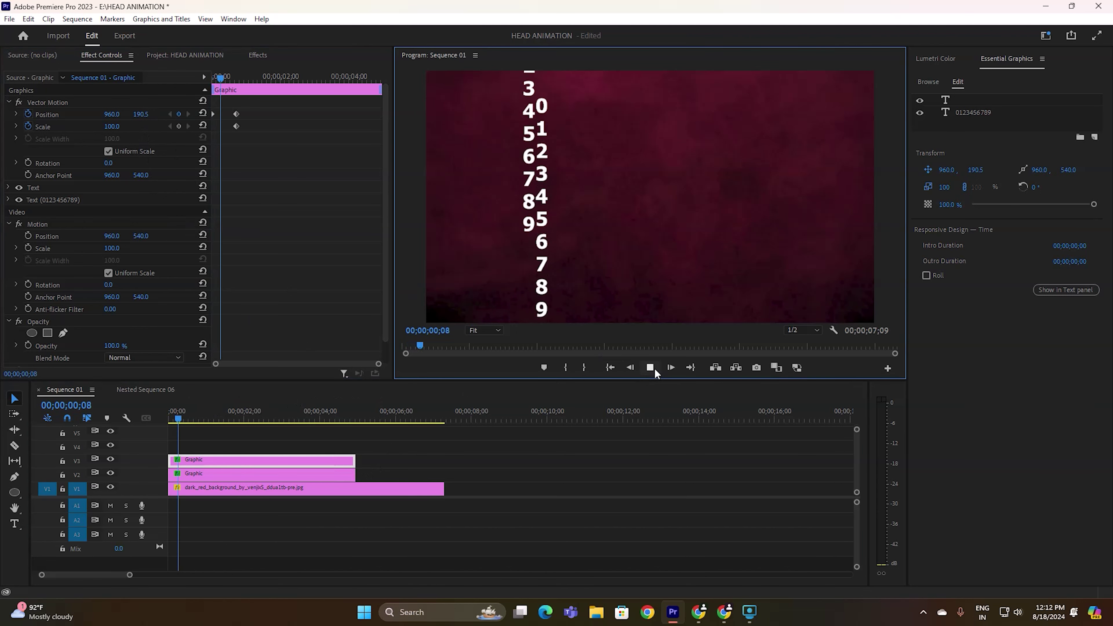
left_click(173, 414)
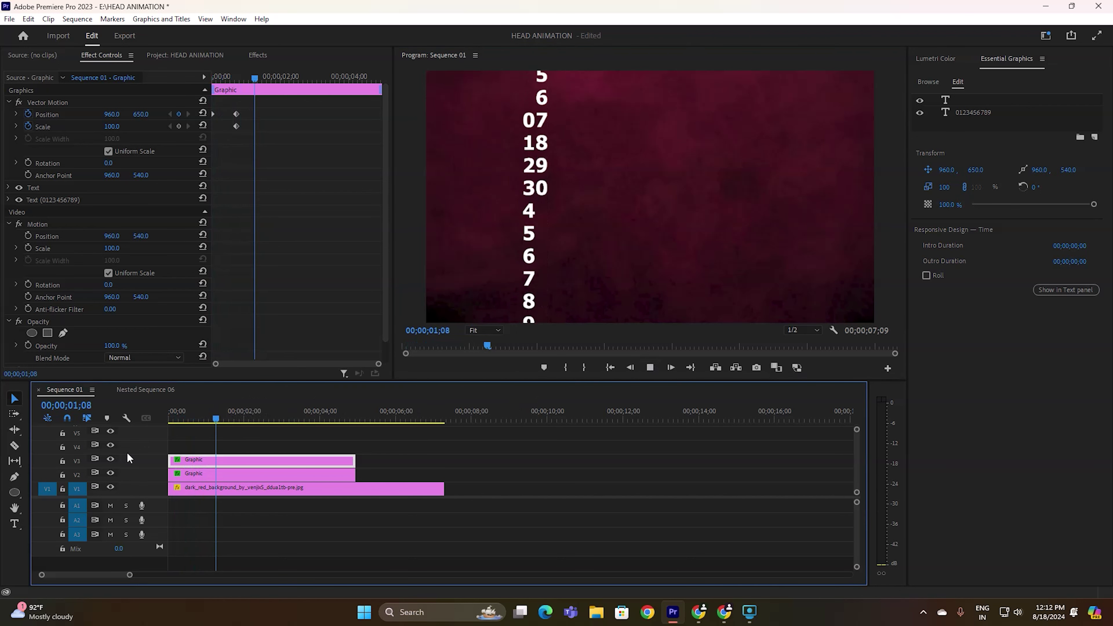
left_click(218, 418)
key("Home")
key("space")
key("space")
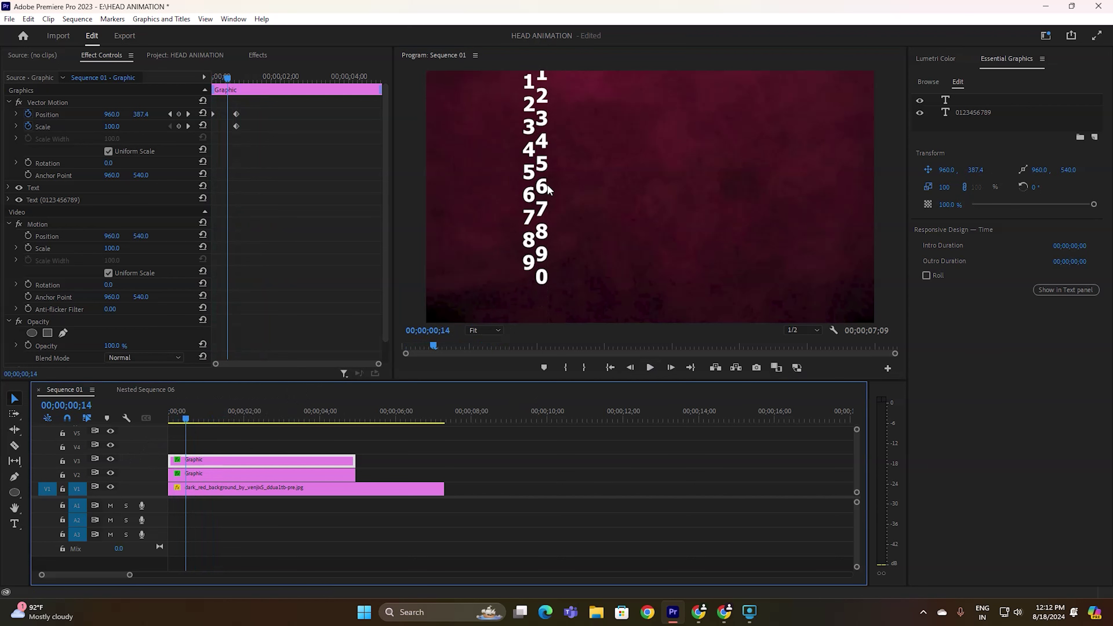
key("space")
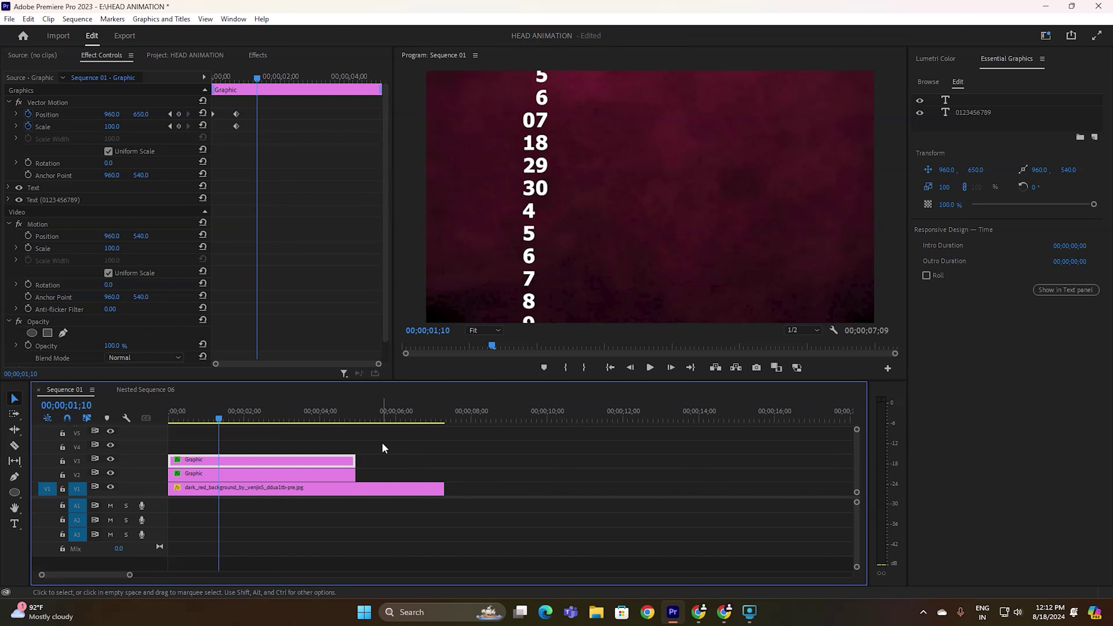
Step: Nest the two digit graphics into one nested sequence, keeping the suggested name
left_click_drag(382, 442, 292, 475)
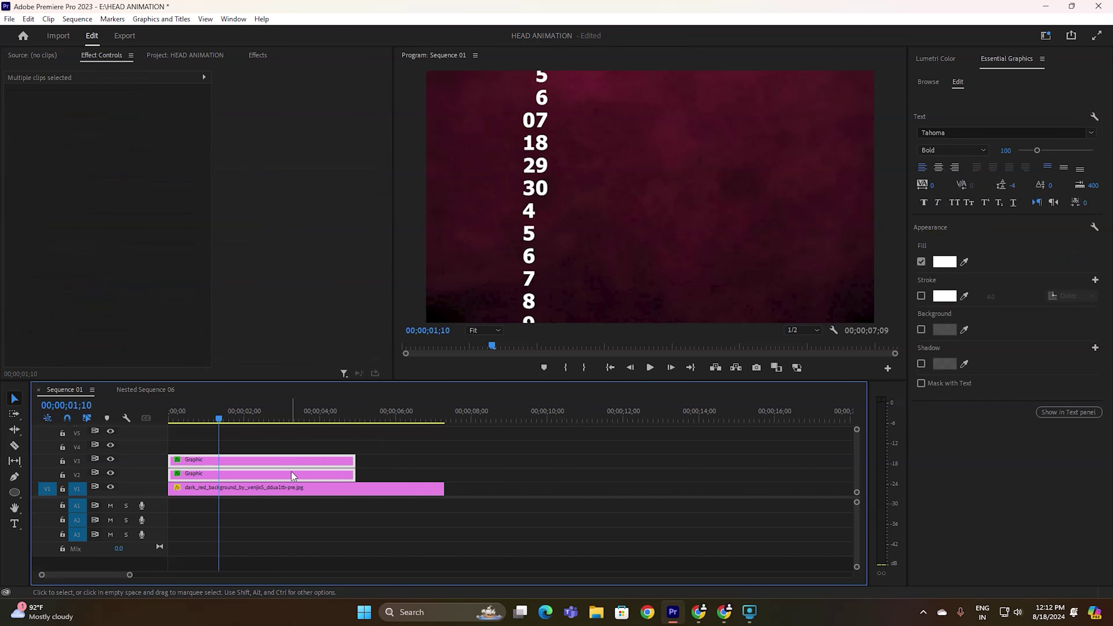
right_click(293, 475)
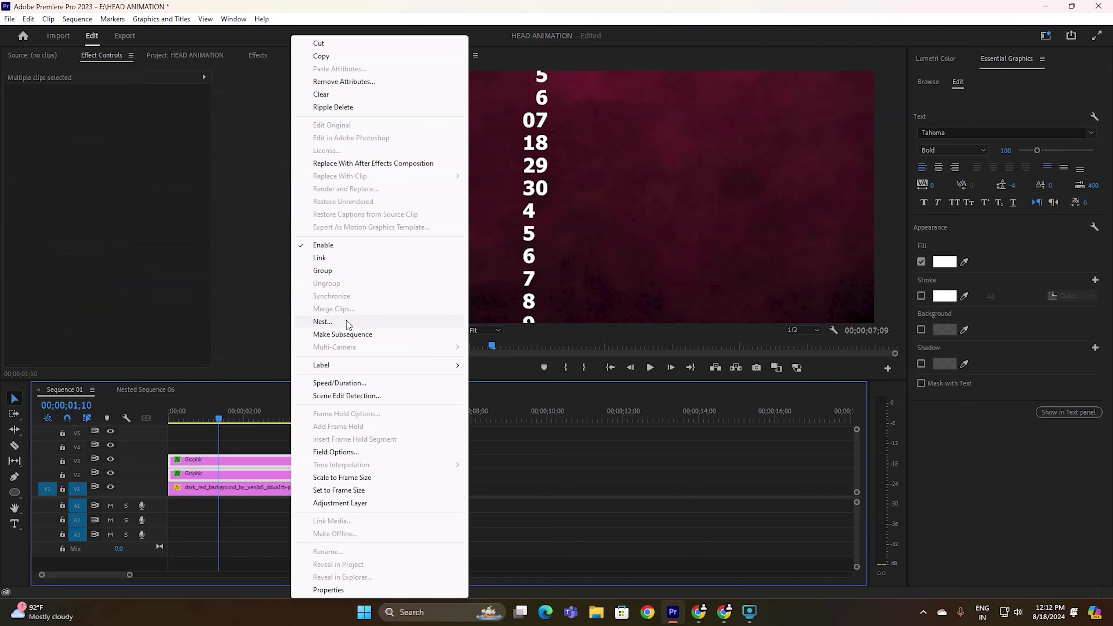
left_click(322, 322)
left_click(532, 315)
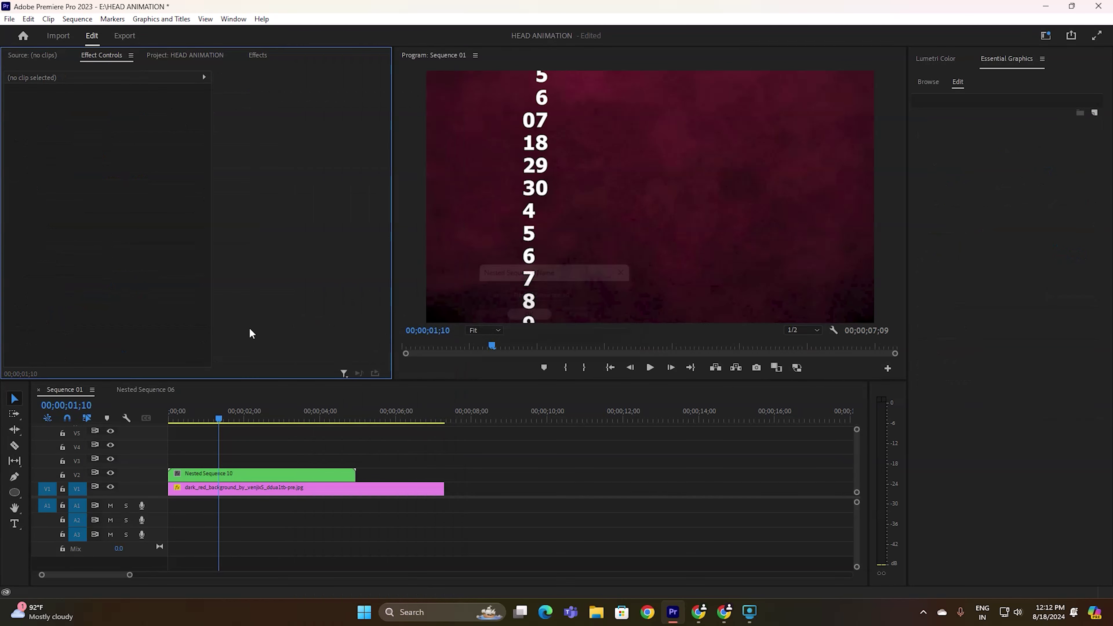
Step: Add a rectangular opacity mask to the nested sequence and shape it around the number 30
left_click(253, 474)
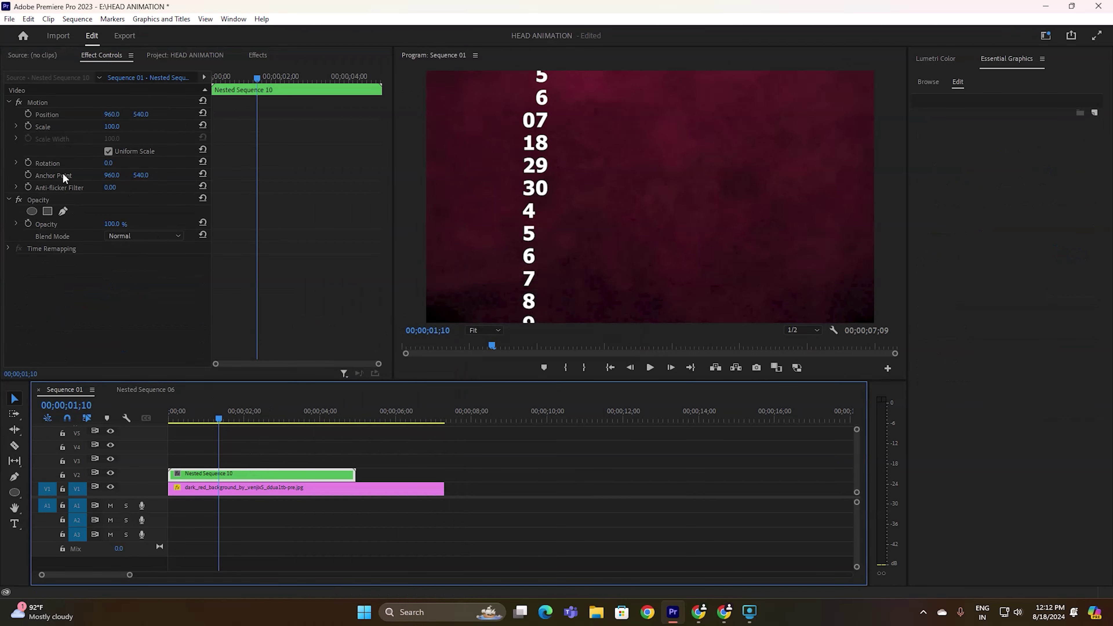
left_click(47, 211)
left_click_drag(645, 199, 540, 179)
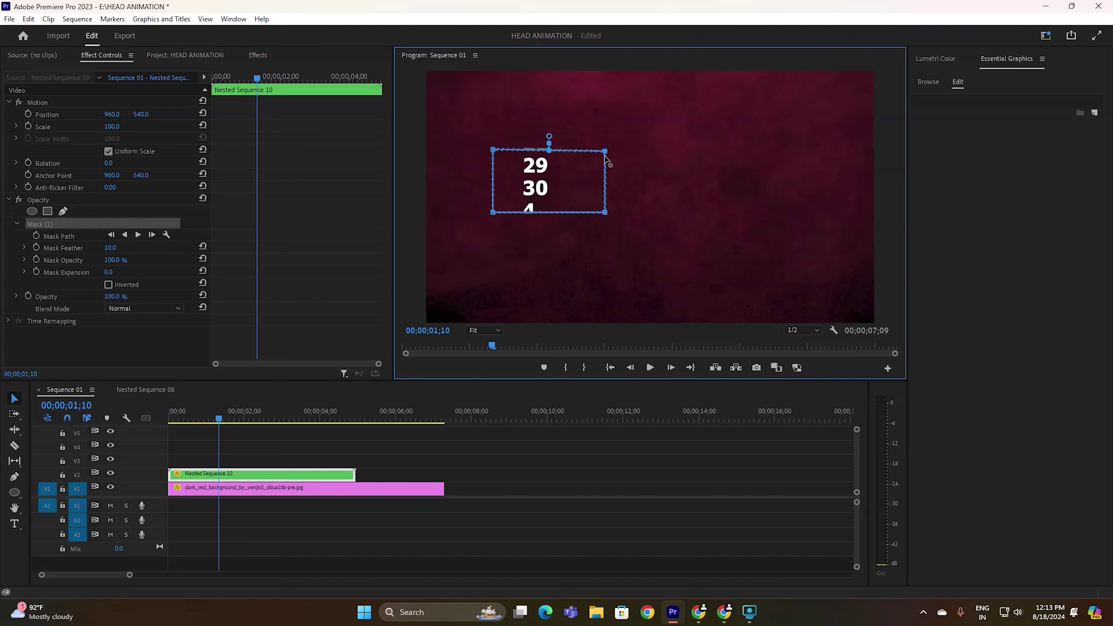
left_click_drag(604, 152, 595, 188)
left_click_drag(493, 151, 509, 177)
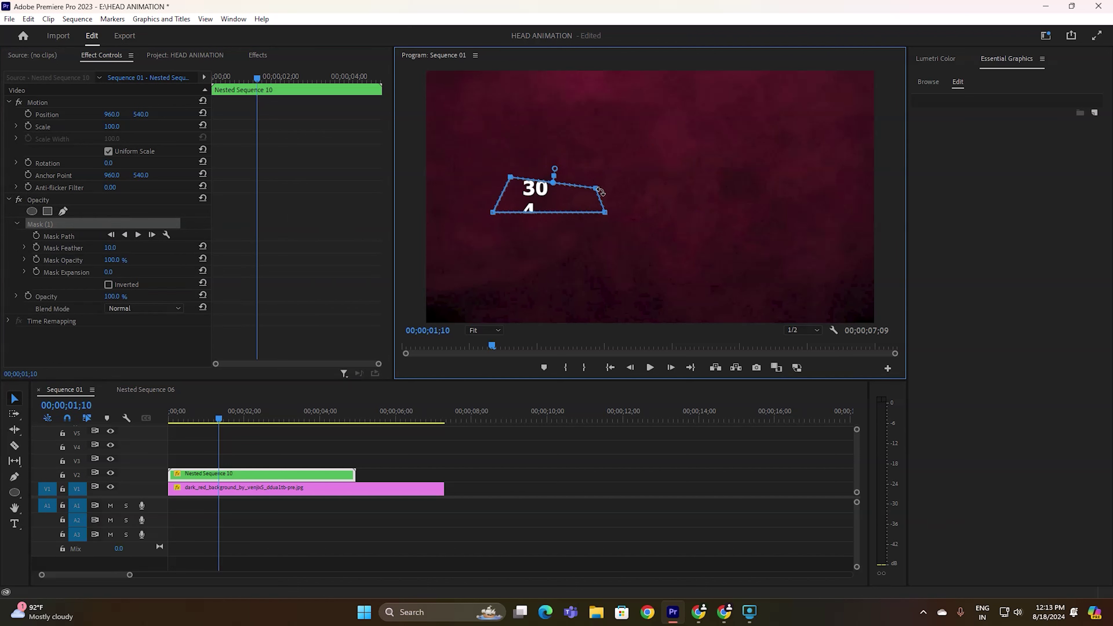
left_click_drag(595, 189, 555, 176)
left_click_drag(492, 212, 508, 196)
left_click_drag(606, 213, 510, 198)
Step: Tighten the mask's corners around the number 30 and set the mask feather to 25
left_click(482, 330)
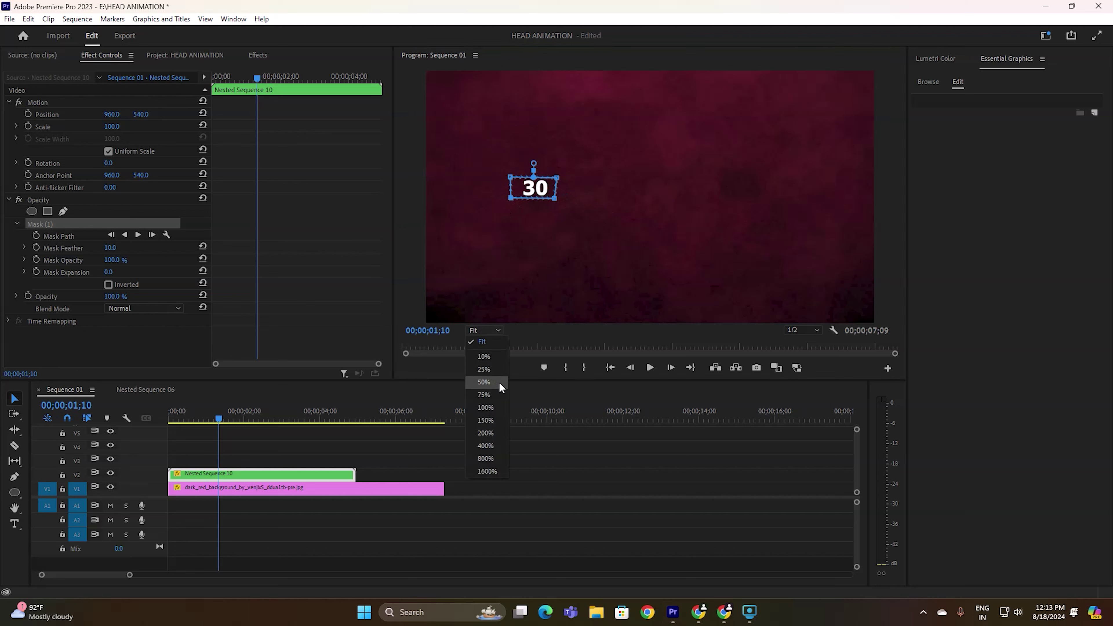
left_click(483, 382)
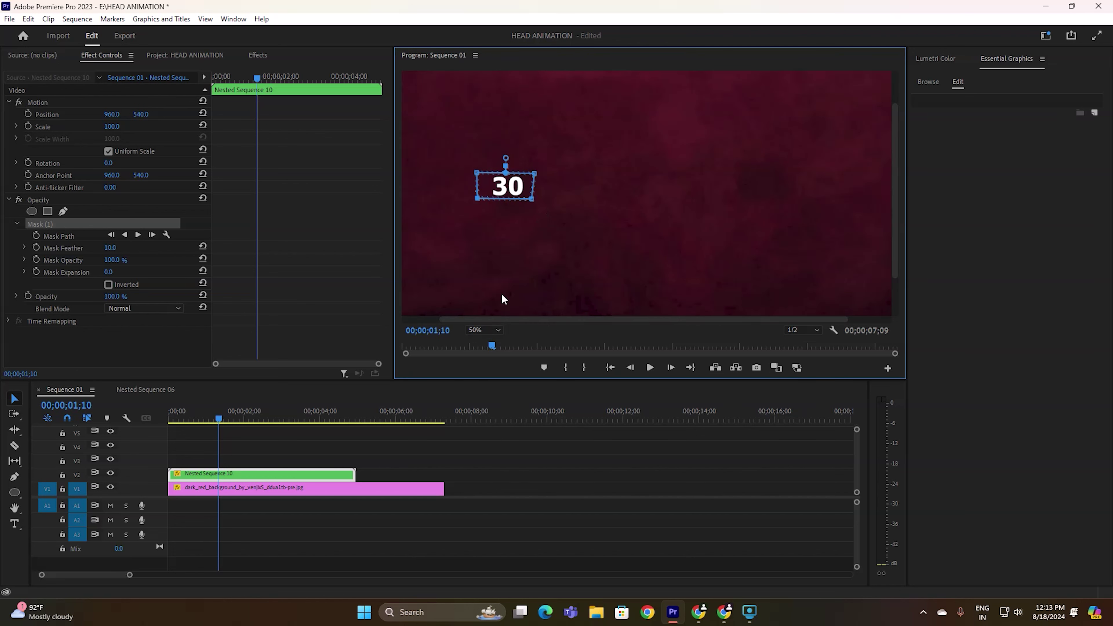
left_click(479, 335)
left_click(487, 404)
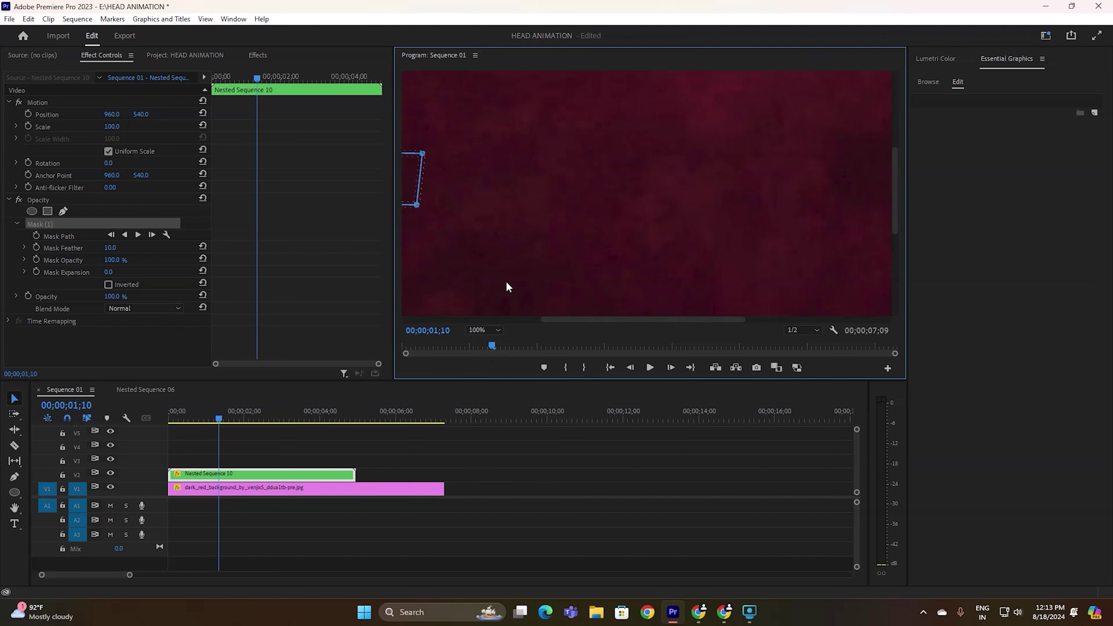
left_click_drag(594, 322, 508, 327)
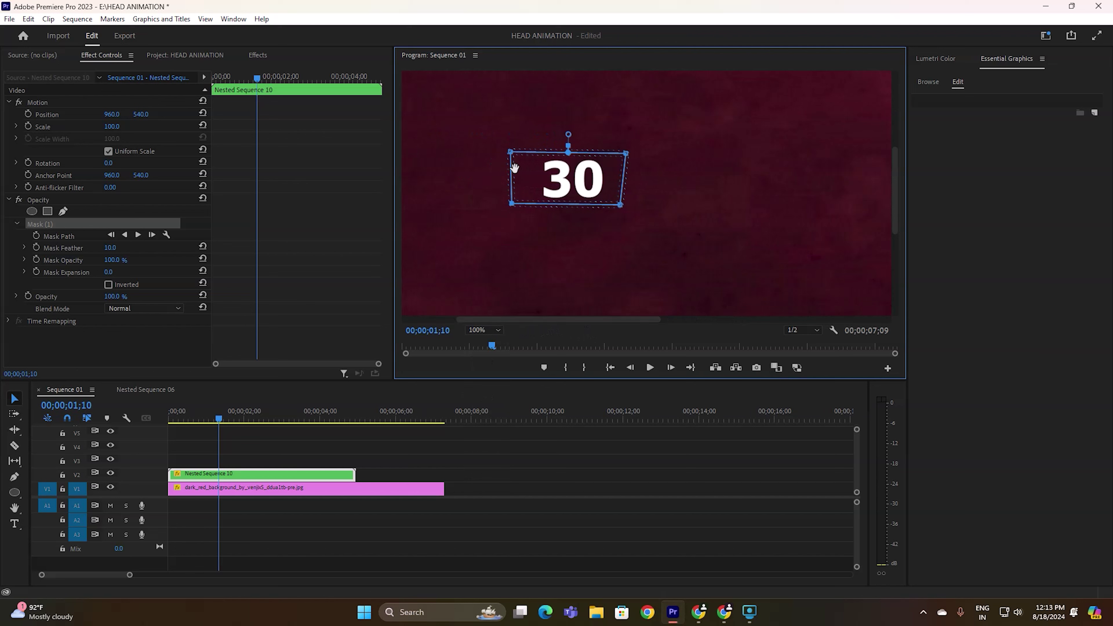
left_click_drag(512, 153, 525, 153)
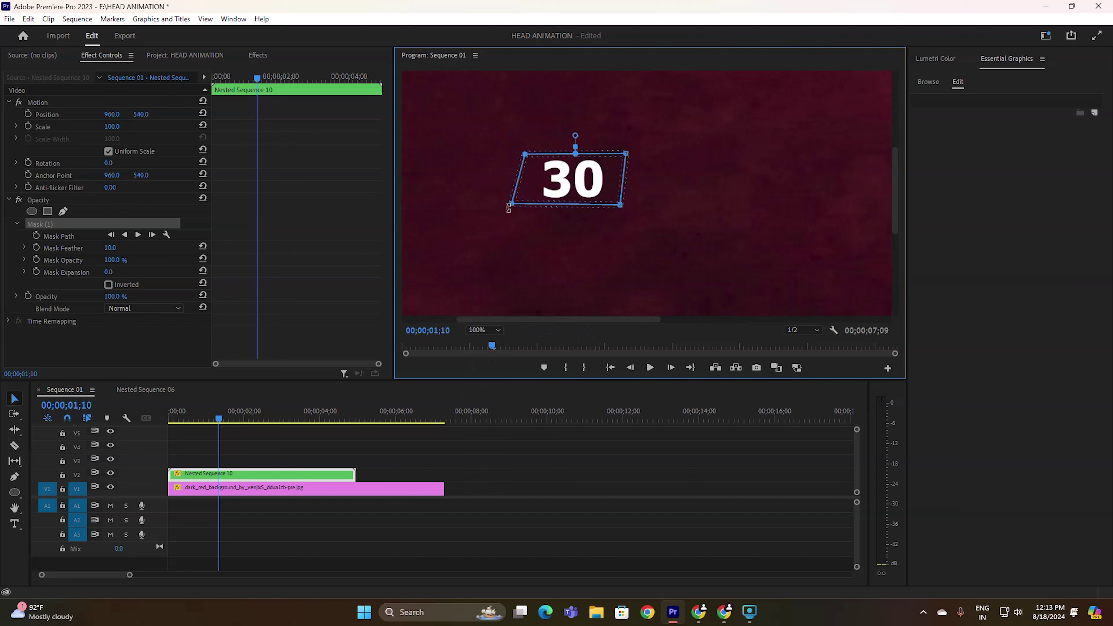
left_click_drag(511, 203, 523, 204)
left_click_drag(525, 154, 530, 153)
left_click_drag(619, 205, 612, 205)
left_click_drag(624, 153, 615, 153)
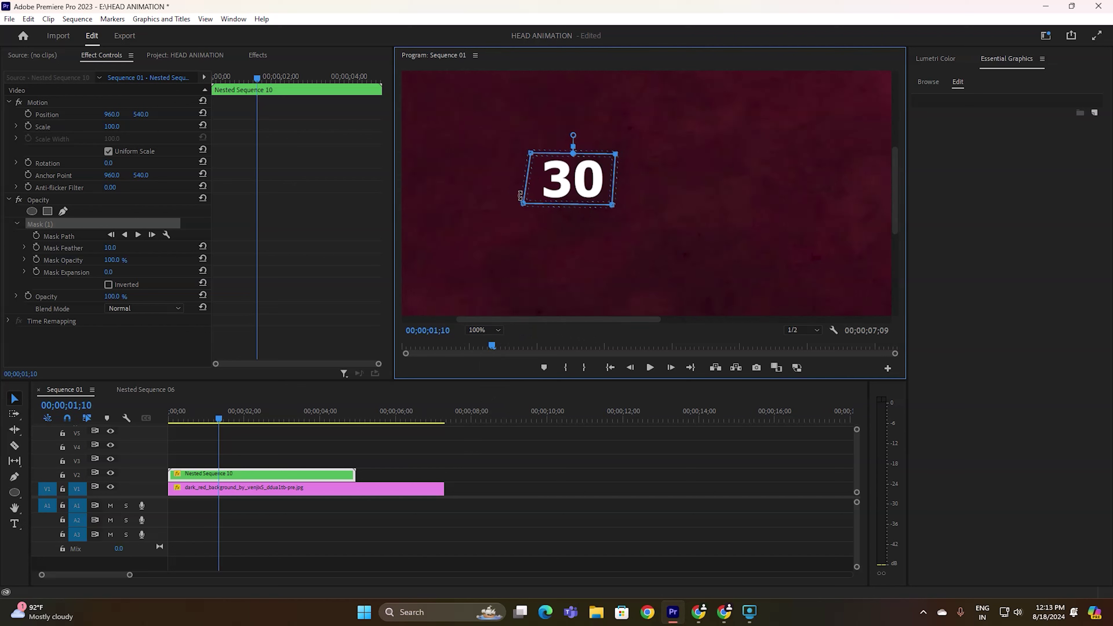
left_click_drag(524, 203, 527, 204)
mouse_move(104, 249)
left_mouse_down()
mouse_move(124, 247)
mouse_move(111, 247)
left_mouse_up()
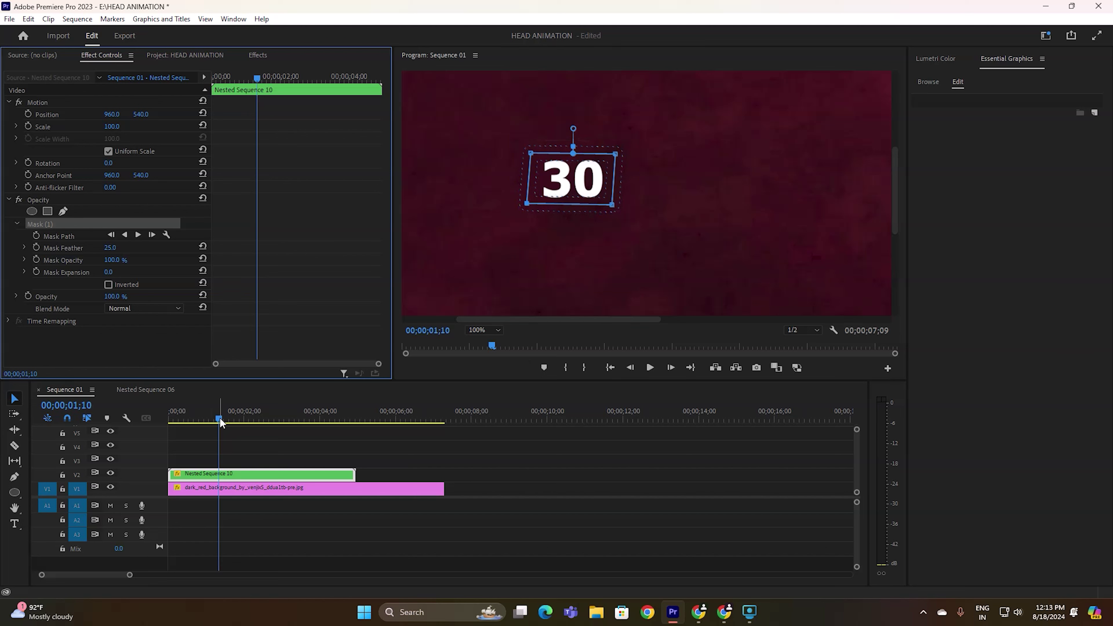
Step: Play back the masked number animation from the start of the sequence
left_click(490, 332)
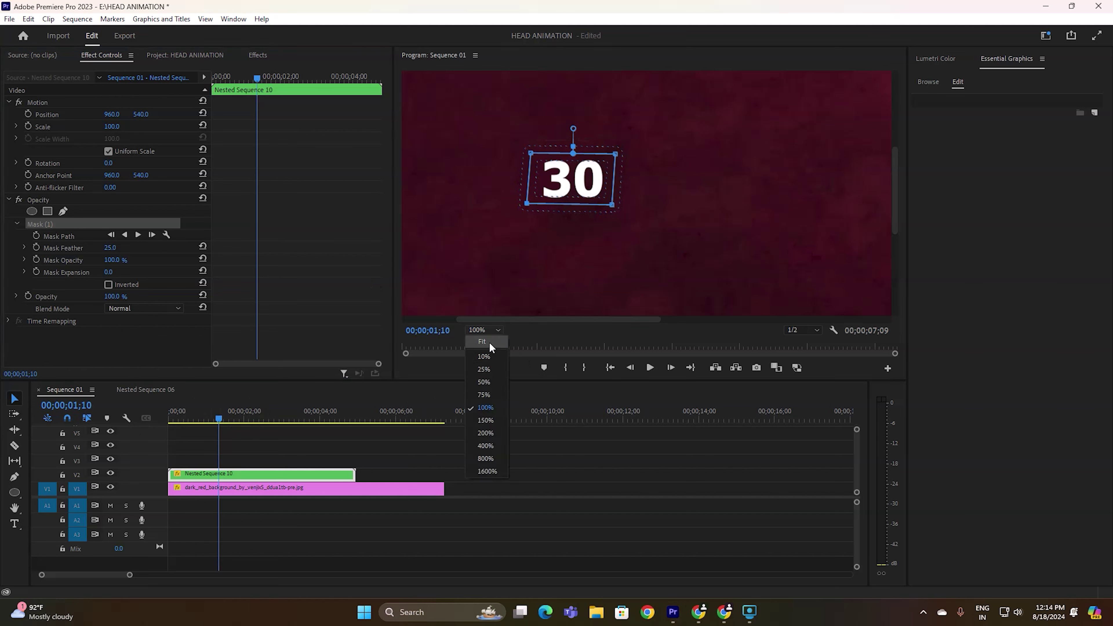
left_click(488, 342)
left_click(156, 432)
key("Home")
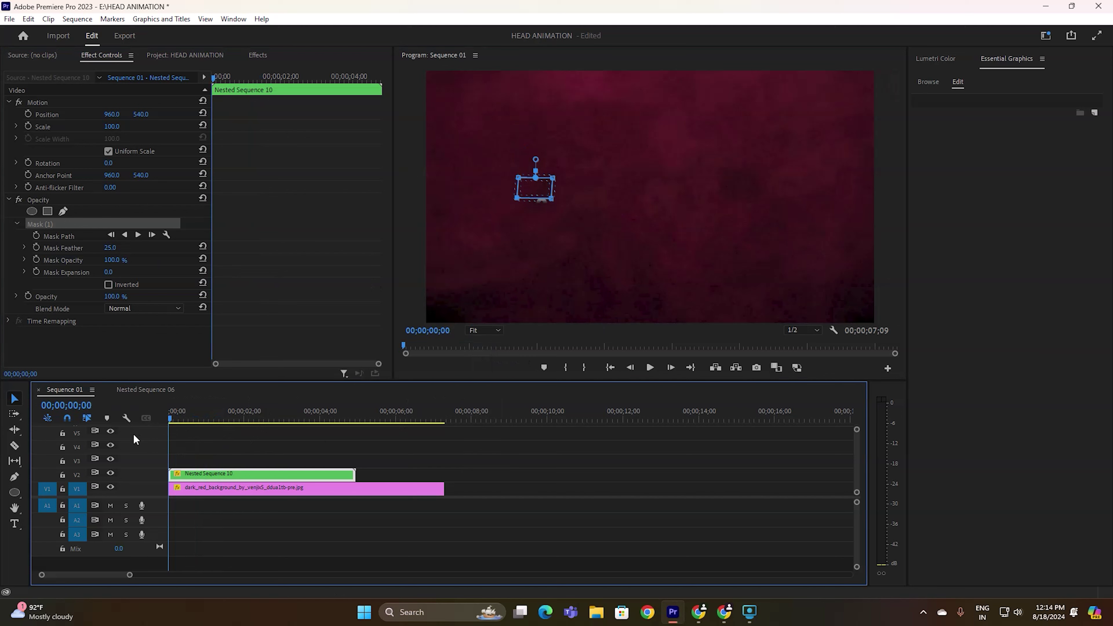
left_click(560, 484)
key("space")
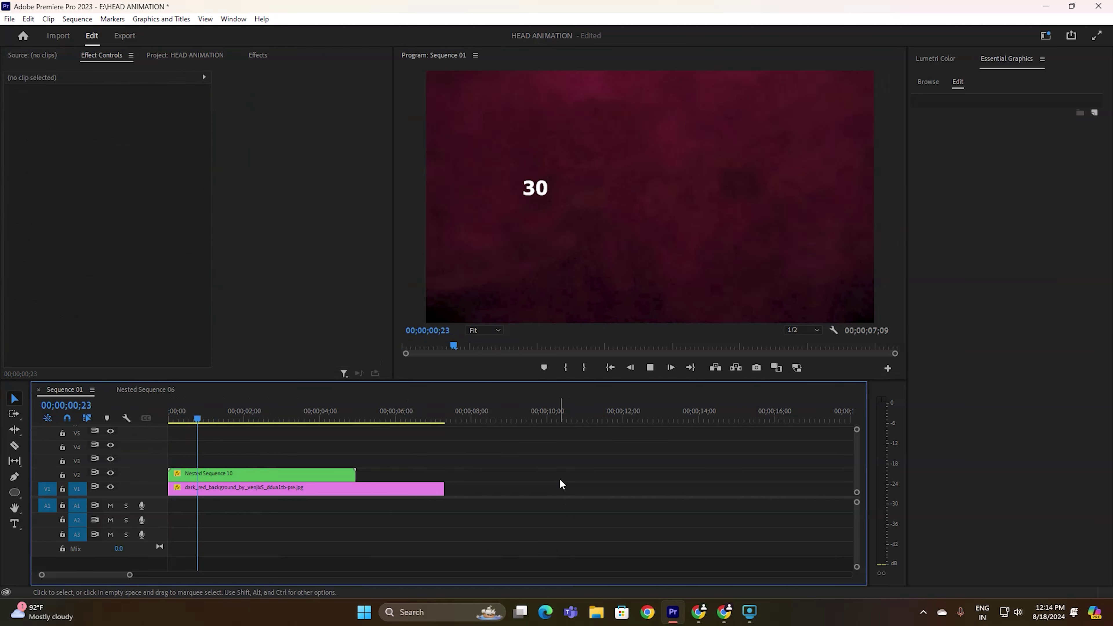
left_click(394, 488)
key("Home")
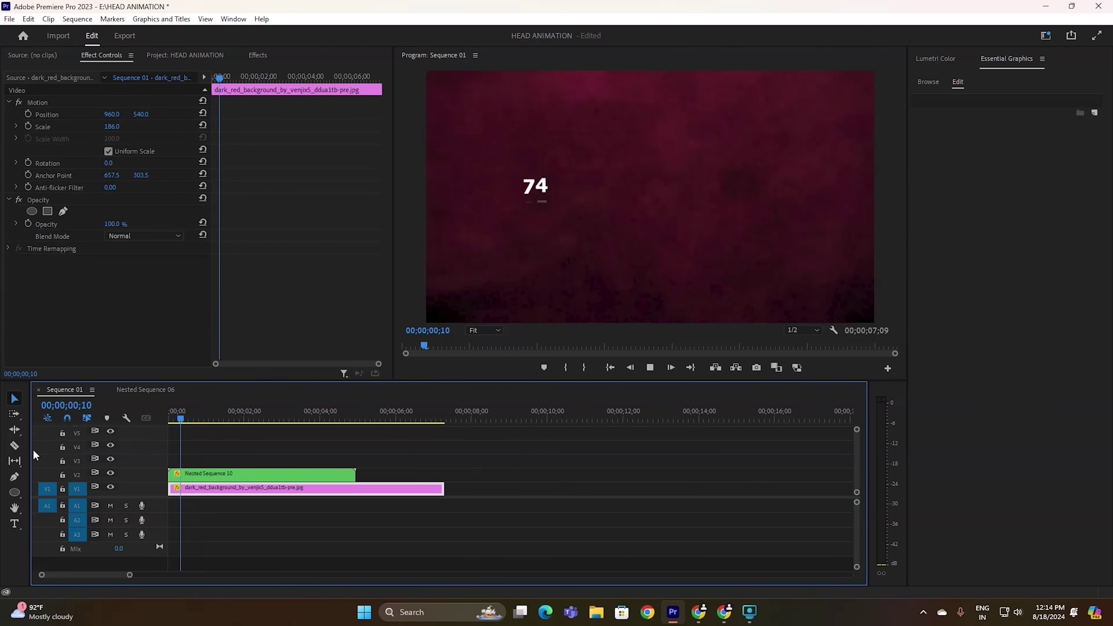
key("space")
key("Home")
key("space")
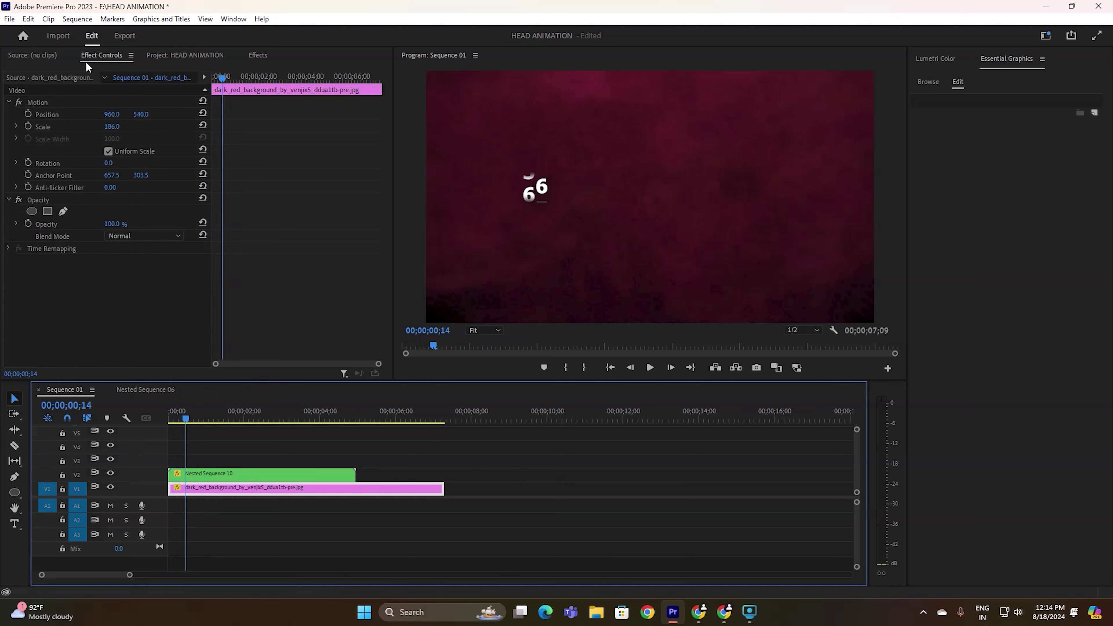
Step: Place the mixkit sci-fi loading sound on audio track A1 at the start of Sequence 01
left_click(256, 56)
left_click(173, 57)
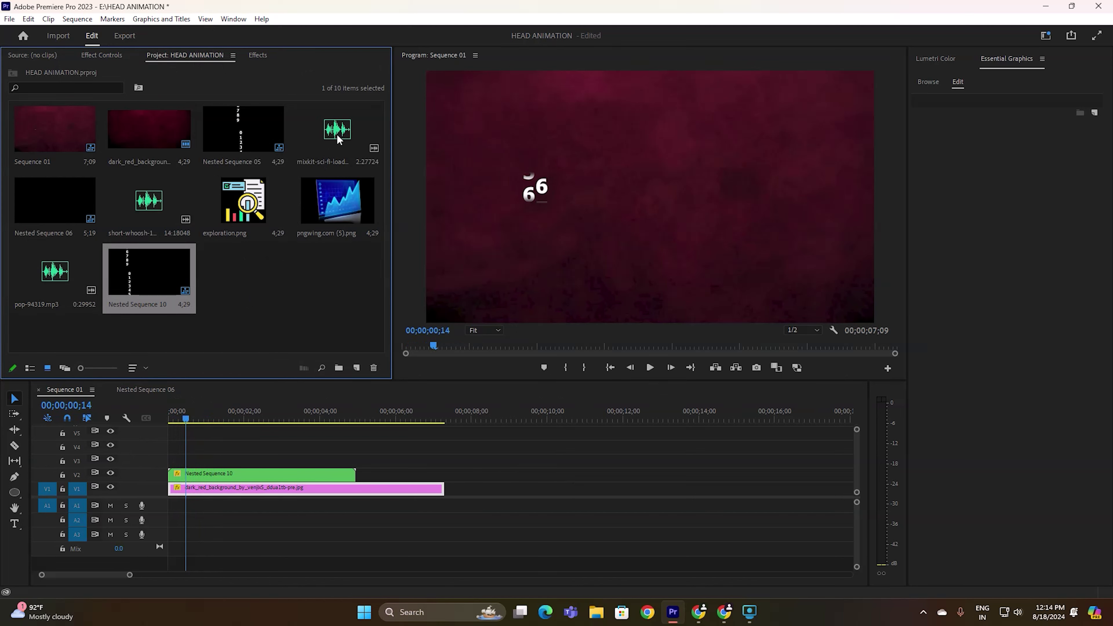
left_click(346, 147)
left_click_drag(393, 187, 186, 520)
left_click_drag(165, 504, 166, 504)
Step: Raise the sci-fi sound clip's audio gain by 10 dB
right_click(198, 505)
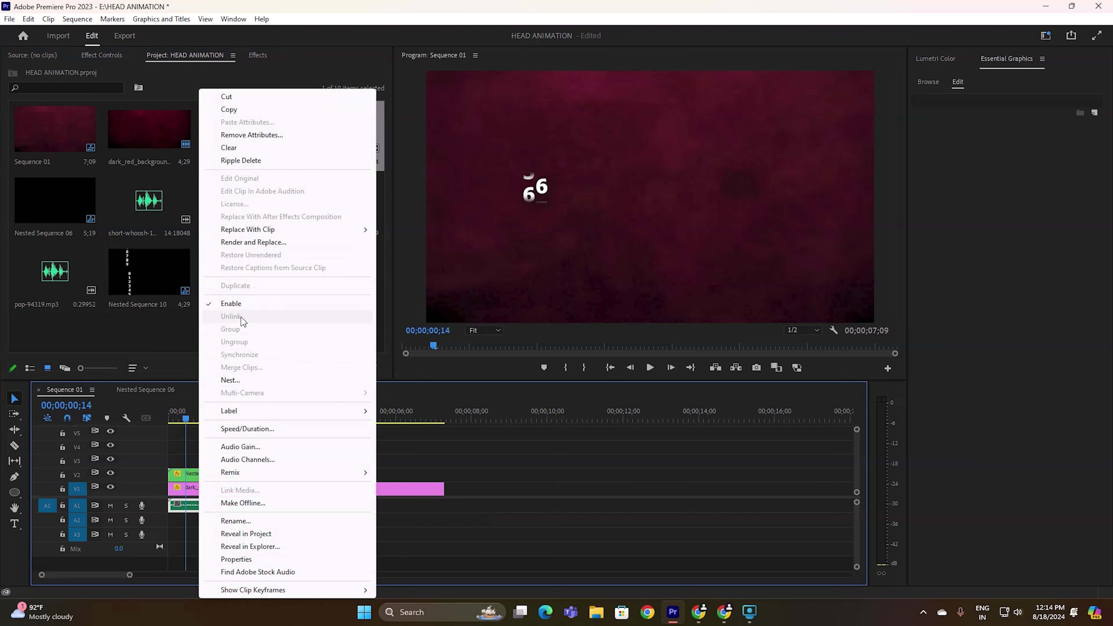
left_click(251, 448)
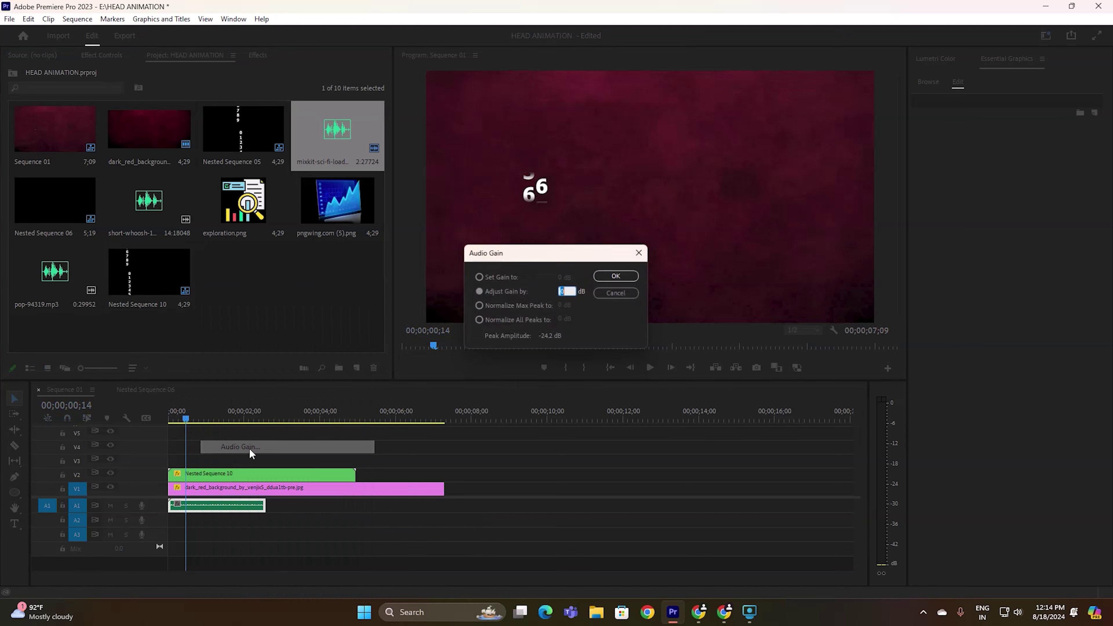
type("10")
left_click(617, 276)
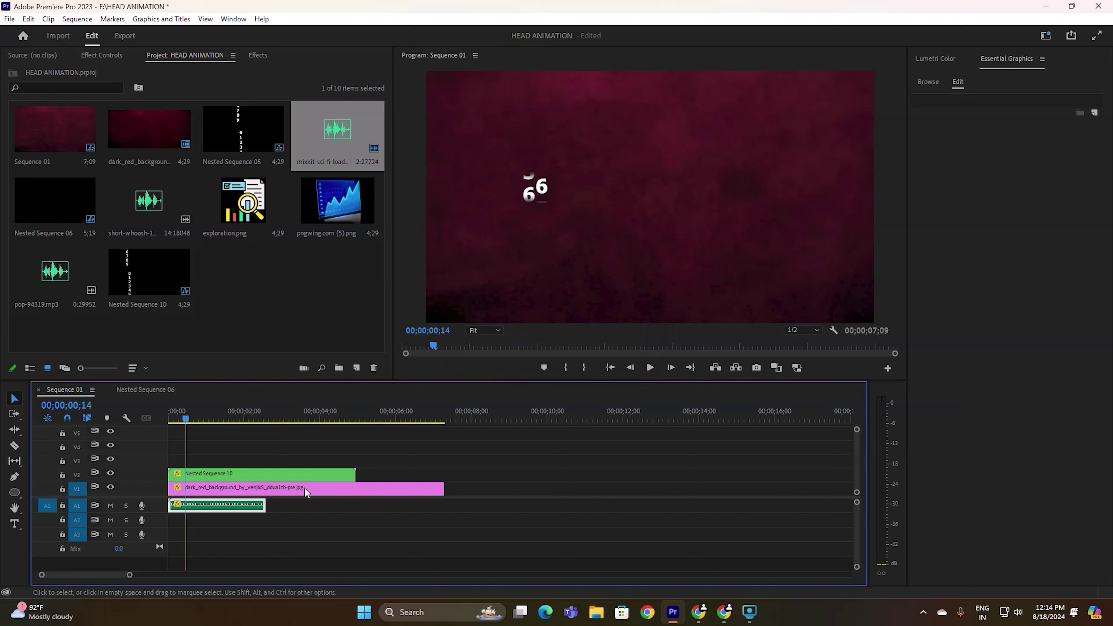
Step: Trim the end of the sound clip to about 20 frames, near the end of the number roll
left_click_drag(265, 505, 238, 505)
mouse_move(194, 417)
left_mouse_down()
mouse_move(184, 417)
mouse_move(198, 416)
left_mouse_up()
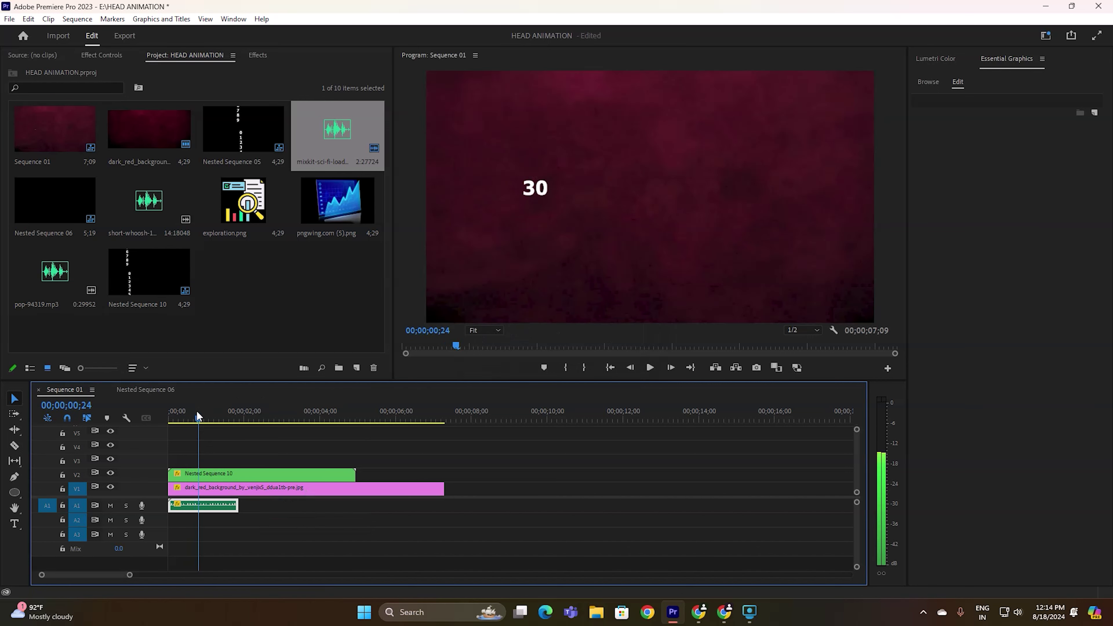
left_click(228, 489)
left_click(228, 475)
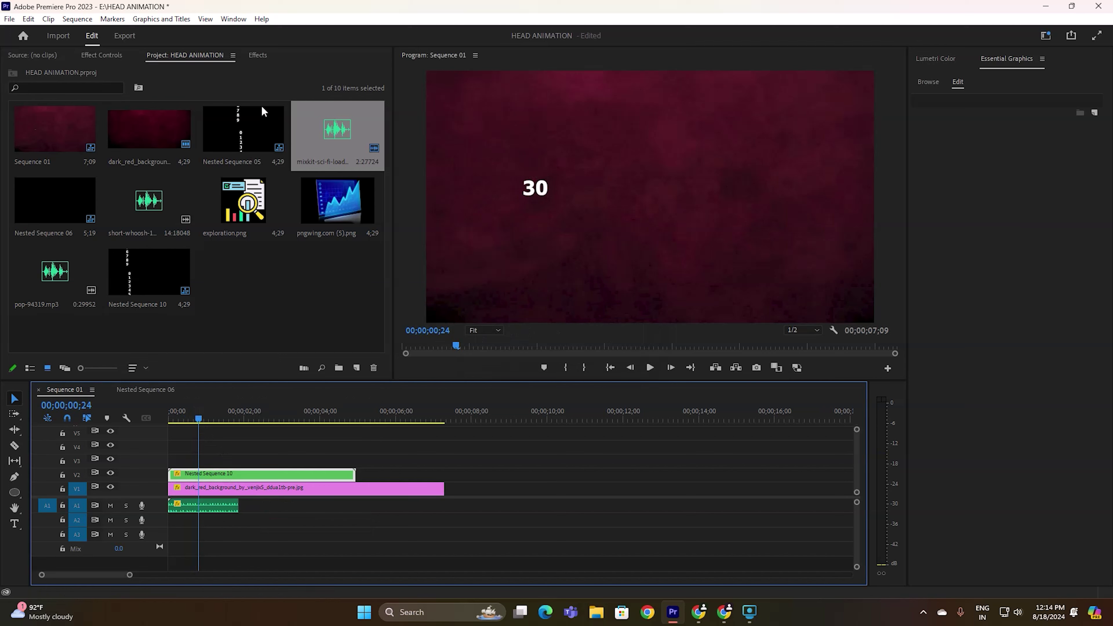
left_click(101, 61)
key("Left")
key("Left")
key("Left")
left_click_drag(237, 505, 193, 503)
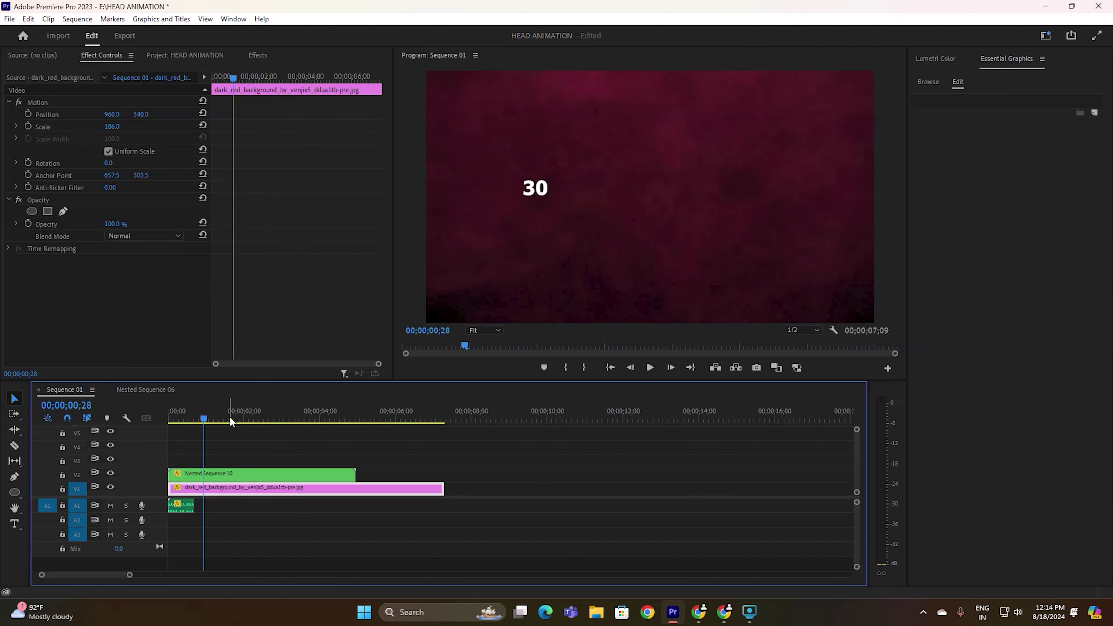
Step: Enlarge the nested number sequence to scale 149 and set its horizontal position to 1149
left_click(219, 473)
left_click_drag(109, 127, 123, 126)
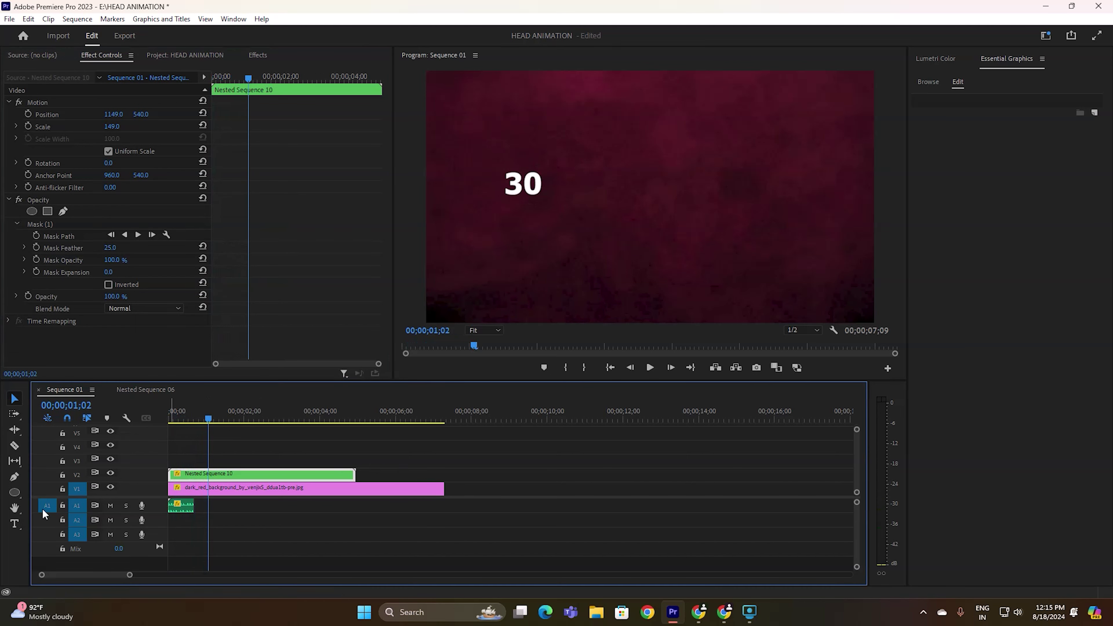
Step: Add the text "TH JULY 2024" directly after the number 30 in the frame
left_click(14, 523)
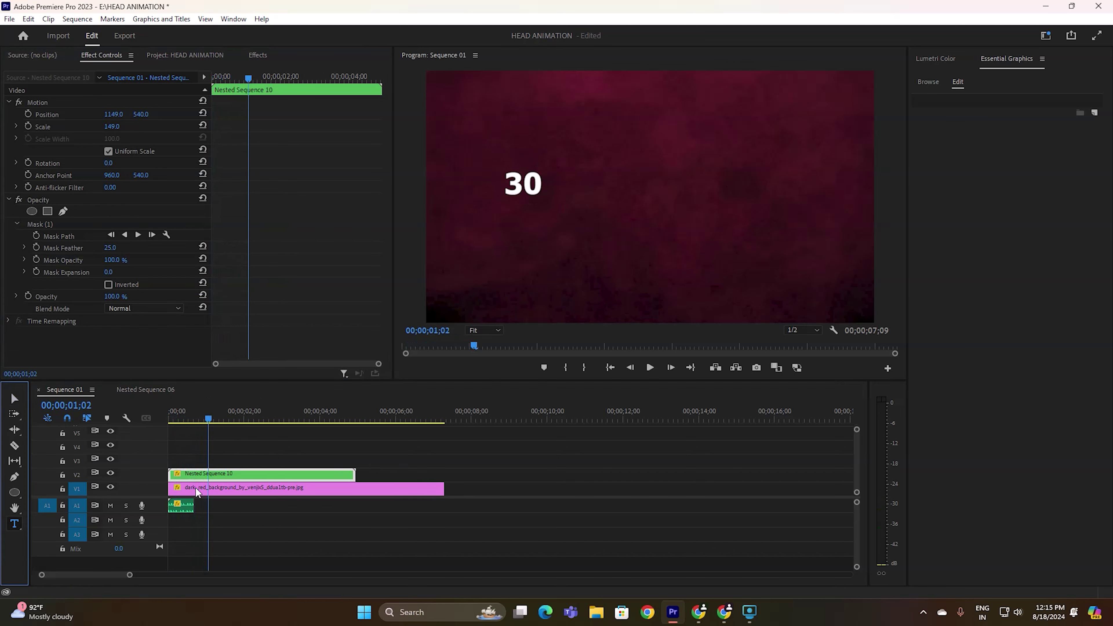
left_click(549, 186)
type("TH")
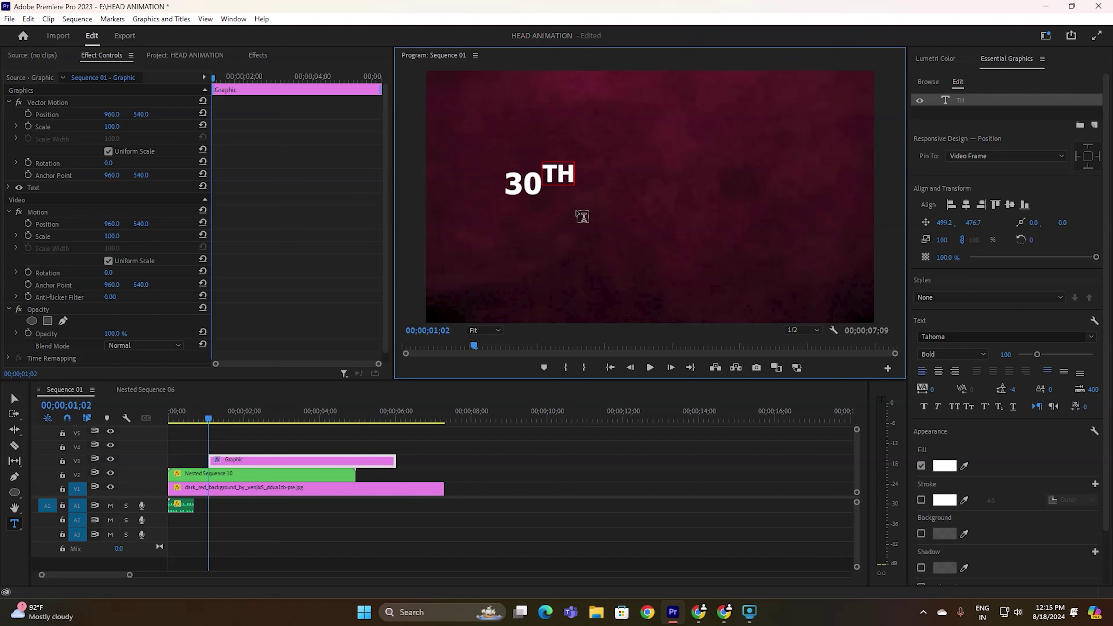
type(" JULY")
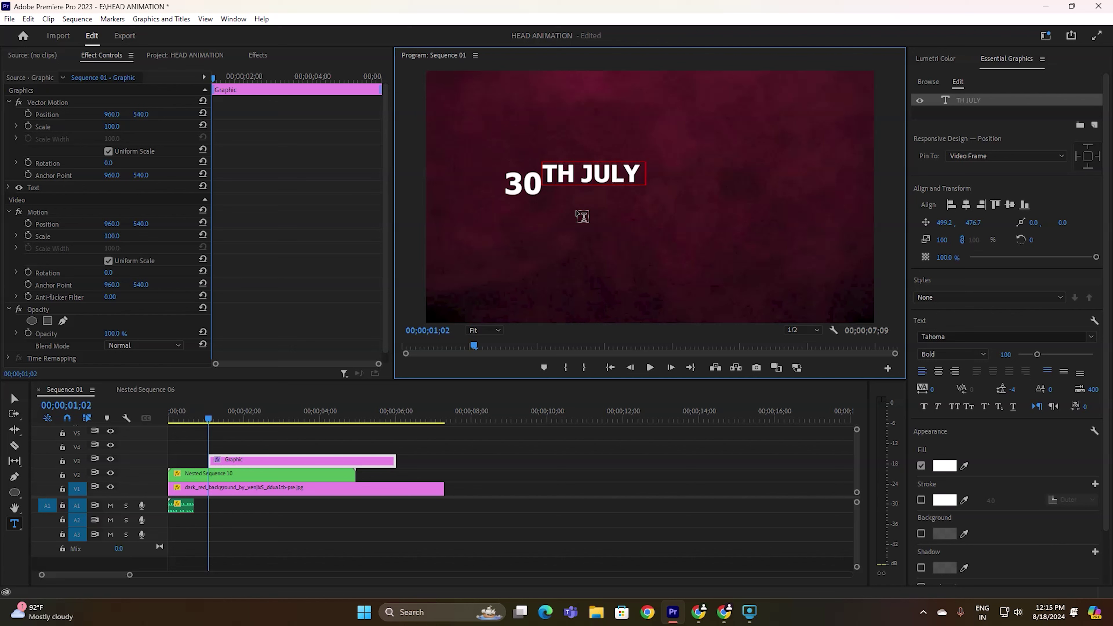
type(" 2024")
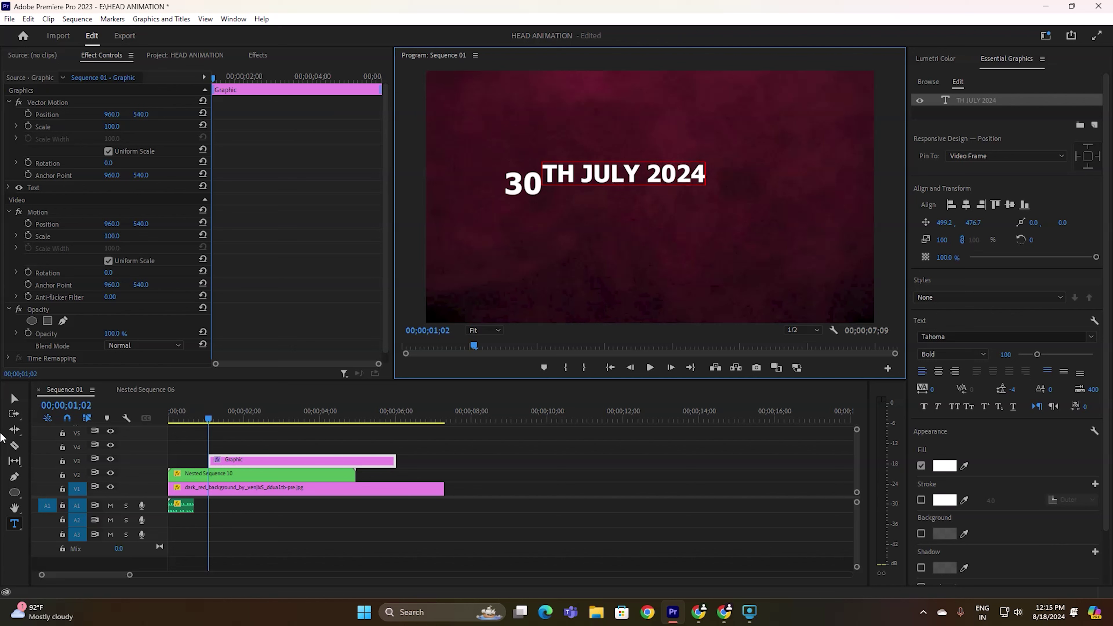
Step: Align the "TH JULY 2024" text with the number 30 and enlarge it to scale 117
left_click(13, 398)
left_click_drag(613, 188, 609, 190)
left_click_drag(701, 174, 737, 184)
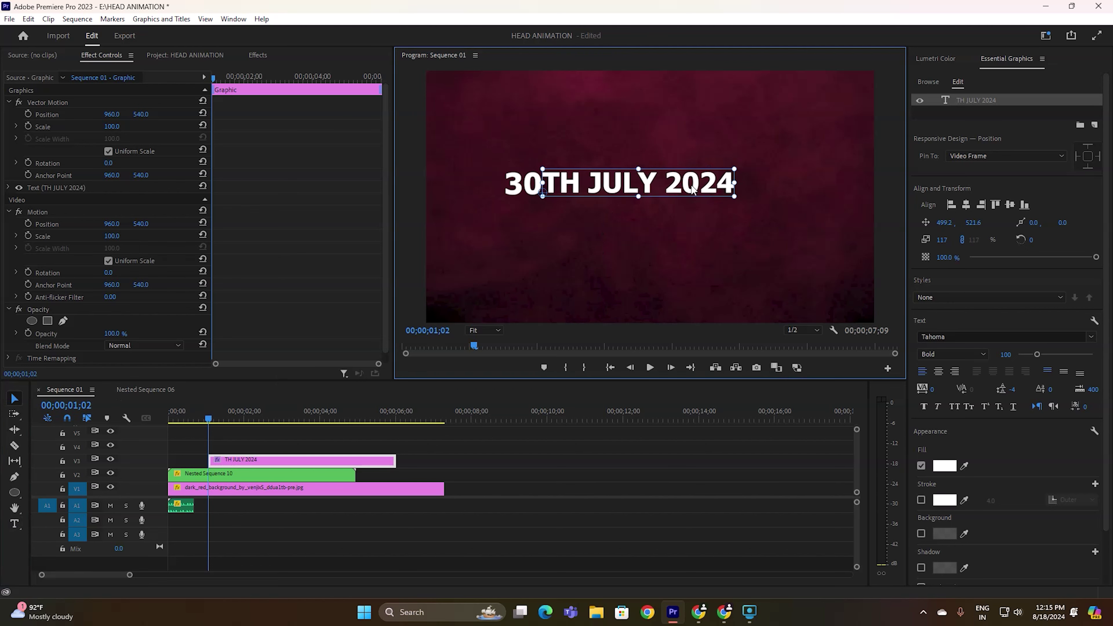
Step: Move the "TH JULY 2024" clip to start at frame 19 and trim its end to match the nested number sequence
key("Home")
key("space")
key("space")
key("space")
left_click_drag(201, 419, 192, 418)
left_click_drag(238, 466, 226, 467)
left_click(290, 448)
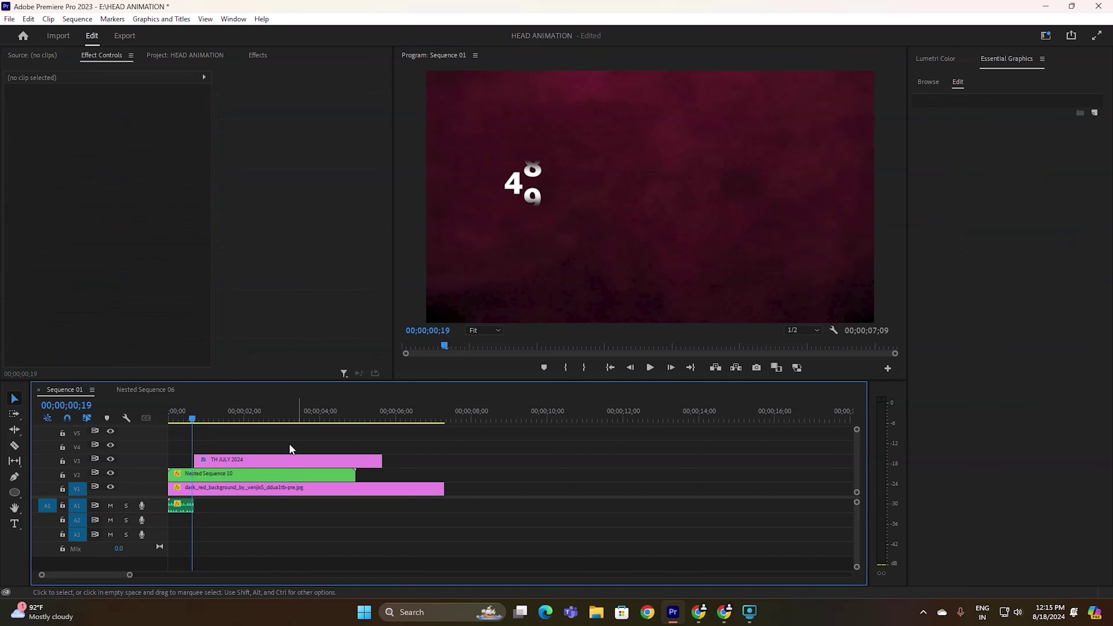
left_click(235, 460)
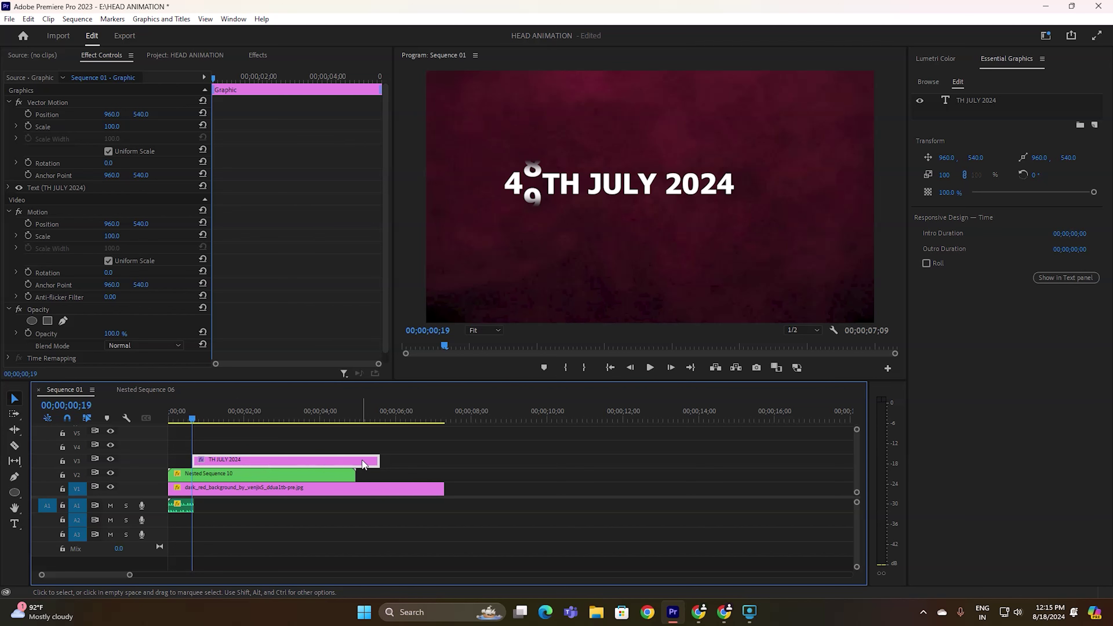
left_click_drag(379, 461, 355, 461)
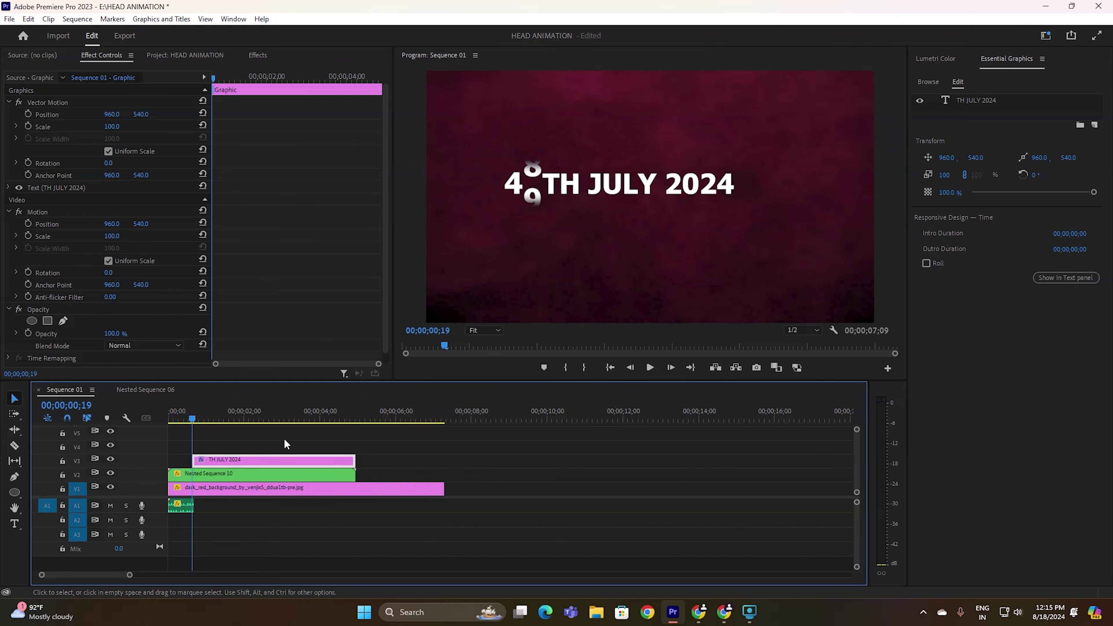
Step: Play back the number roll together with the date text from the start of the sequence
left_click(184, 488)
key("space")
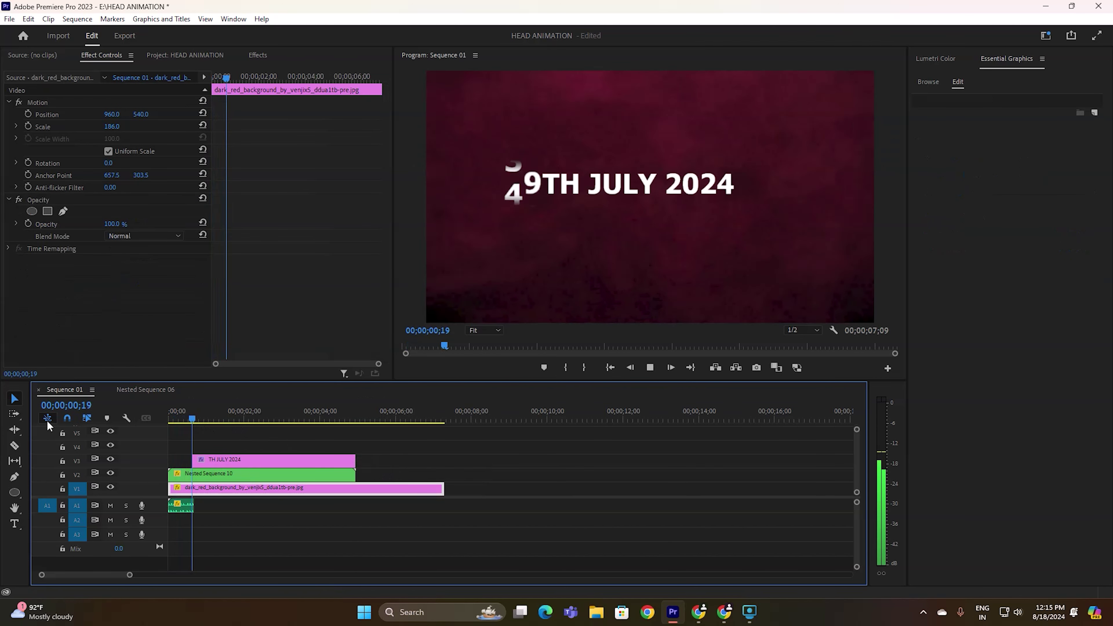
key("space")
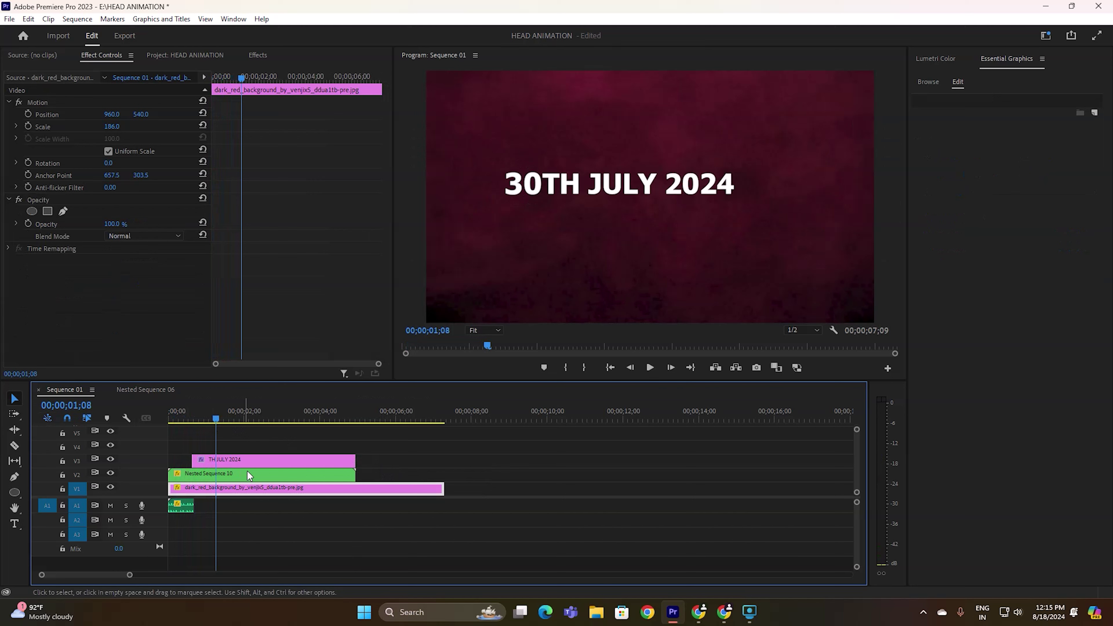
left_click(175, 418)
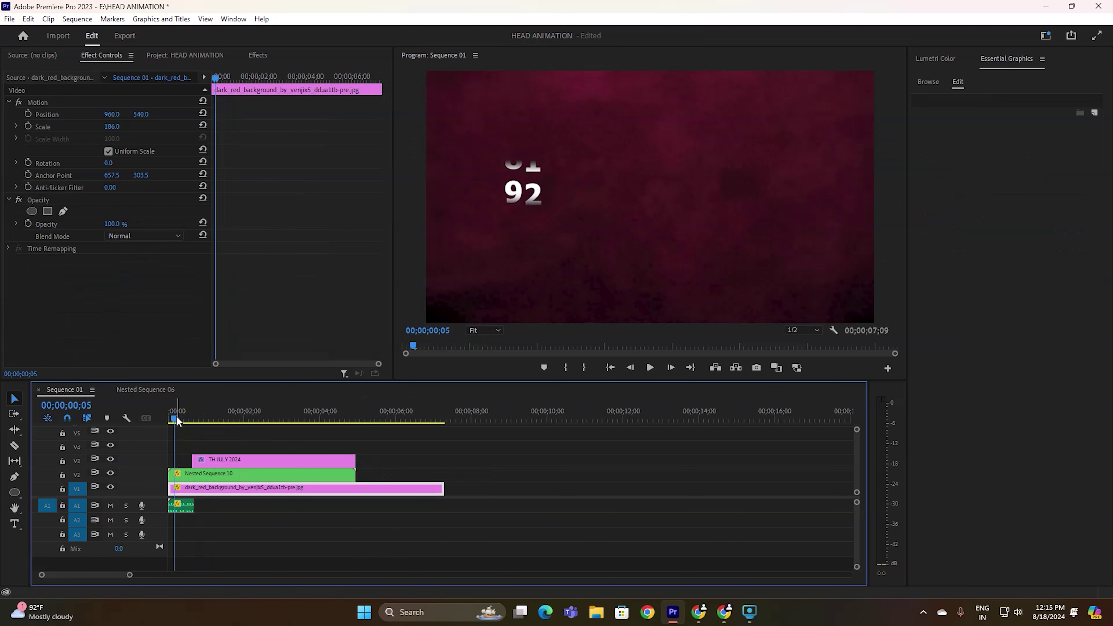
key("space")
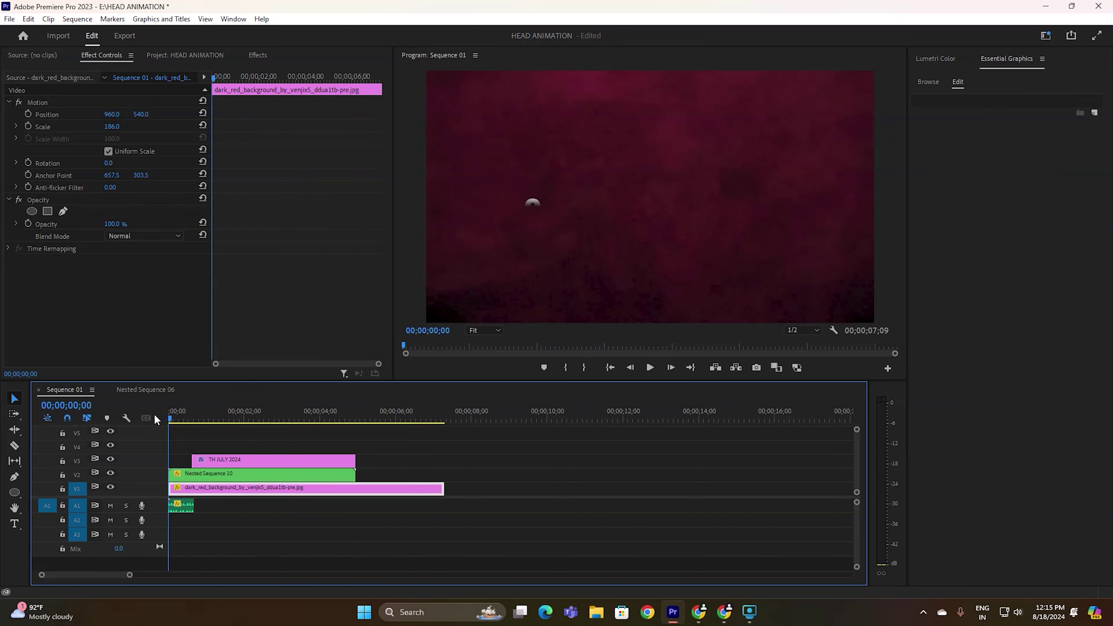
key("space")
Step: Nest the date text clip and the number sequence together, keeping the suggested name
left_click_drag(229, 441, 283, 476)
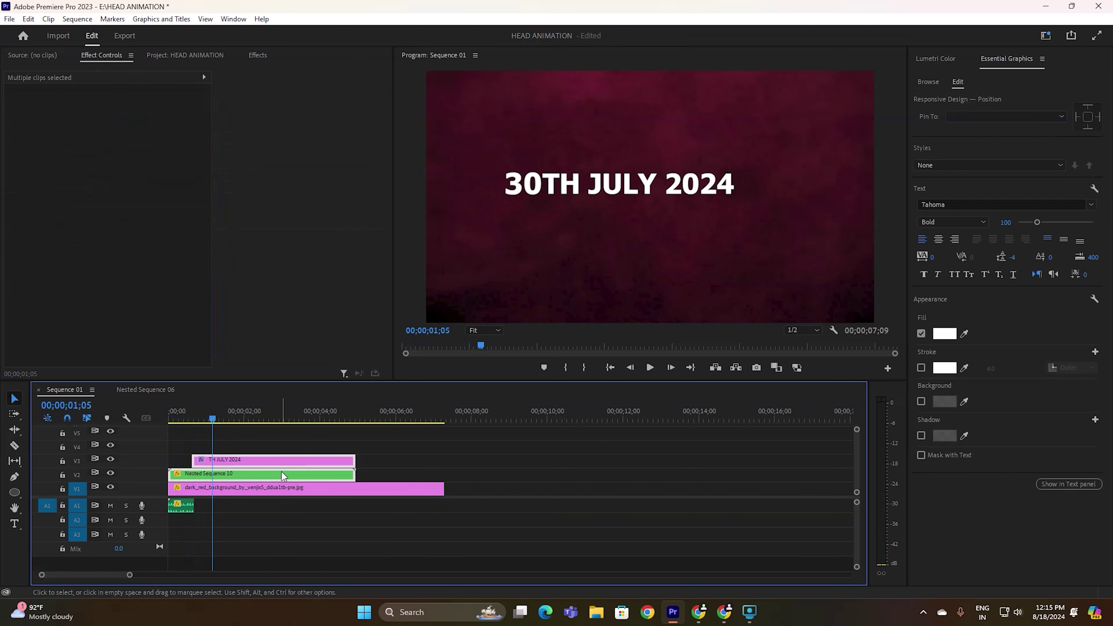
right_click(283, 475)
left_click(324, 322)
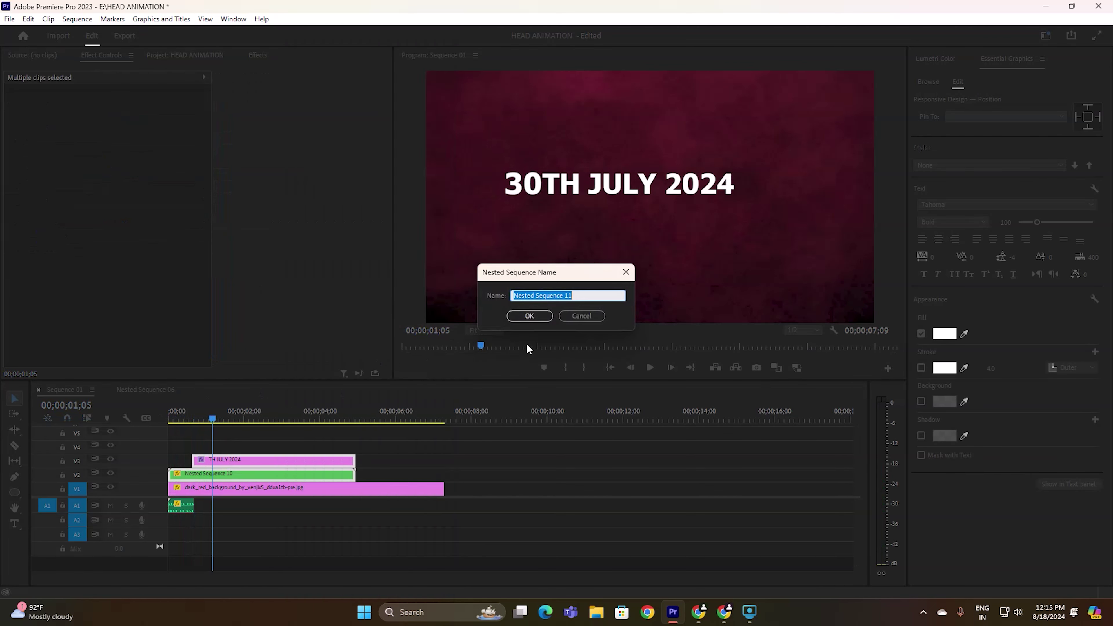
left_click(529, 315)
Step: Play back the newly nested date animation from the start up to frame 21
key("Home")
key("space")
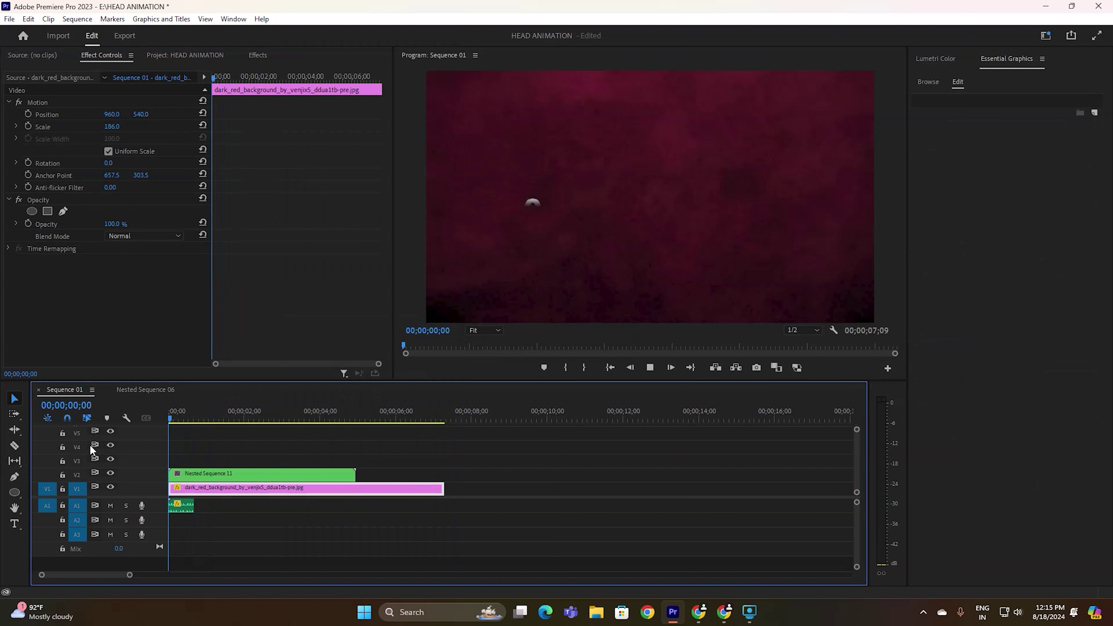
left_click_drag(222, 426, 145, 429)
key("space")
key("space")
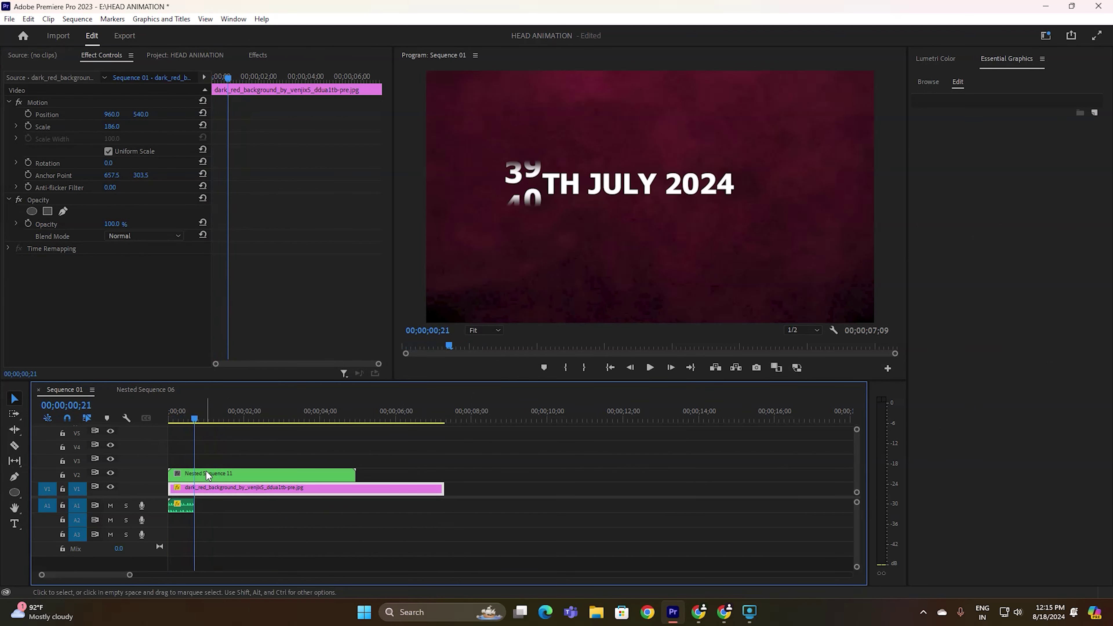
Step: Keyframe the nested date's position and scale at frame 21, with horizontal position 1052 and scale 129 at frame 29
left_click(217, 479)
left_click(27, 114)
left_click(28, 128)
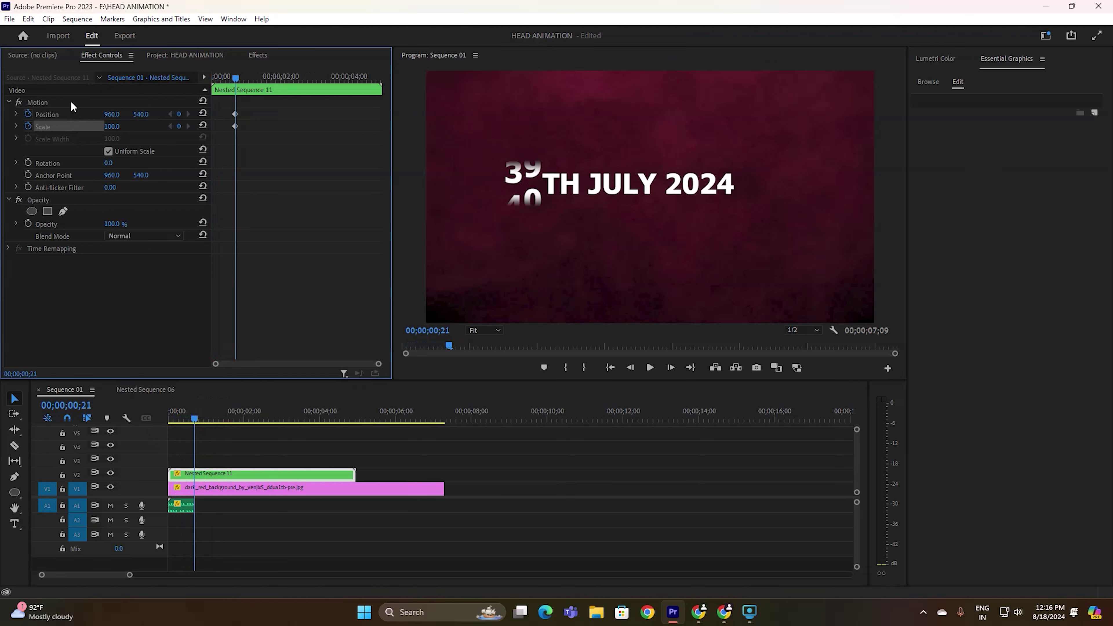
left_click_drag(237, 77, 245, 78)
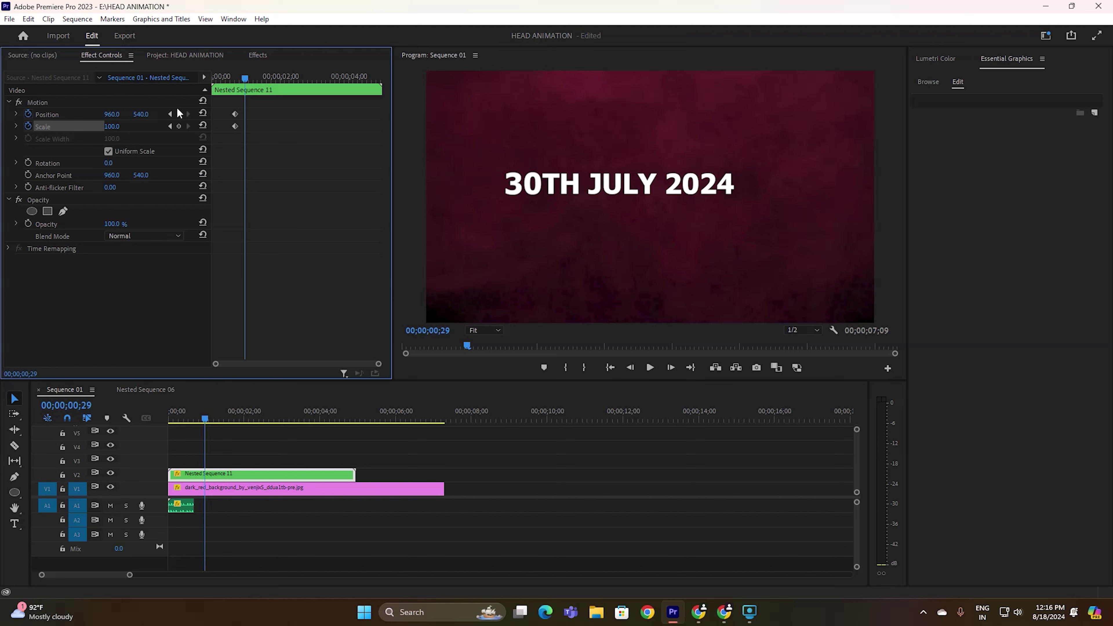
mouse_move(112, 126)
left_mouse_down()
mouse_move(122, 127)
mouse_move(117, 115)
left_mouse_up()
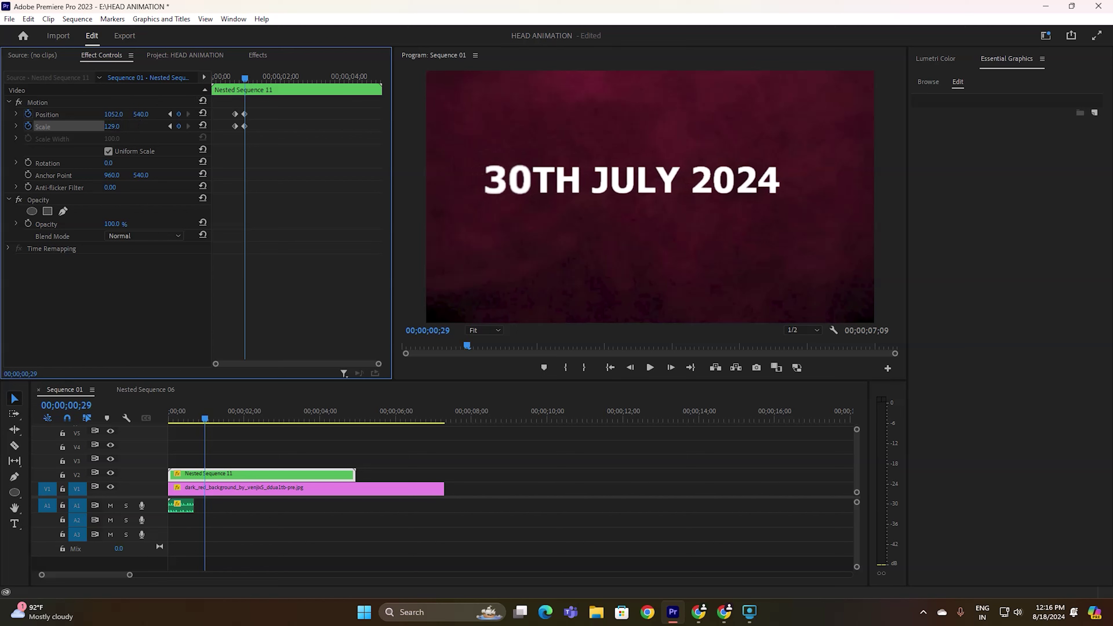
Step: Play back the date's zoom animation from the start of the sequence
left_click(89, 432)
key("Home")
key("space")
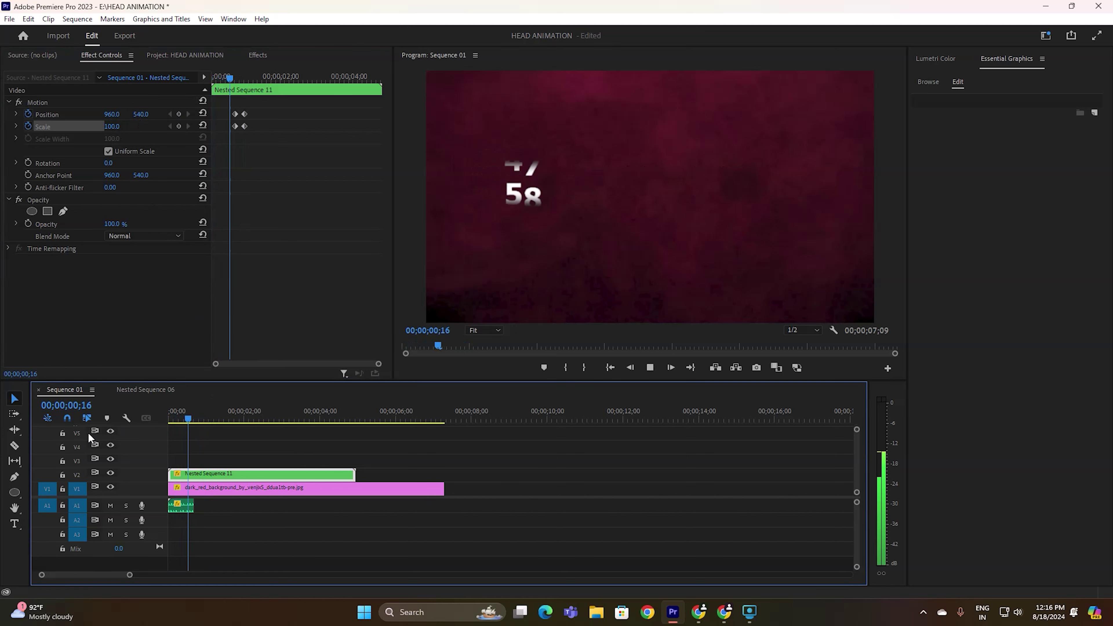
key("space")
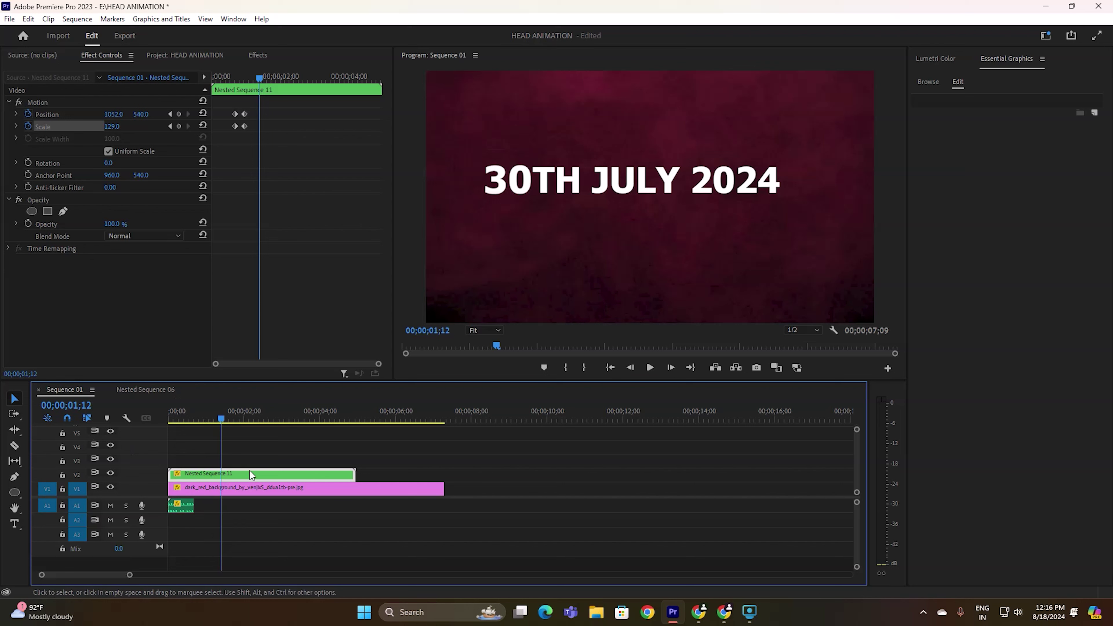
Step: Add hold keyframes for the nested date's position and scale at 00;00;01;06
key("Home")
key("space")
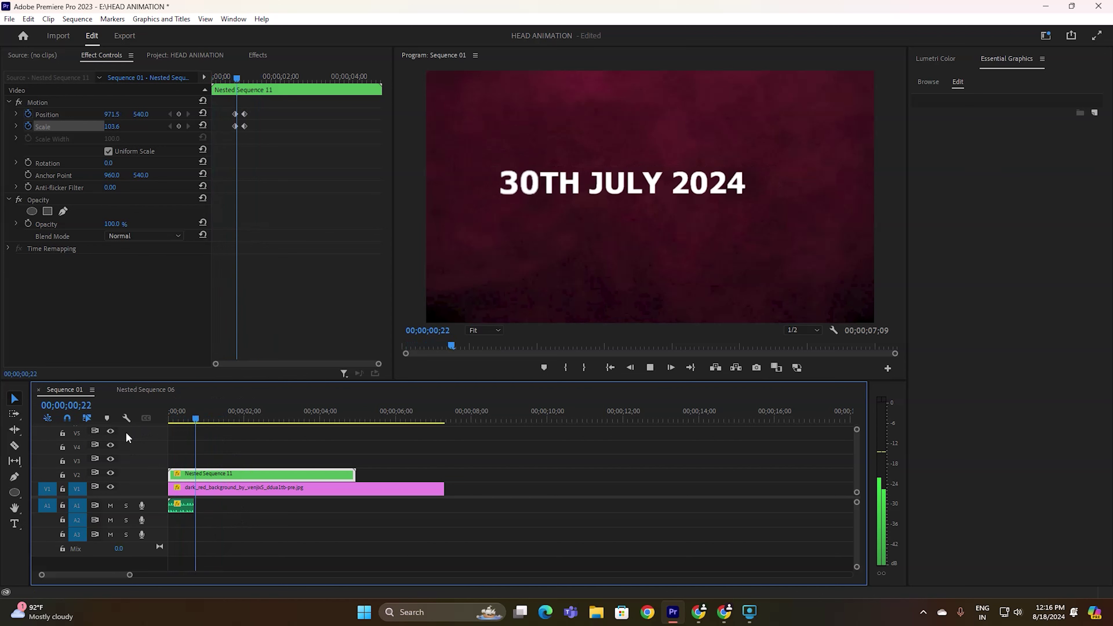
key("space")
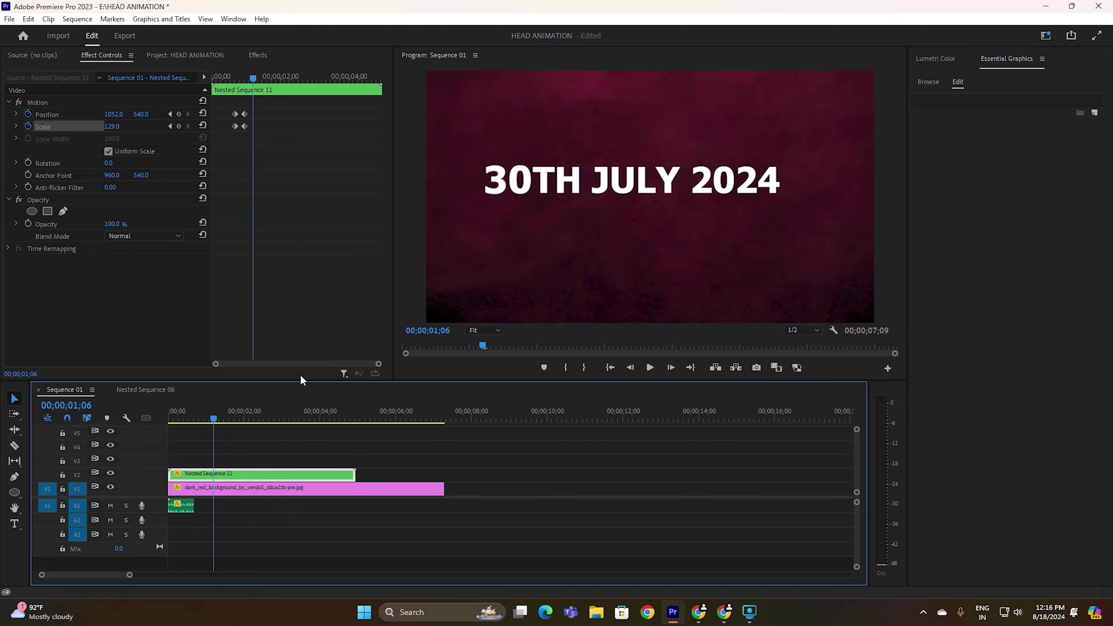
left_click(178, 114)
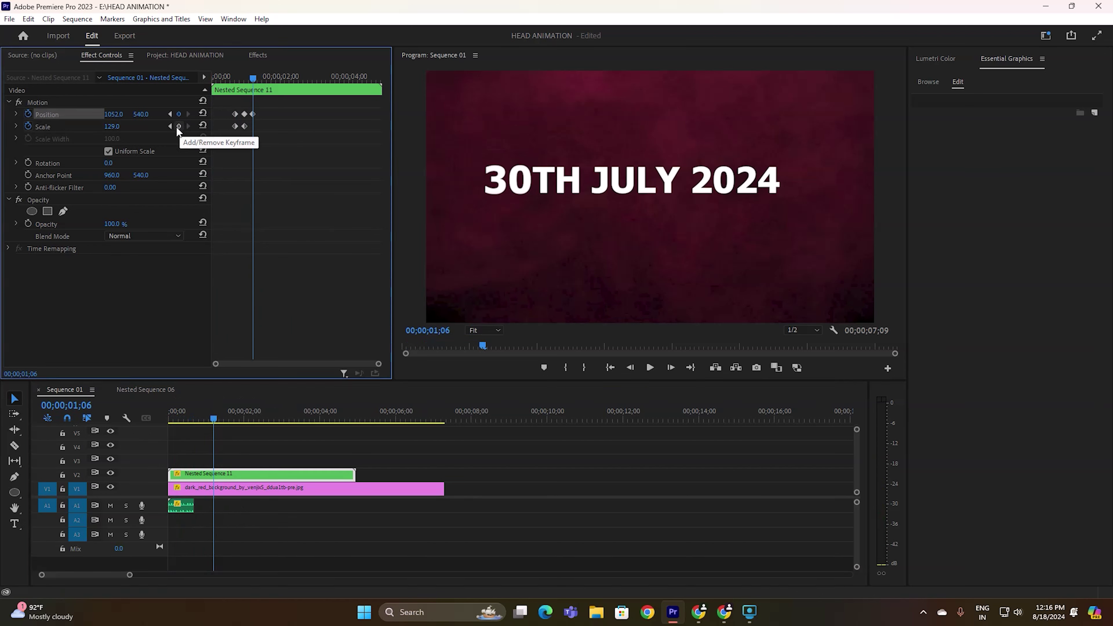
left_click(178, 126)
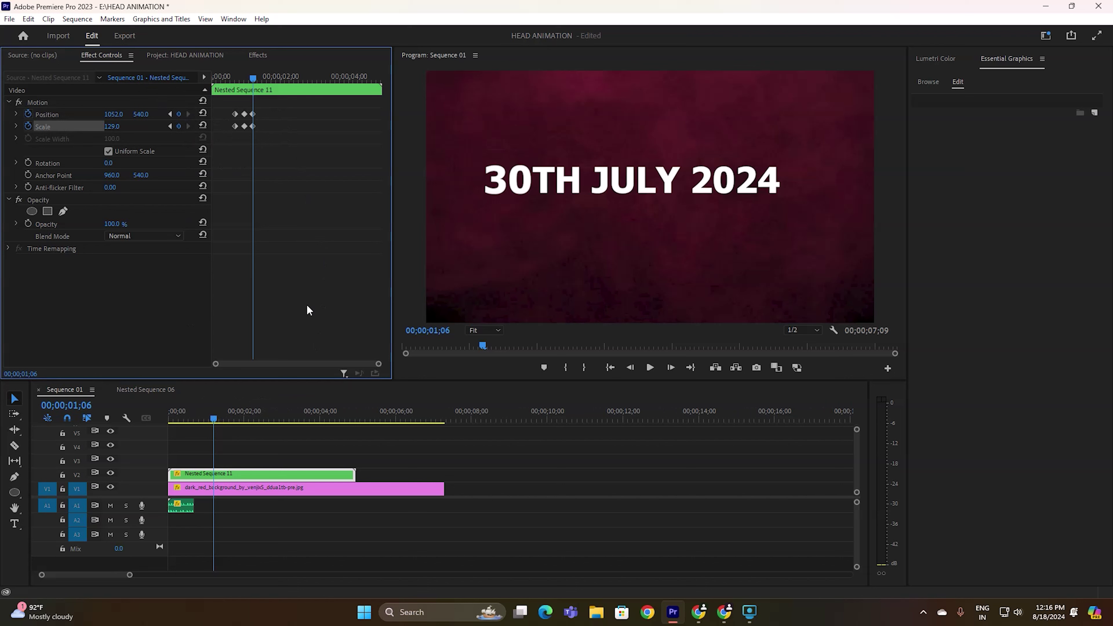
Step: Draw a narrow vertical white rectangle about 27 by 527 from the frame's top edge down through the date text
left_click(17, 495)
left_click(78, 499)
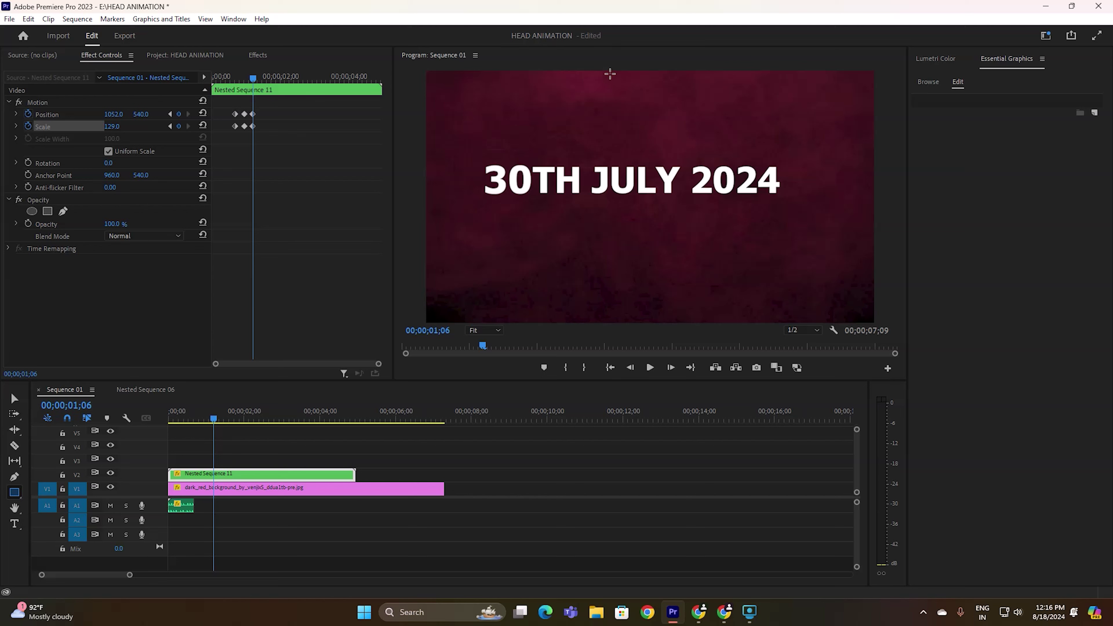
mouse_move(614, 72)
left_mouse_down()
mouse_move(635, 92)
mouse_move(619, 195)
left_mouse_up()
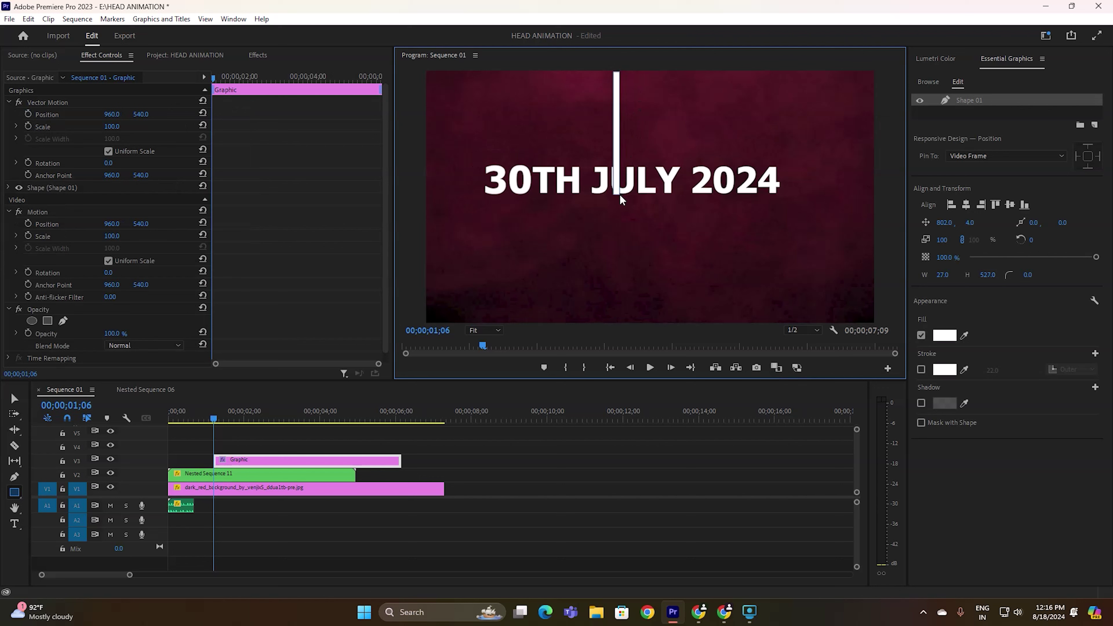
Step: Narrow the white vertical rectangle to about 17 wide and position it at 815.5, 265
left_click_drag(620, 195, 620, 196)
left_click(14, 398)
left_click_drag(622, 133, 621, 132)
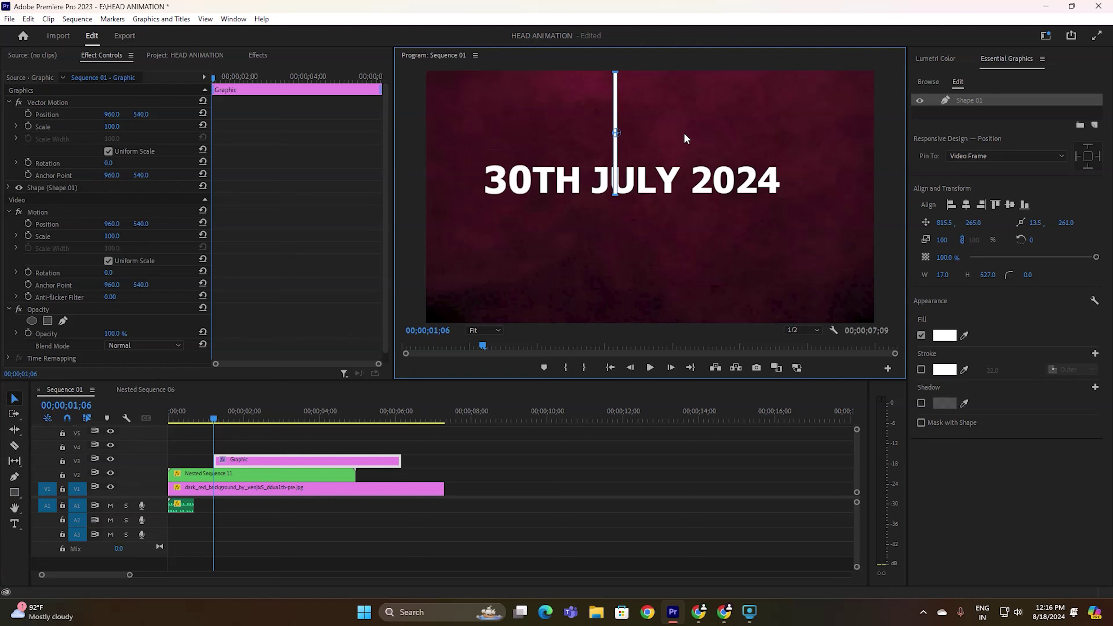
Step: Apply the Crop video effect to the rectangle graphic clip and display its crop settings
left_click(265, 57)
left_click(61, 70)
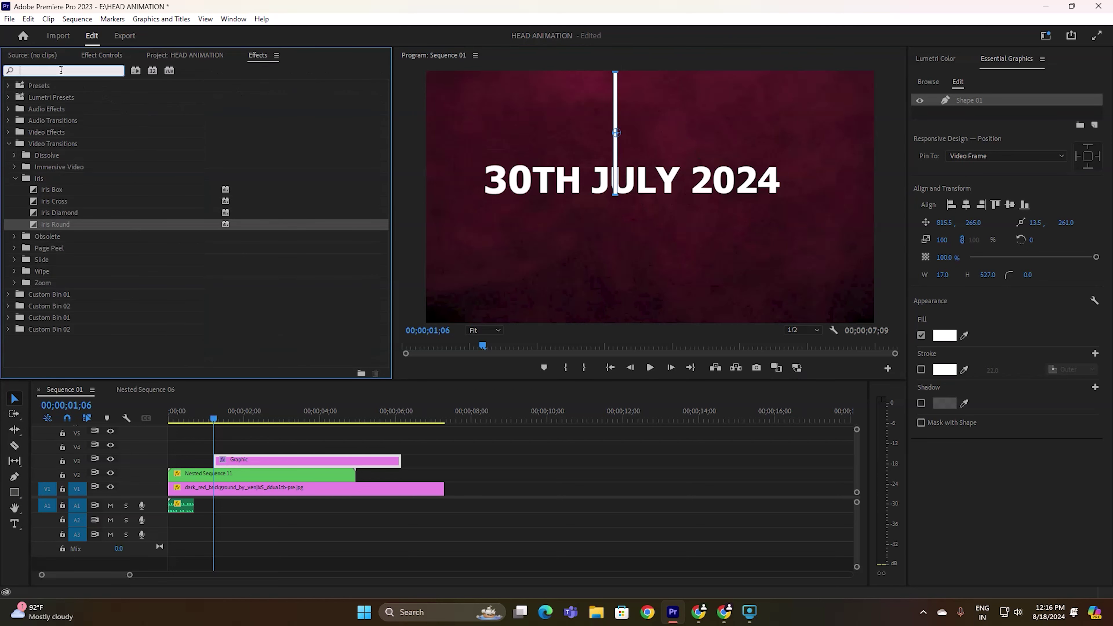
type("CROP")
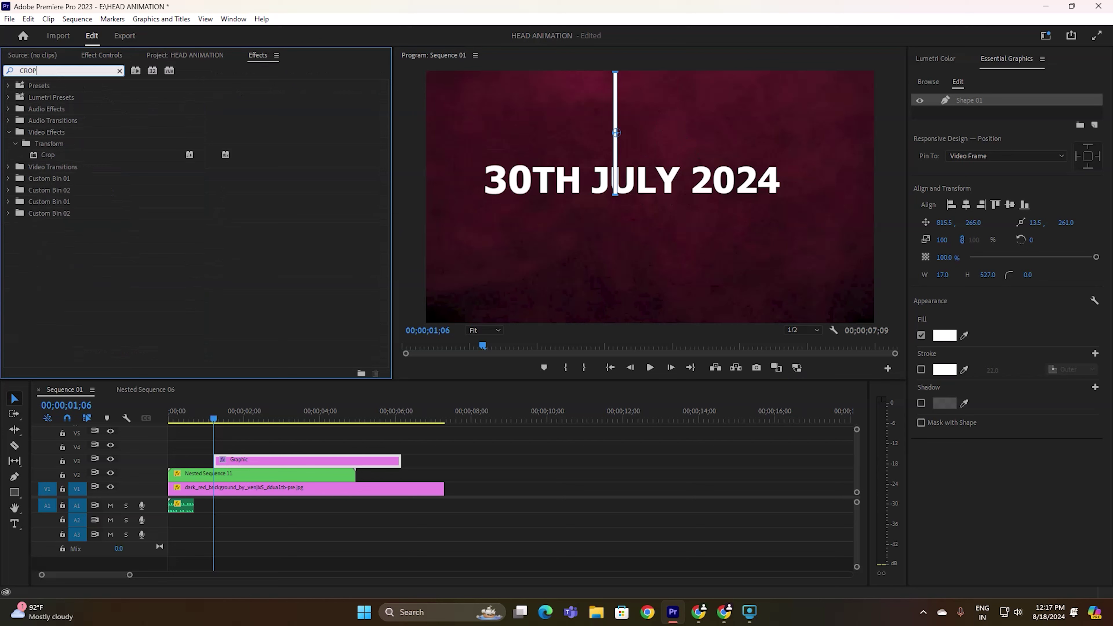
left_click_drag(47, 155, 258, 461)
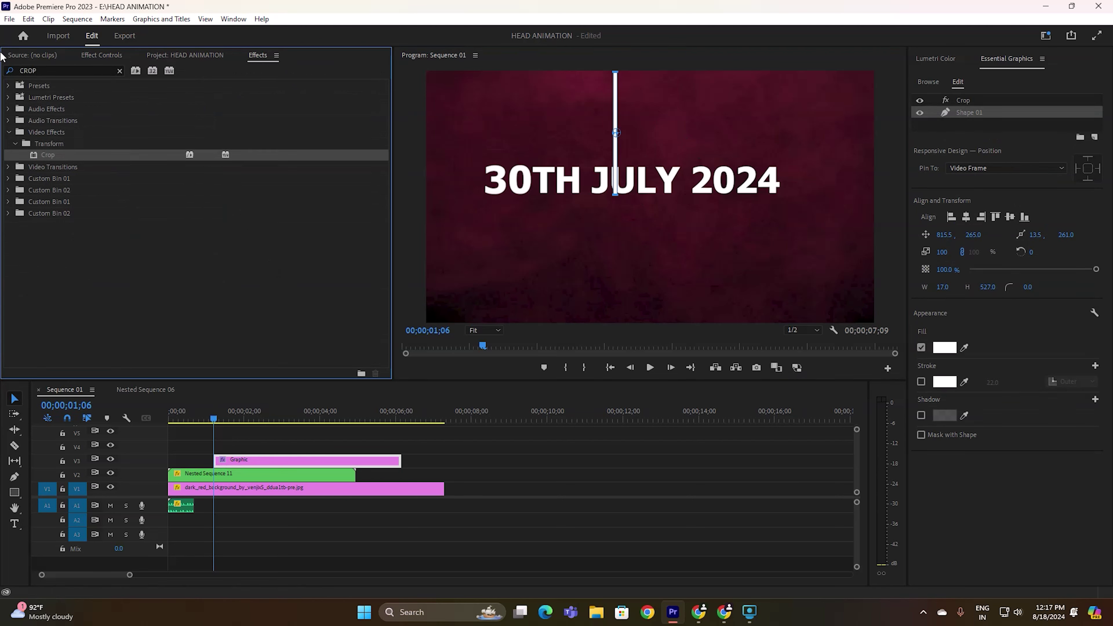
left_click(193, 54)
left_click(93, 57)
scroll(163, 250, "down", 5)
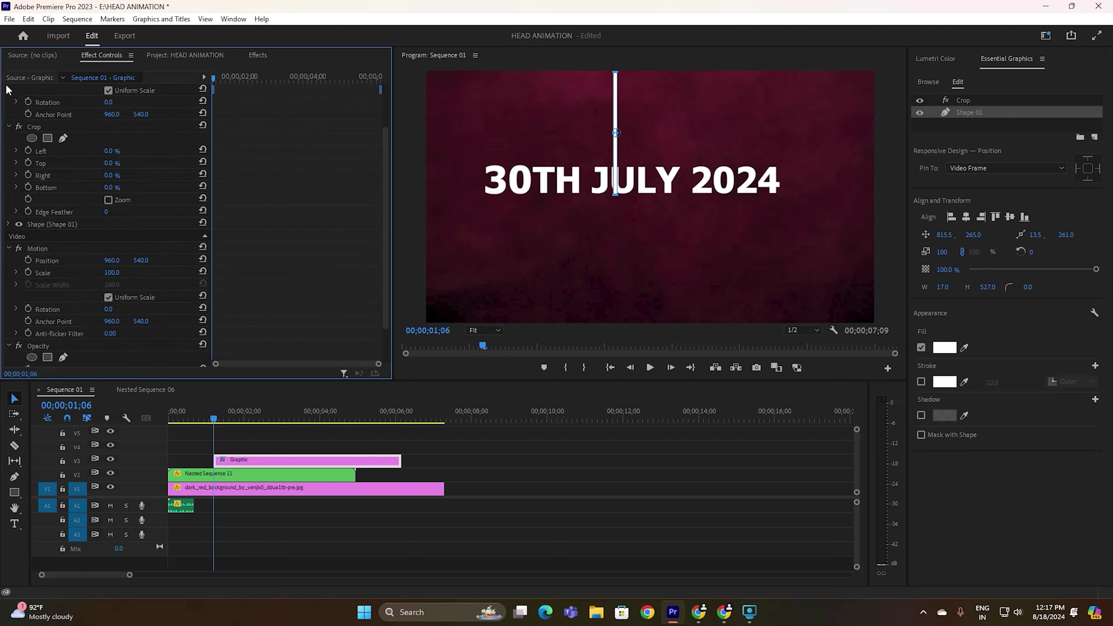
Step: Add a keyframe at 00;00;01;12 setting the nested date's vertical position to 11, above the frame
left_click(266, 476)
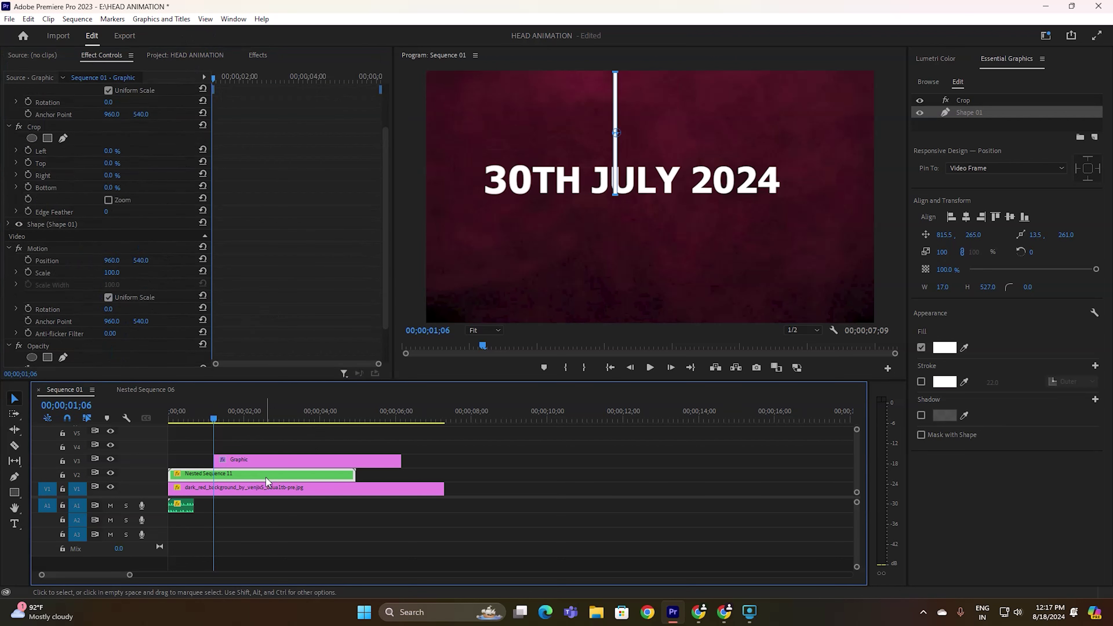
left_click_drag(214, 419, 150, 430)
key("space")
key("space")
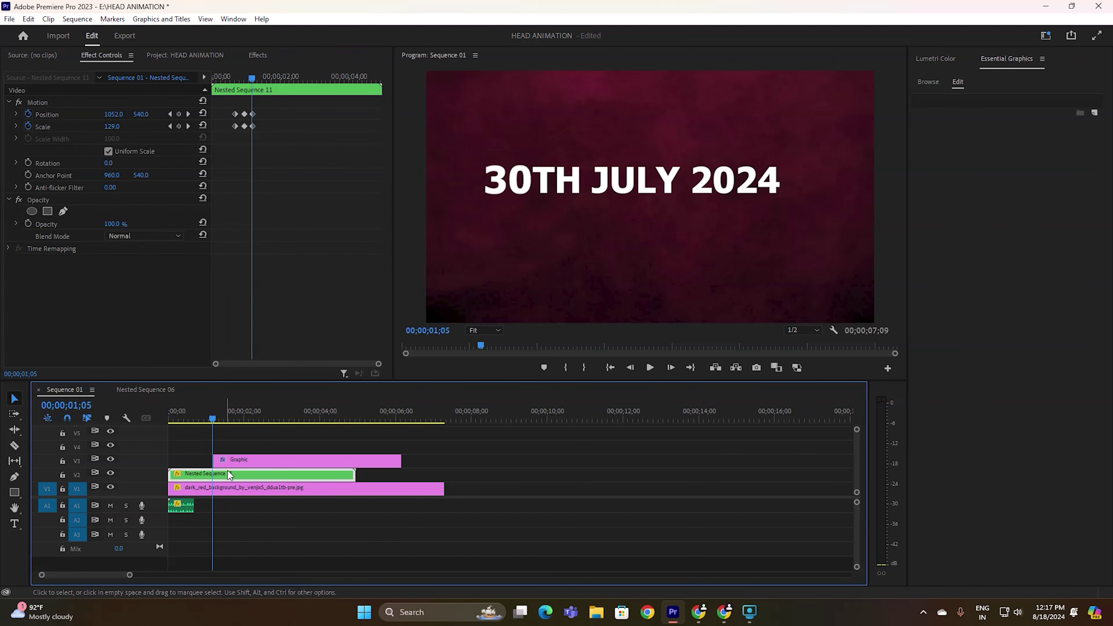
left_click_drag(254, 80, 263, 85)
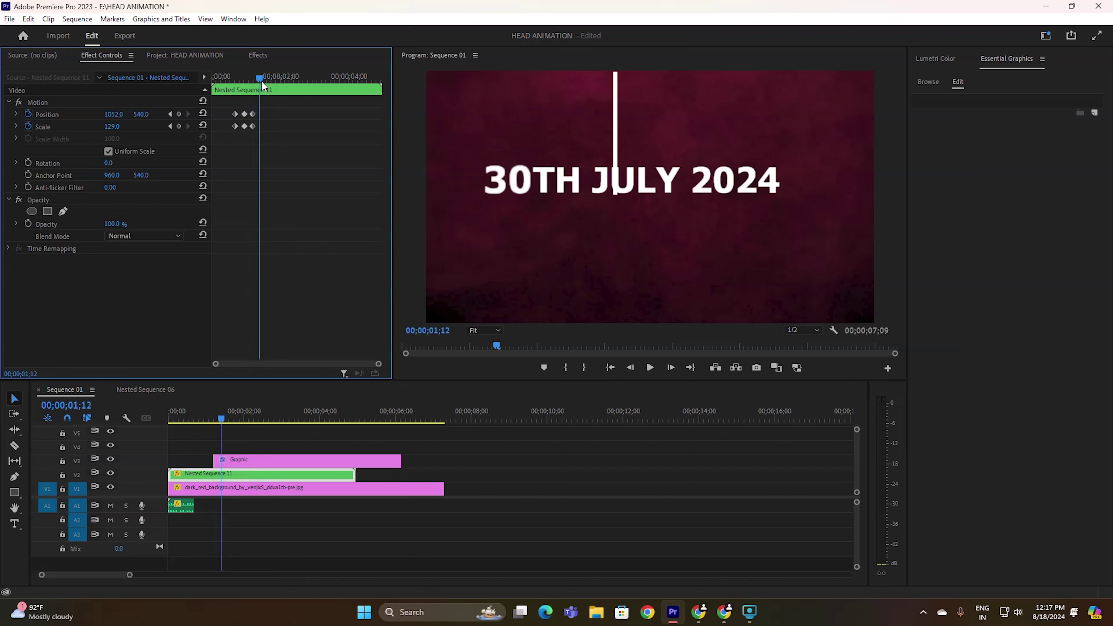
left_click_drag(141, 114, 52, 114)
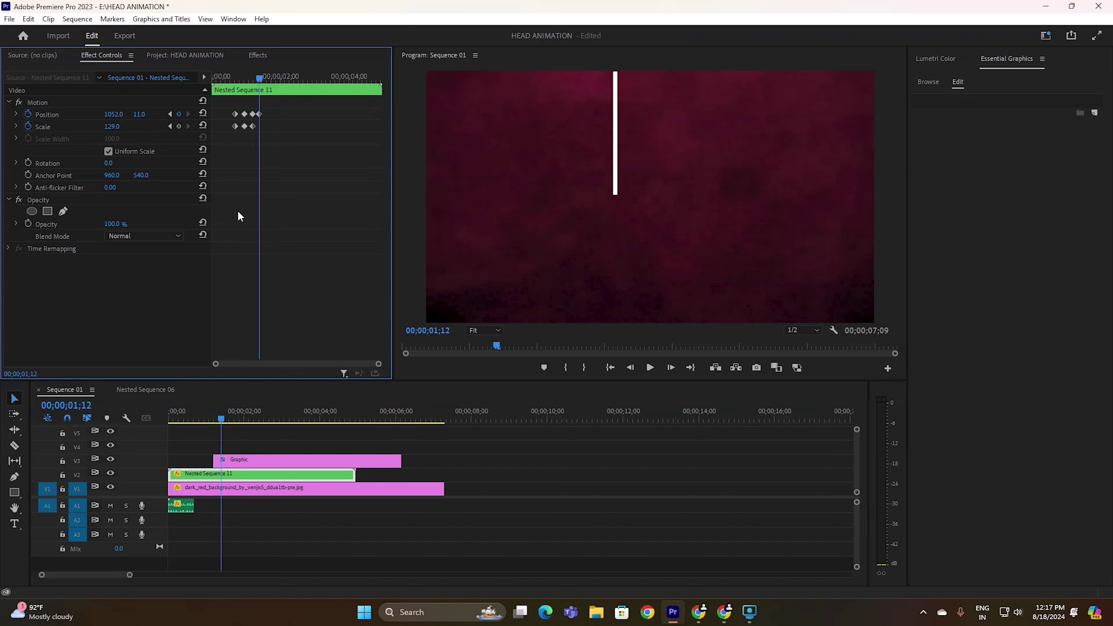
Step: Move the nested date's last position keyframe to 00;00;01;19 and play back the upward exit
key("Home")
key("space")
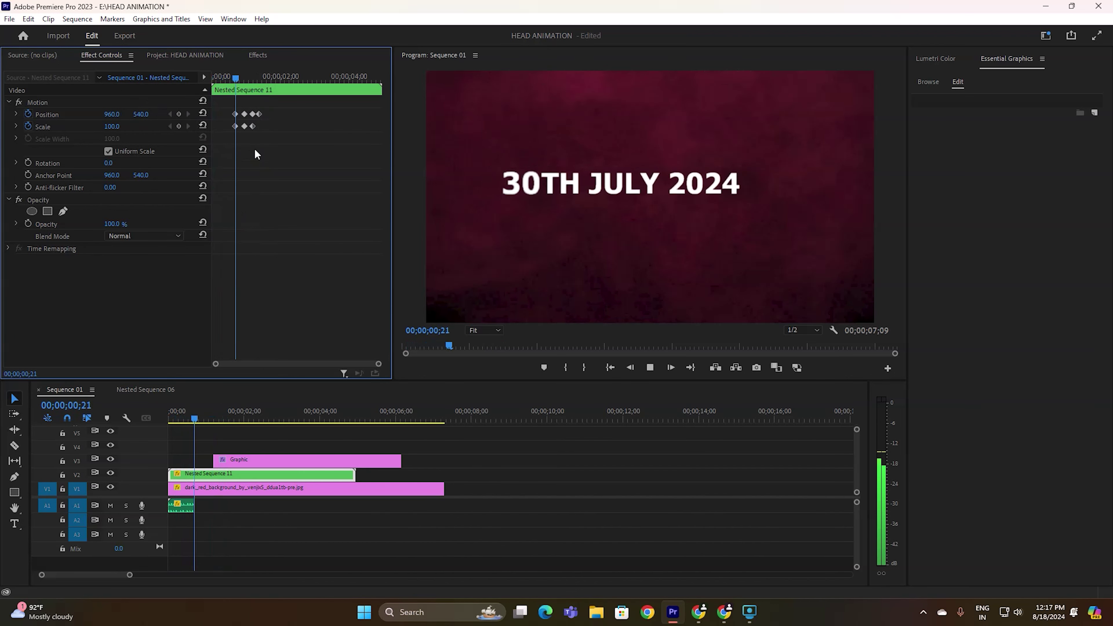
key("space")
left_click(259, 77)
left_click_drag(260, 78, 267, 114)
key("Home")
key("space")
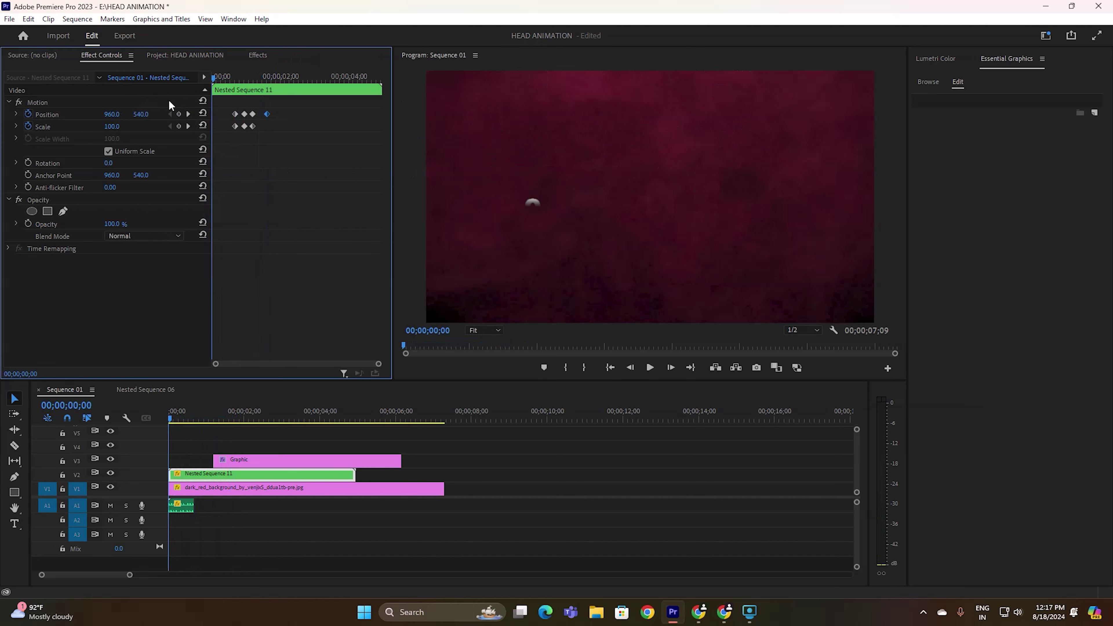
key("space")
Step: Start Crop Top keyframes on the rectangle graphic at 00;00;01;06 with a value of 57%
left_click_drag(274, 88, 252, 83)
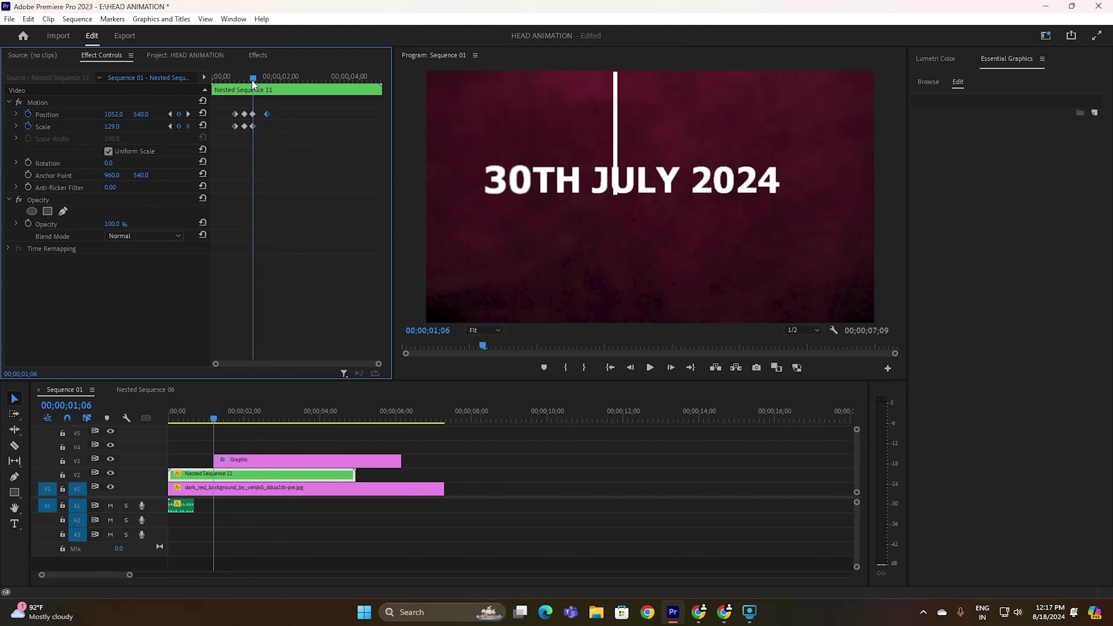
left_click(289, 460)
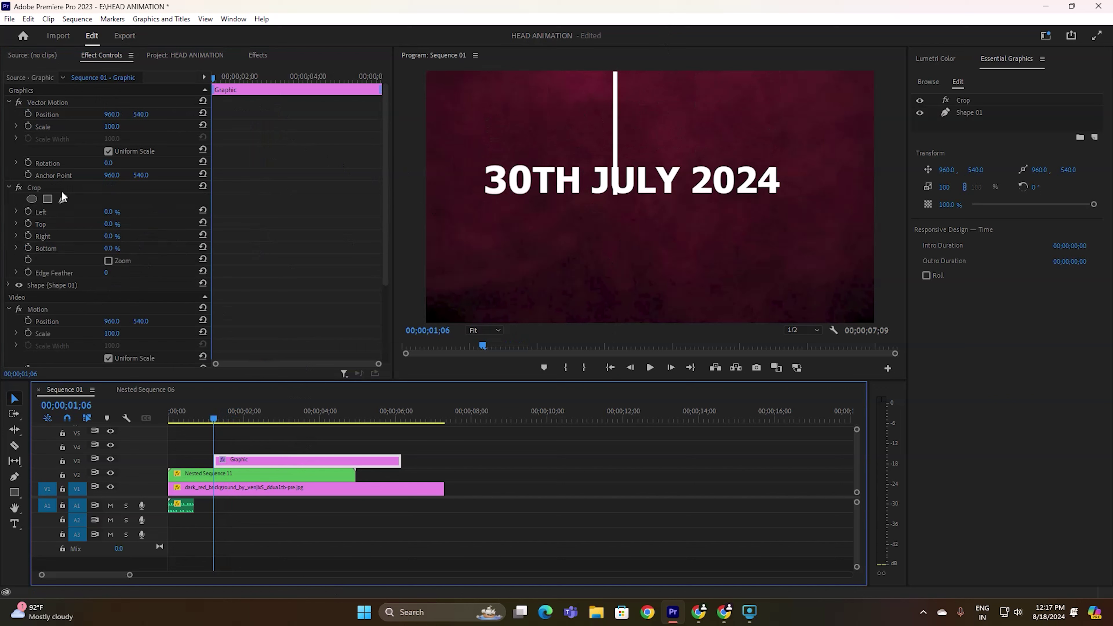
left_click(28, 224)
left_click_drag(114, 225, 133, 225)
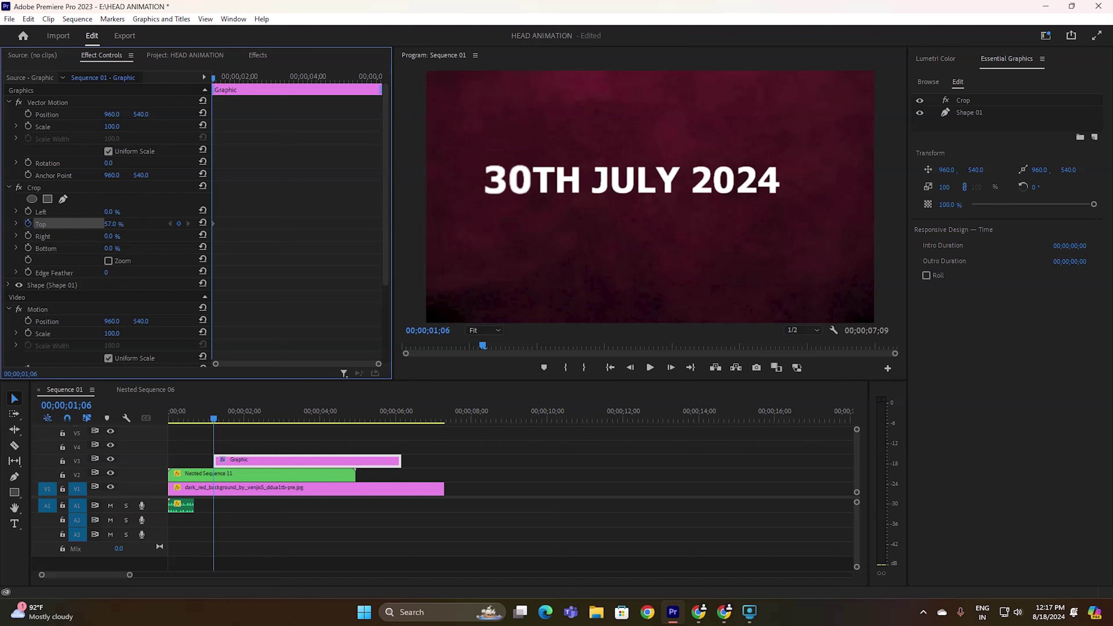
left_click_drag(113, 224, 120, 224)
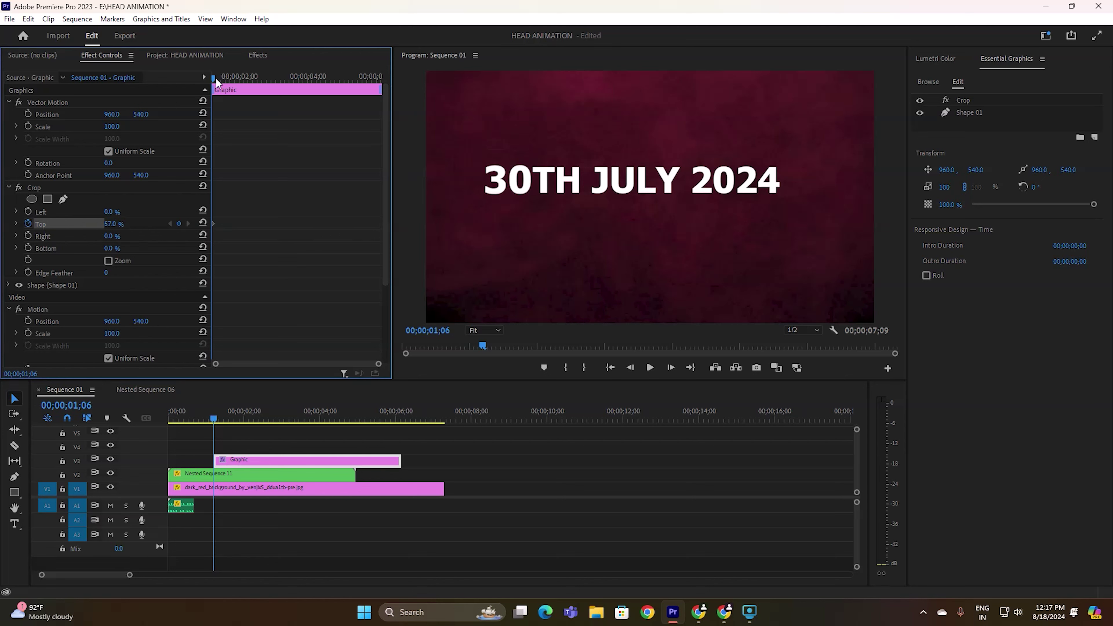
Step: Keyframe the rectangle's Crop Top to 0% at 00;00;01;19 and set its Vector Motion vertical position to 528
left_click(267, 476)
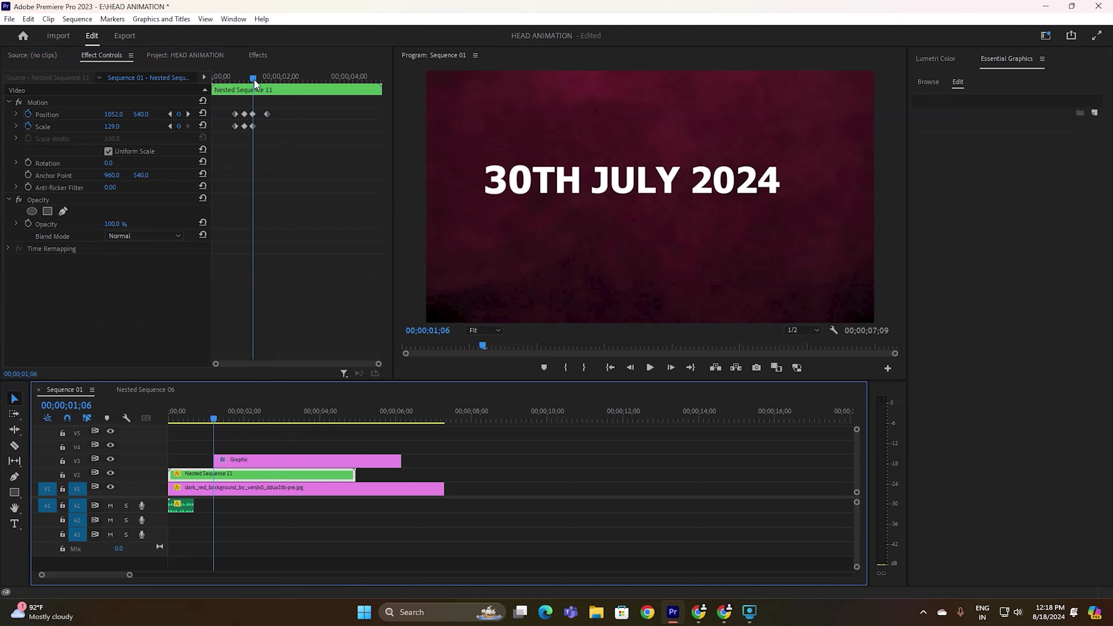
left_click_drag(254, 81, 269, 81)
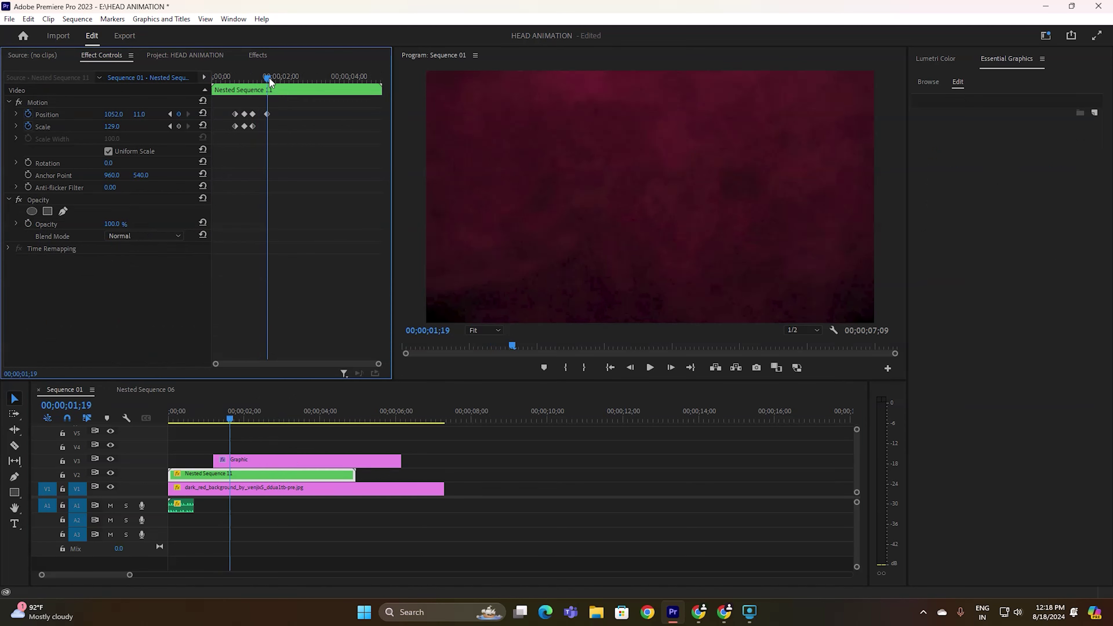
left_click(269, 461)
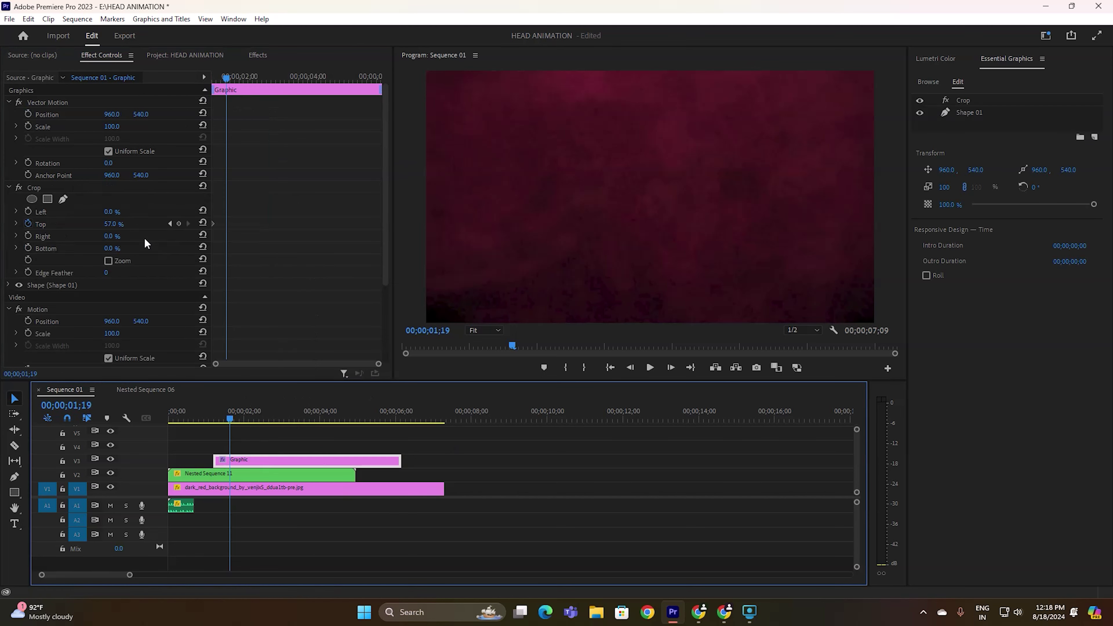
left_click_drag(120, 224, 94, 224)
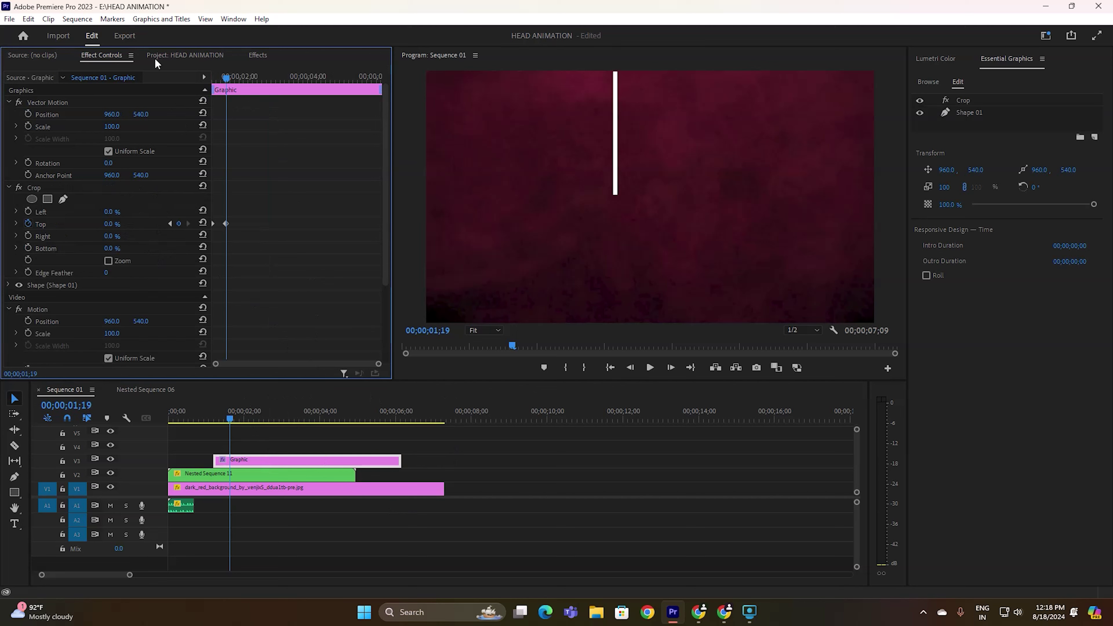
left_click_drag(140, 114, 135, 114)
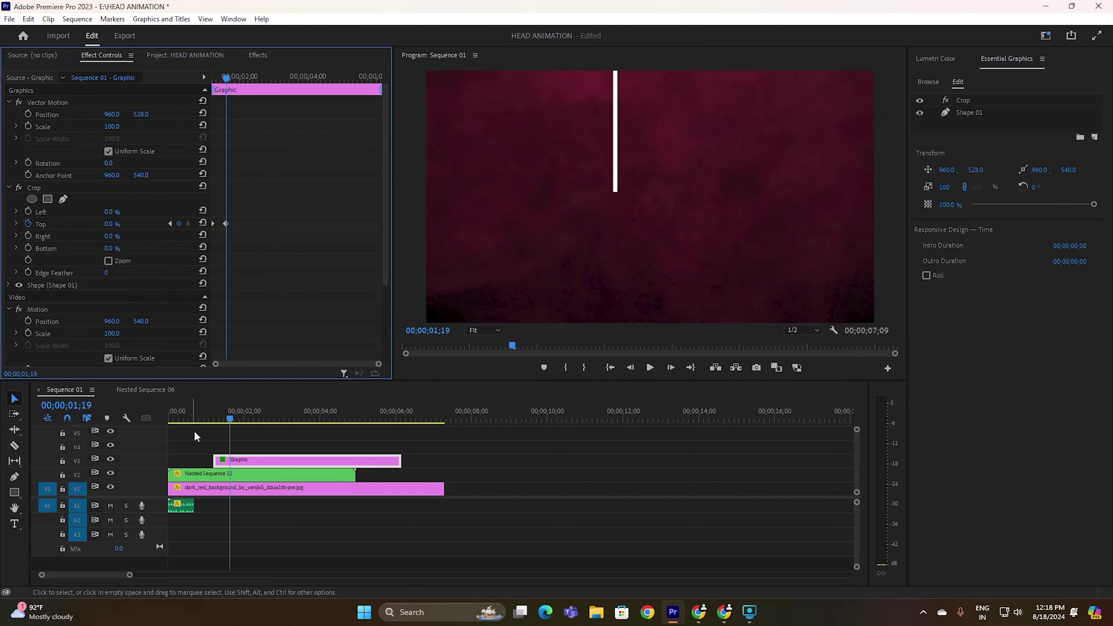
Step: Play back the sequence from the start twice to check the date's exit and the line's reveal
left_click(128, 438)
key("Home")
key("space")
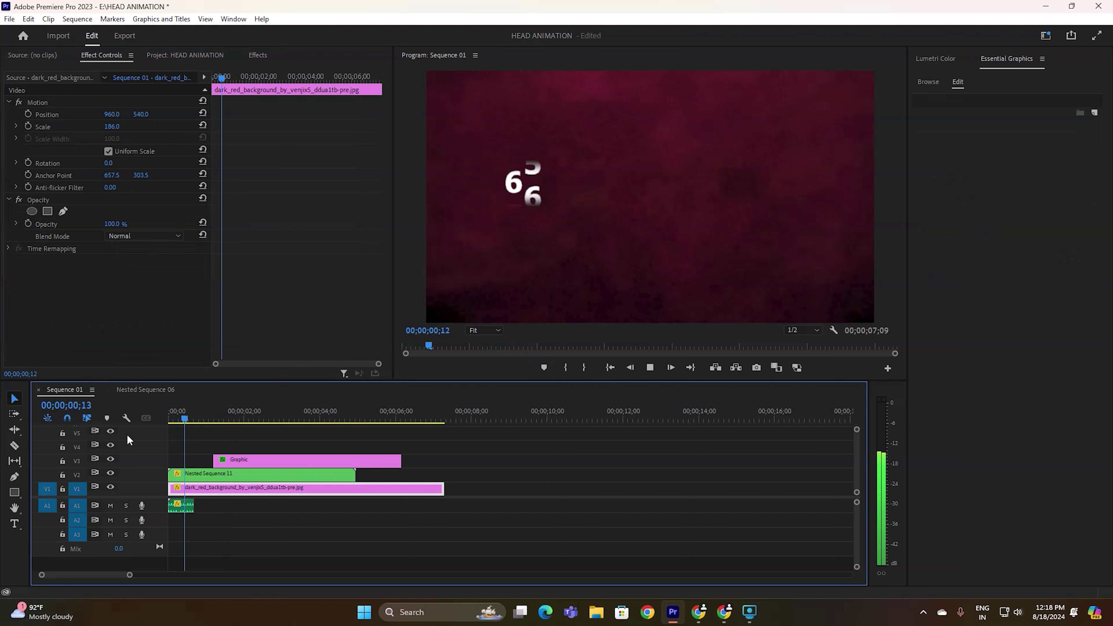
key("space")
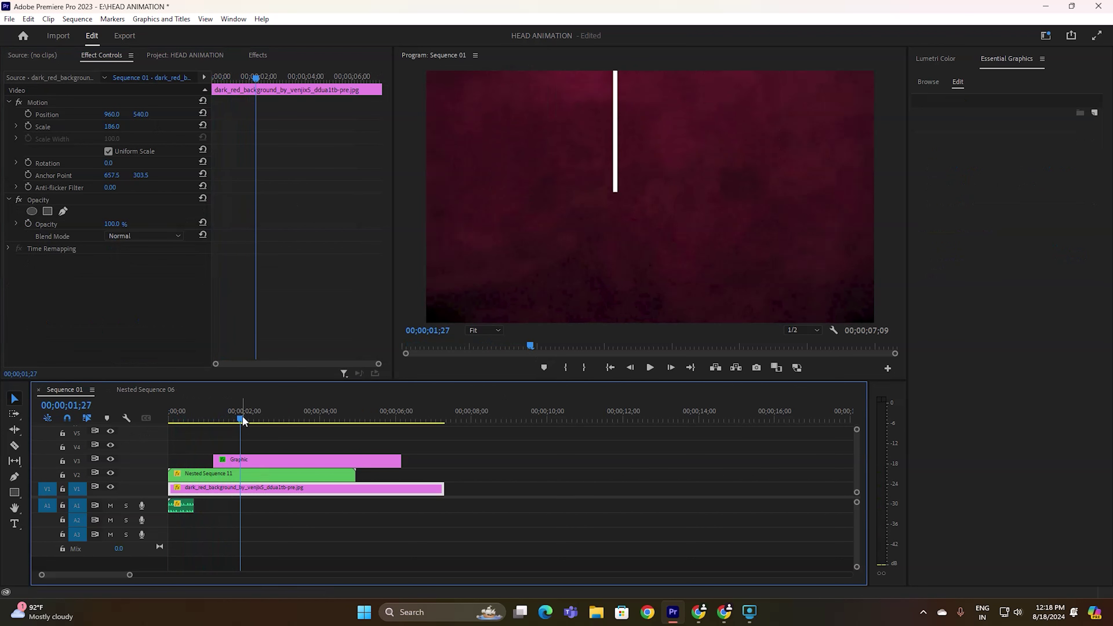
left_click_drag(243, 420, 171, 422)
key("space")
key("space")
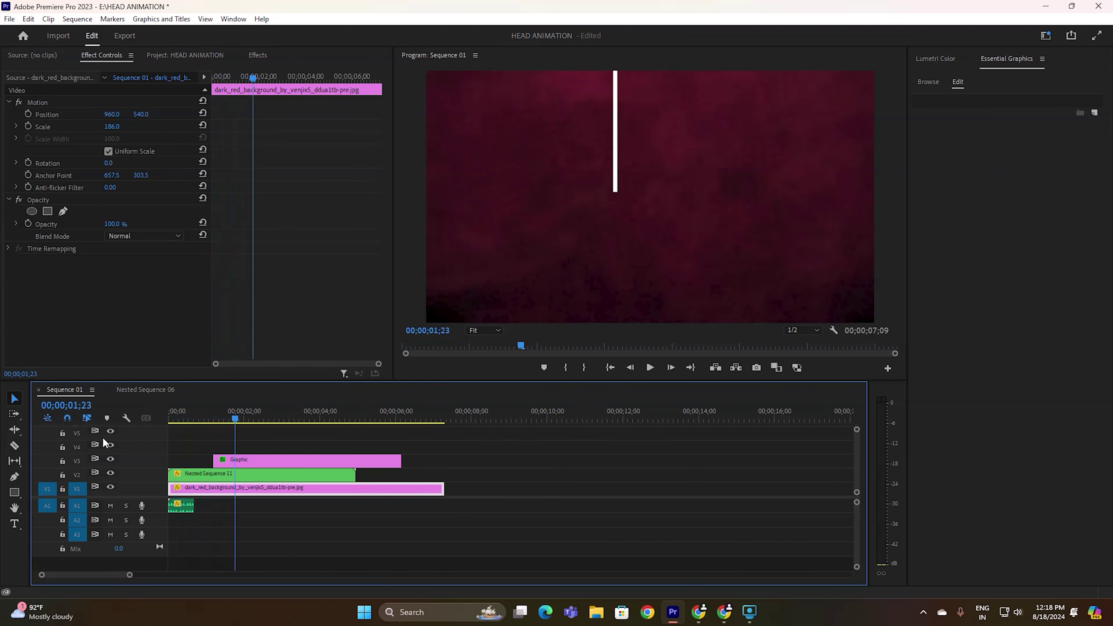
Step: Draw a white circle about 320 across in the rectangle graphic and move it to about 1151, 747
left_click(241, 460)
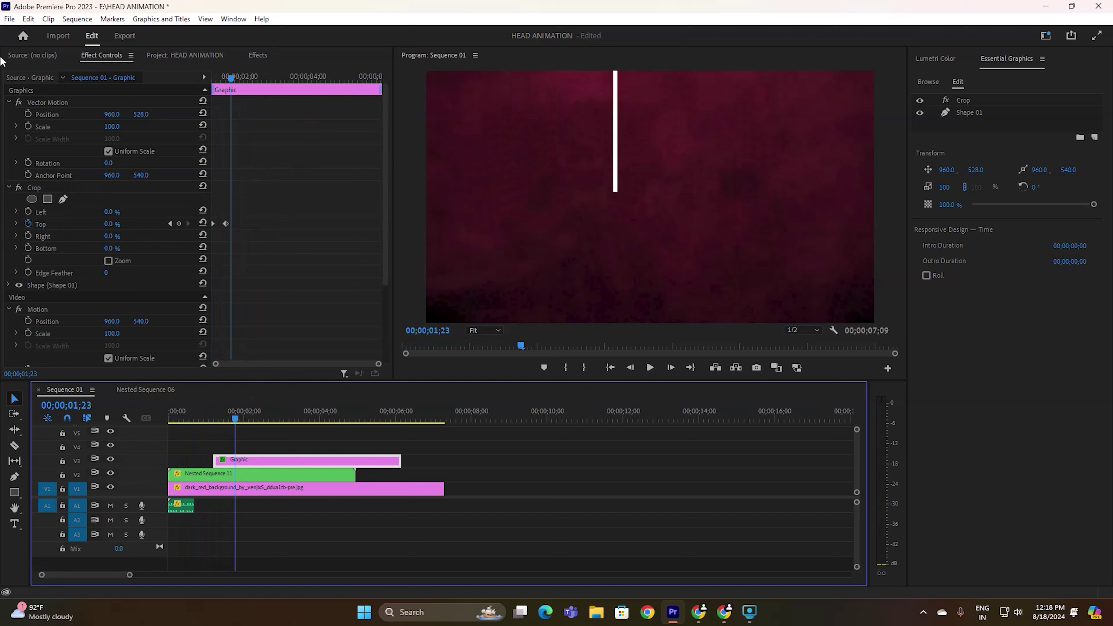
left_click(15, 492)
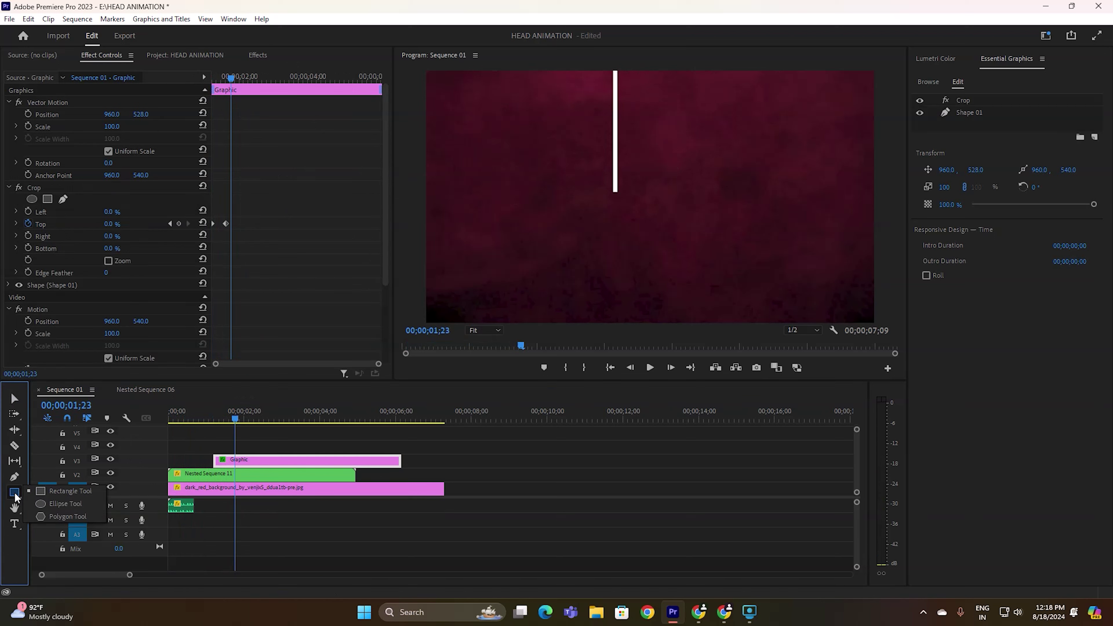
left_click(57, 504)
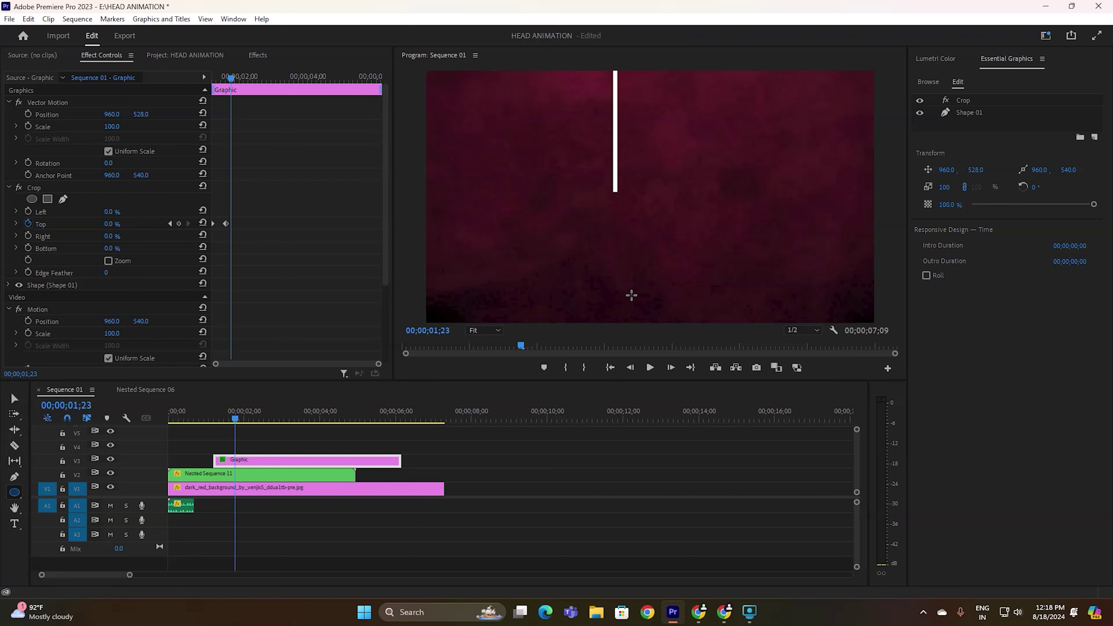
left_click_drag(608, 190, 684, 229)
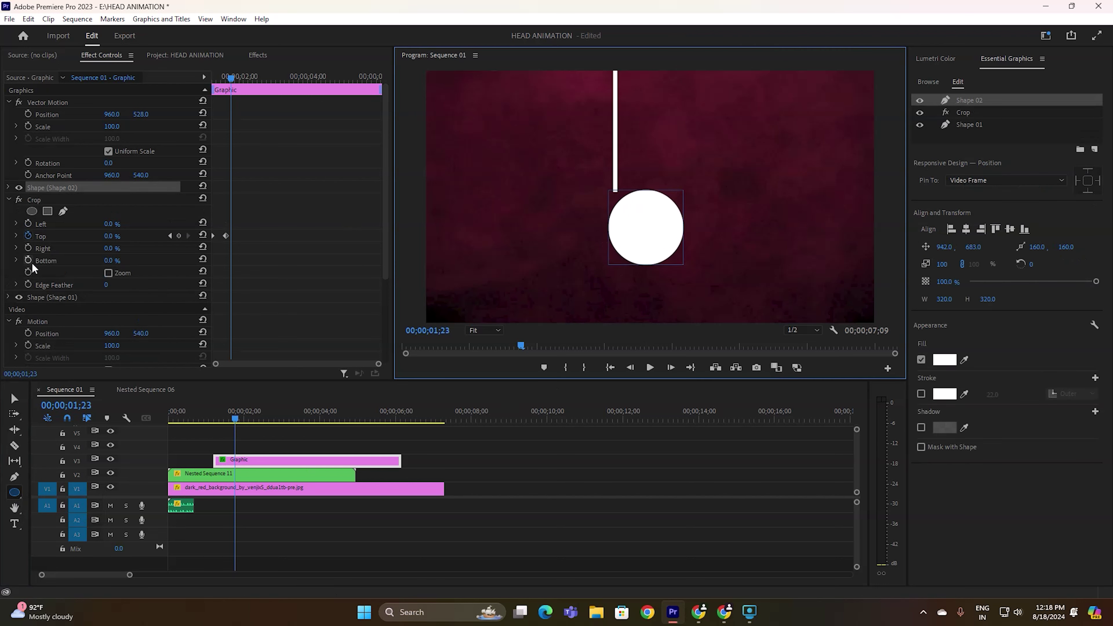
left_click(14, 398)
left_click_drag(630, 241, 600, 239)
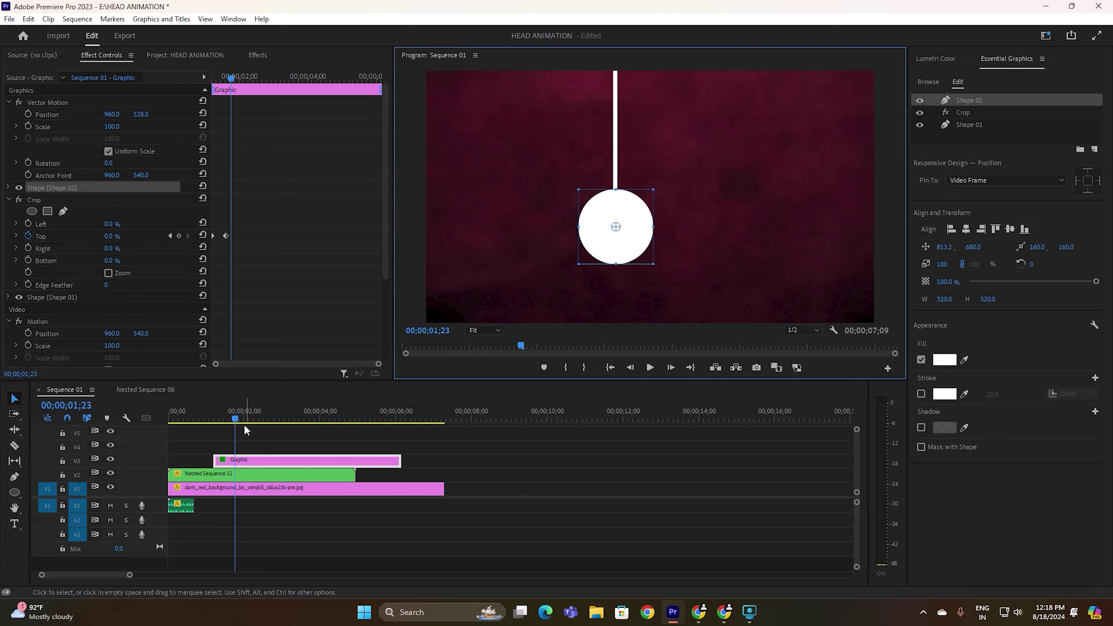
left_click_drag(617, 253, 696, 269)
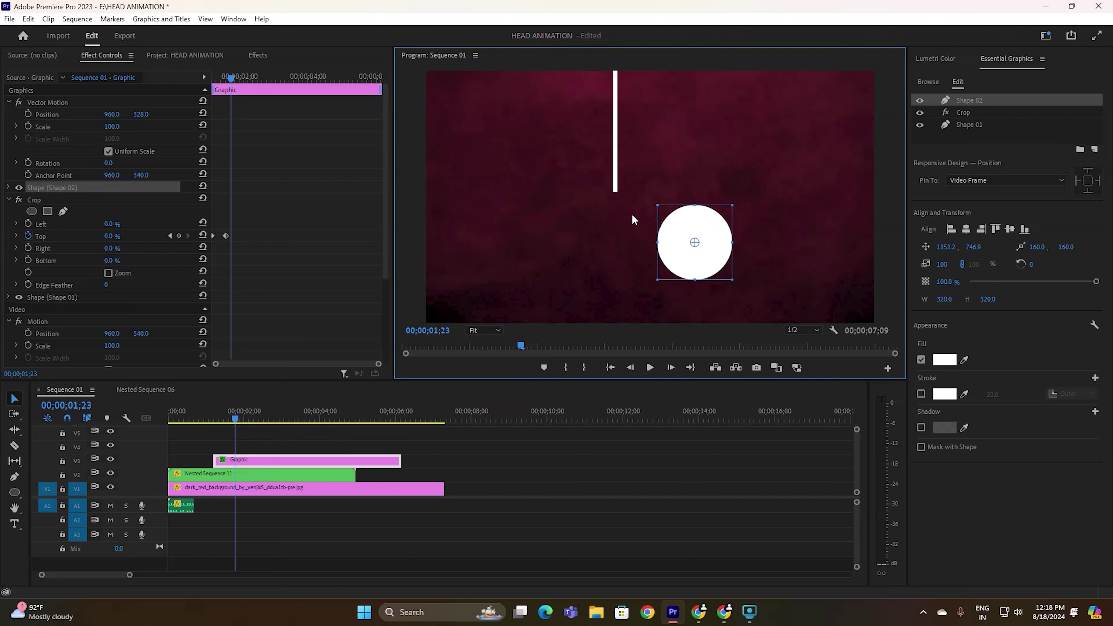
Step: Keyframe the graphic's Vector Motion position and scale at 00;00;01;19, with vertical position 466 at 00;00;01;24
left_click(294, 467)
left_click(28, 114)
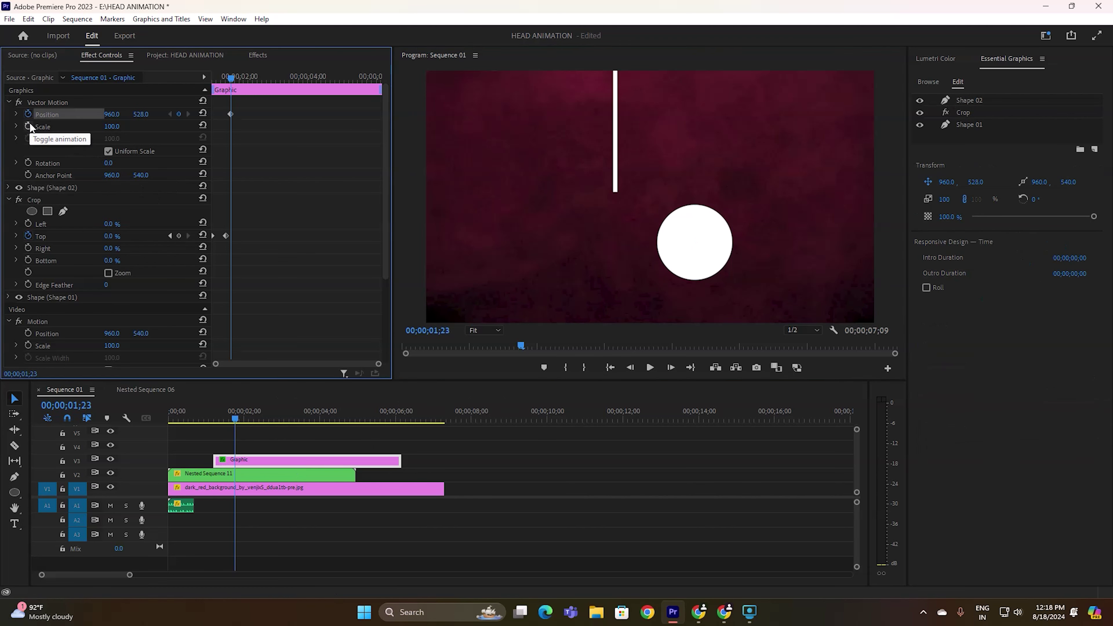
left_click(30, 123)
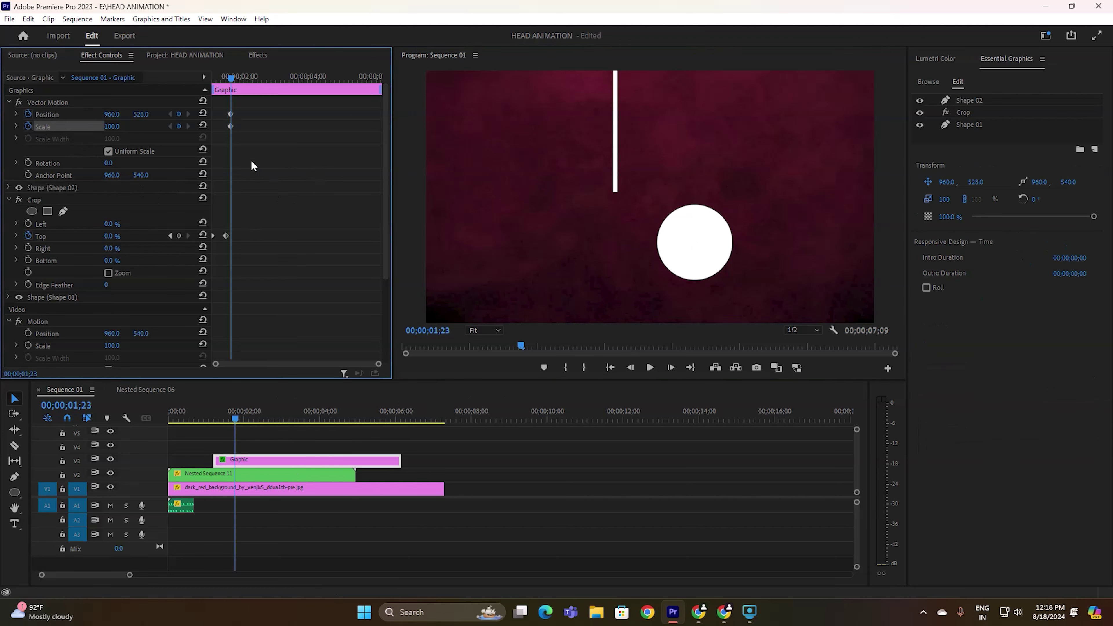
left_click_drag(231, 127, 227, 80)
left_click(230, 114)
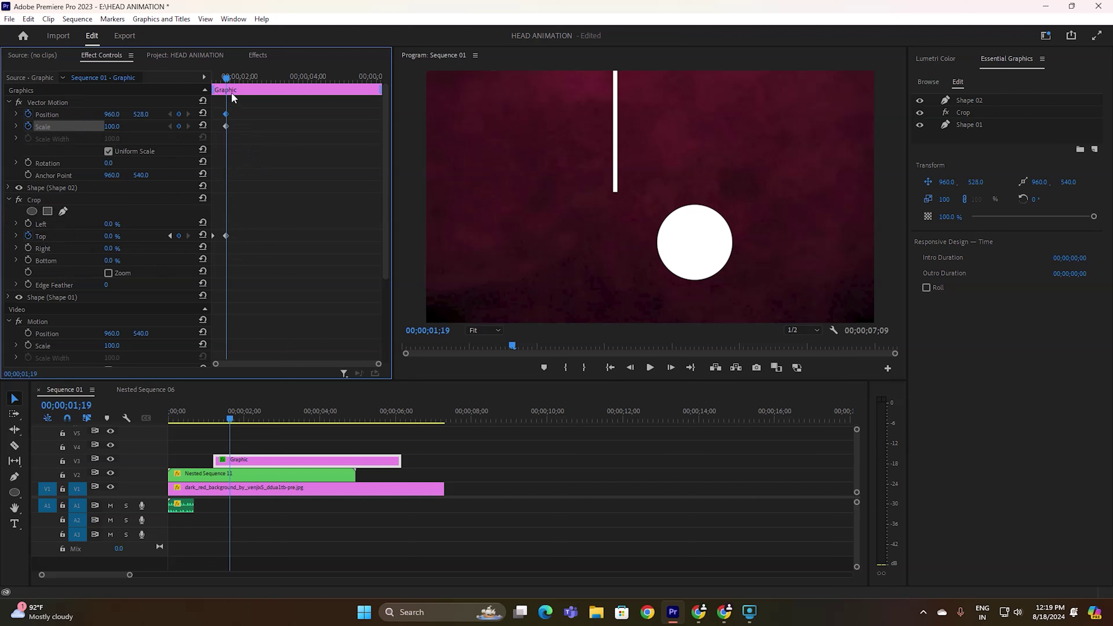
left_click_drag(229, 81, 235, 80)
left_click_drag(149, 118, 122, 118)
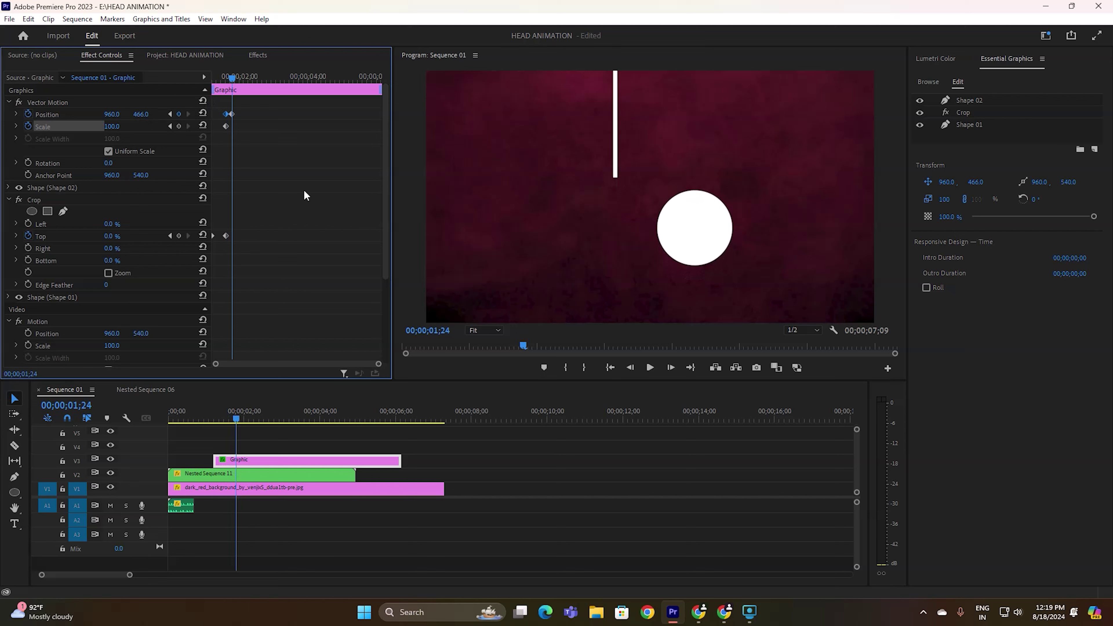
Step: Delete the white circle from the graphic
left_click(659, 275)
left_click(691, 247)
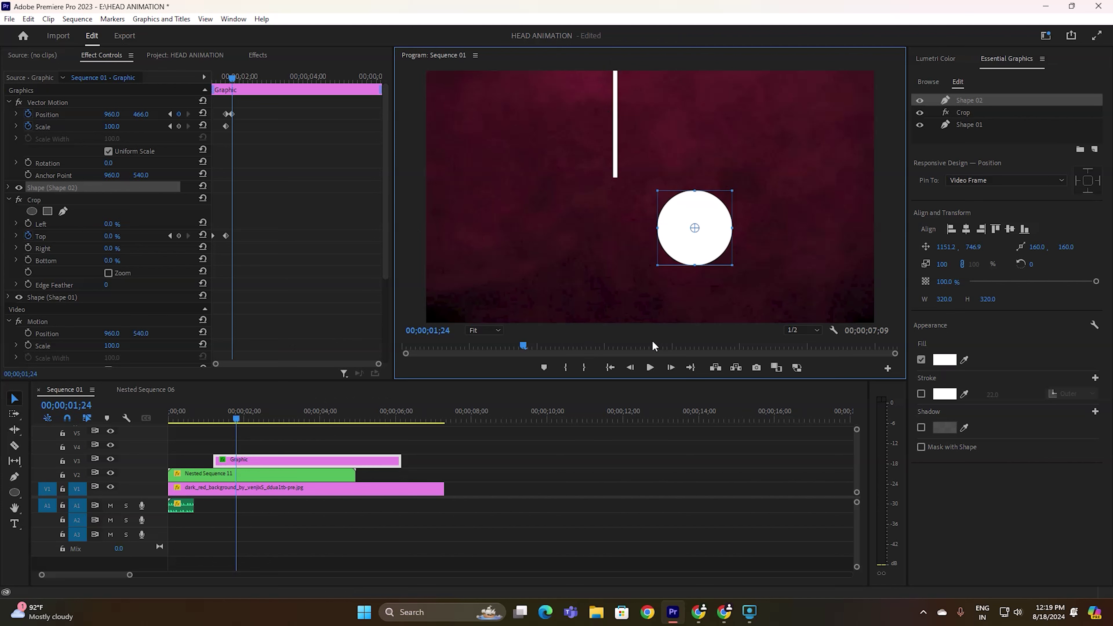
key("Delete")
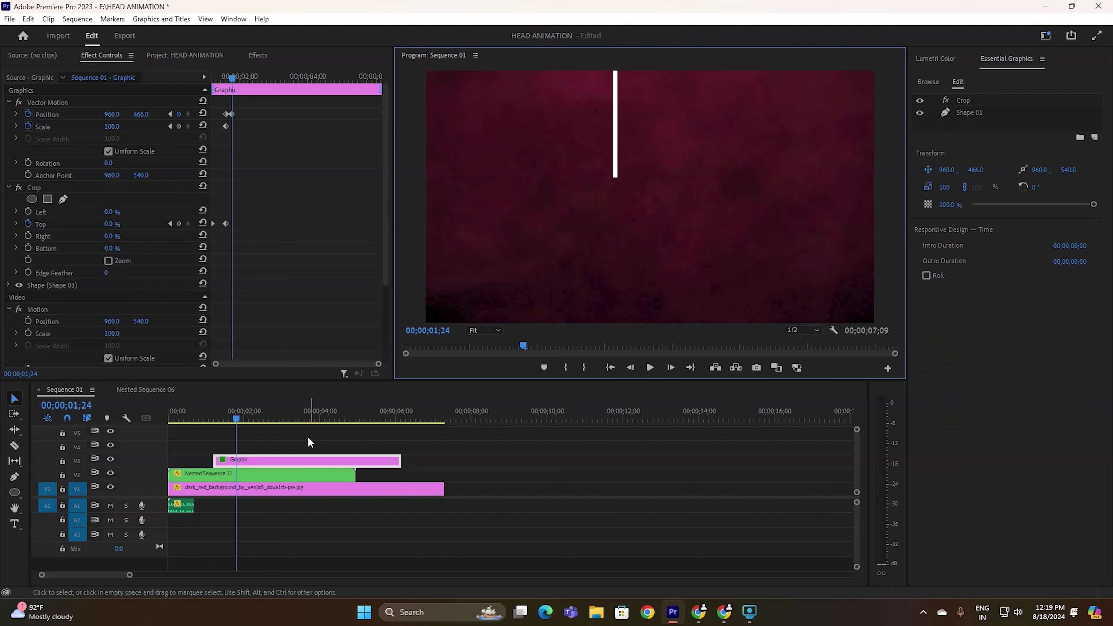
Step: Draw a white circle 375 across as a separate graphic at 00;00;01;24 and move it to the lower end of the vertical line
left_click(534, 495)
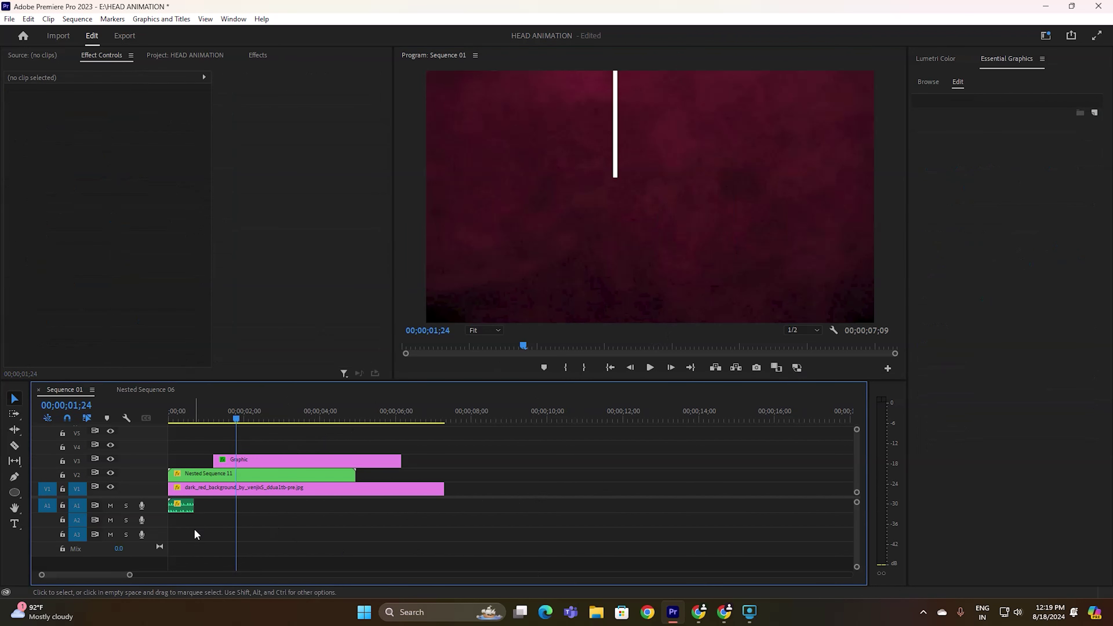
left_click(13, 493)
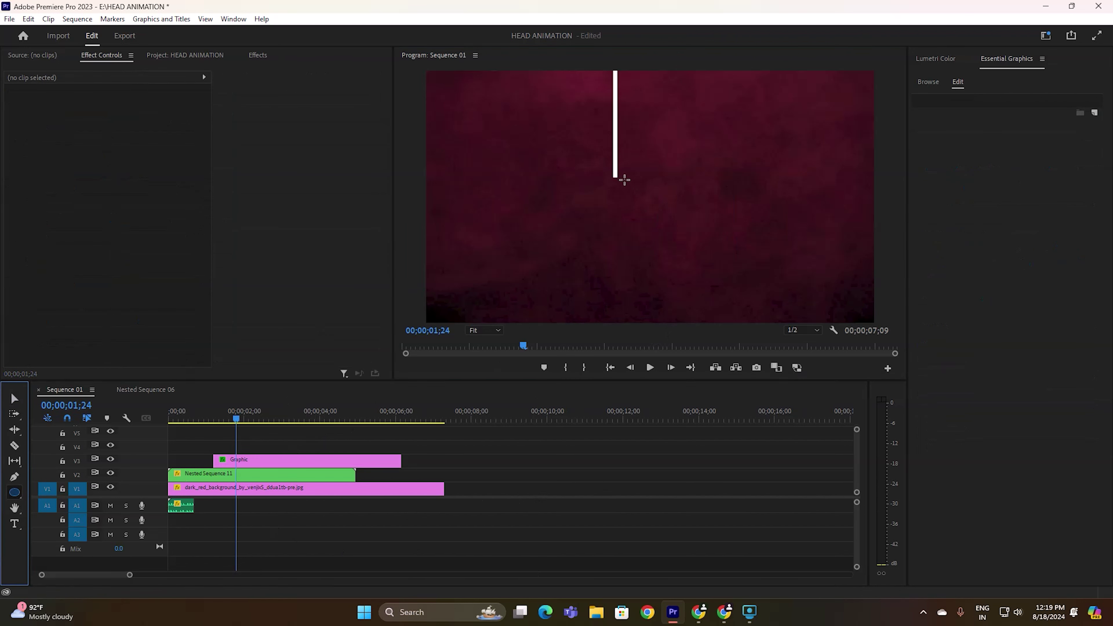
left_click_drag(595, 173, 684, 253)
left_click(13, 398)
left_click_drag(622, 238, 597, 236)
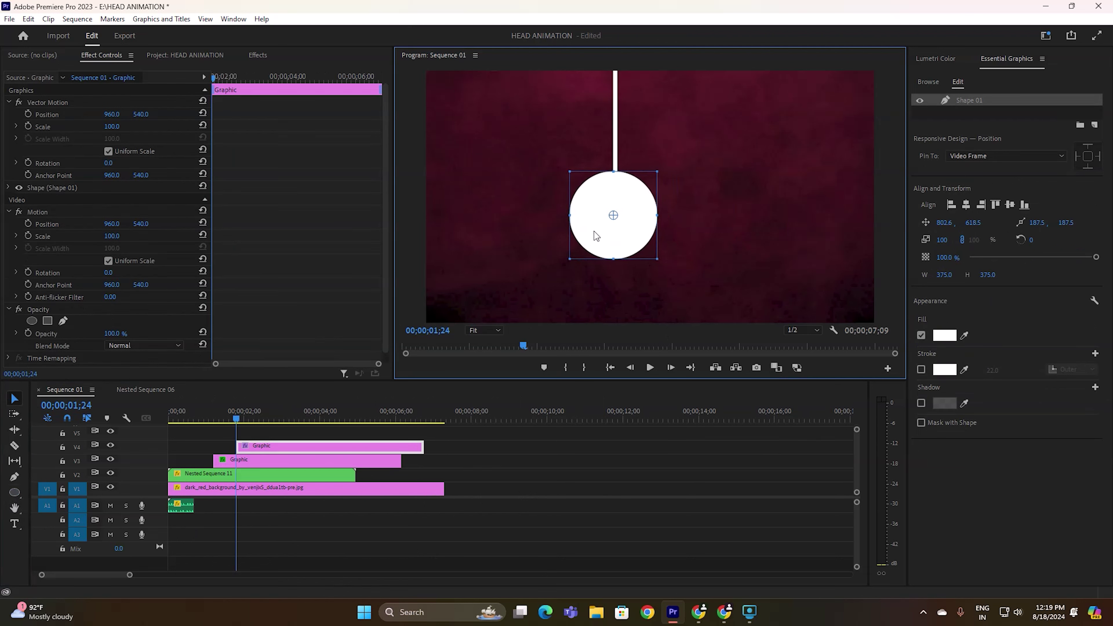
mouse_move(658, 216)
left_mouse_down()
mouse_move(642, 218)
mouse_move(656, 214)
left_mouse_up()
mouse_move(658, 172)
left_mouse_down()
mouse_move(635, 191)
mouse_move(659, 194)
left_mouse_up()
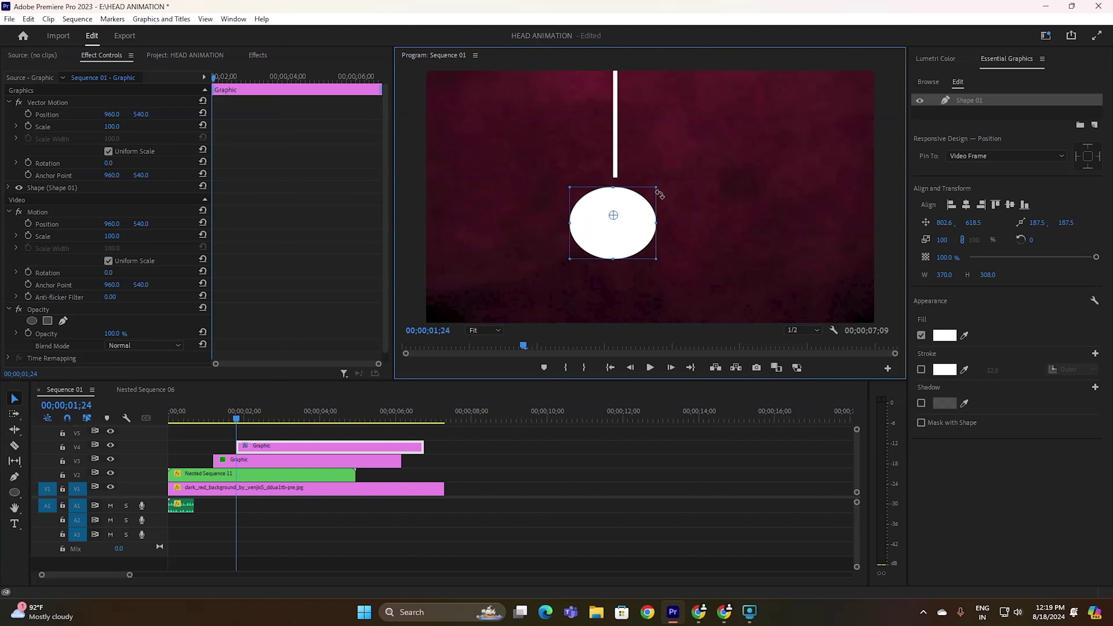
key("ctrl+z")
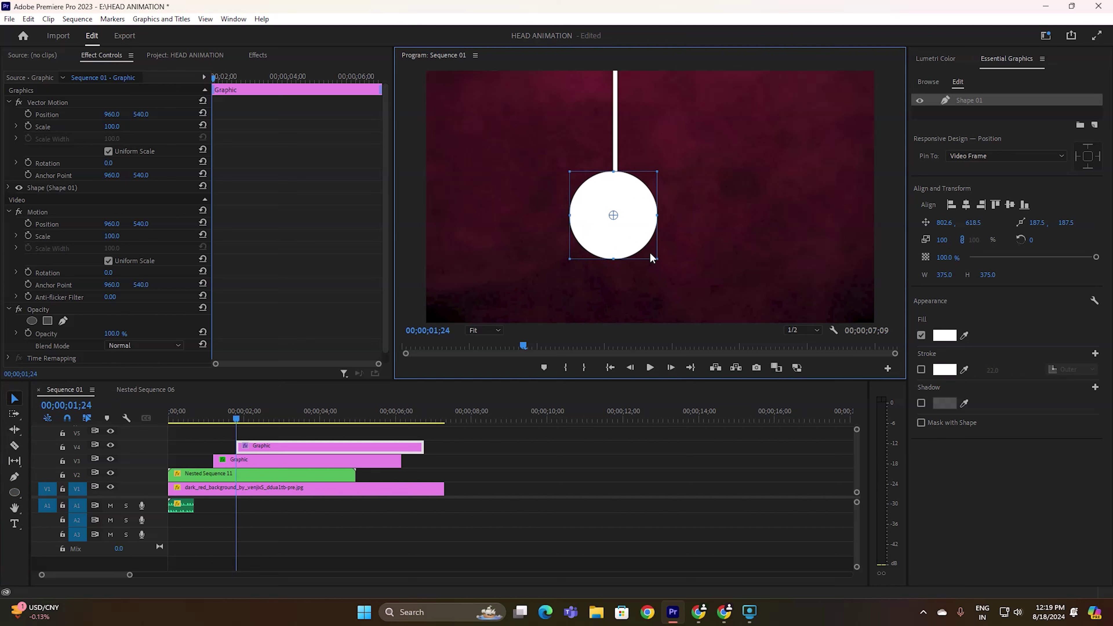
Step: Shrink the circle to about 269 by 257 and centre it under the lower end of the vertical line
left_click_drag(660, 259, 652, 243)
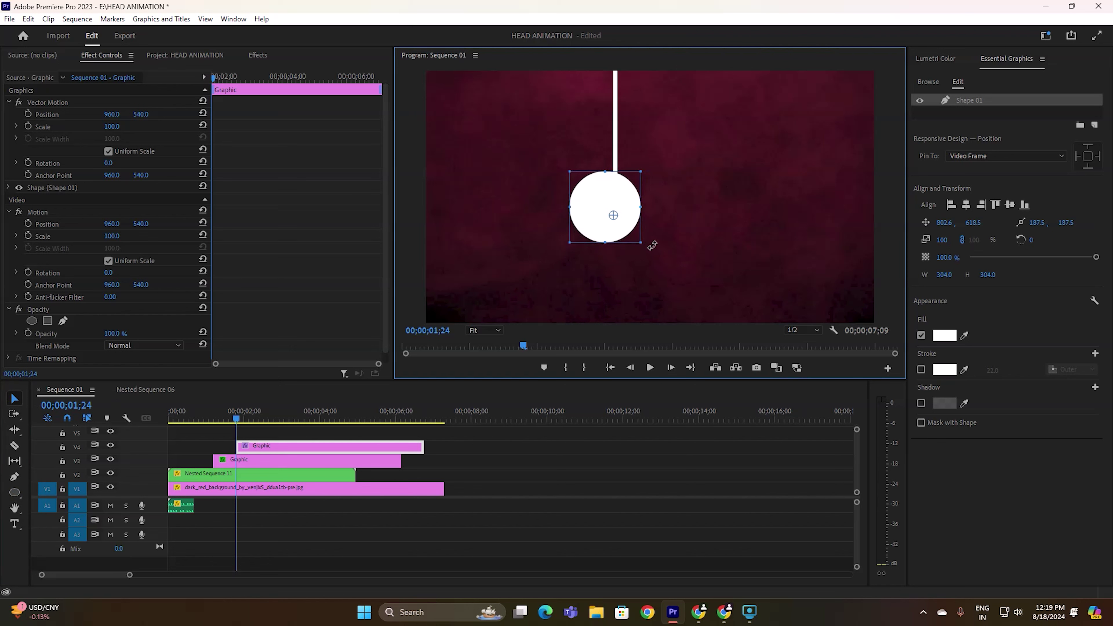
mouse_move(612, 199)
left_mouse_down()
mouse_move(624, 217)
mouse_move(630, 203)
left_mouse_up()
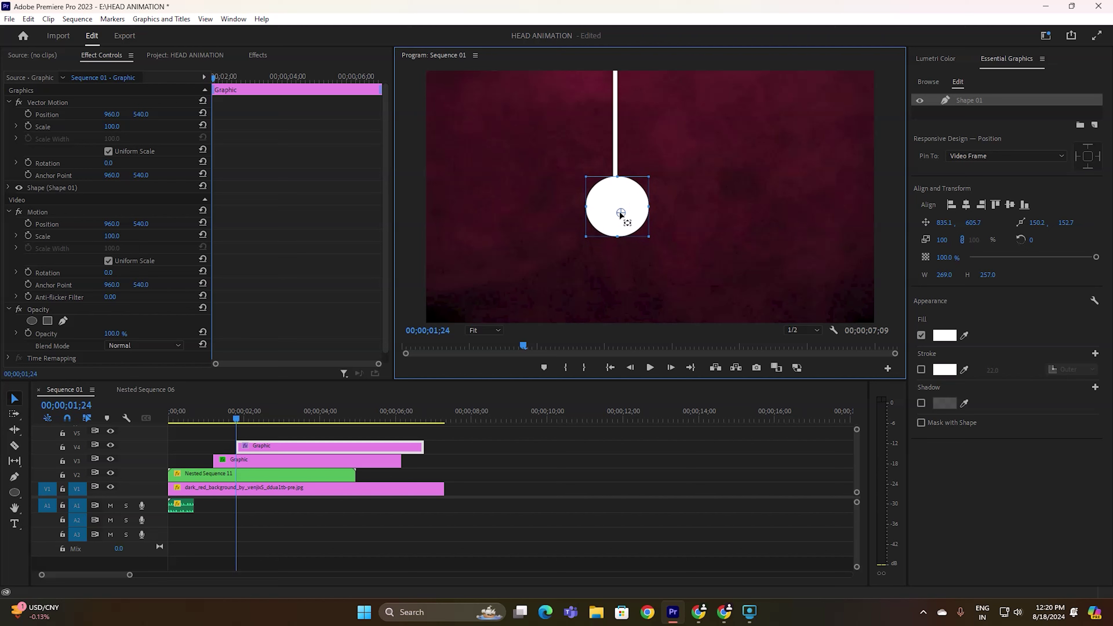
left_click(715, 189)
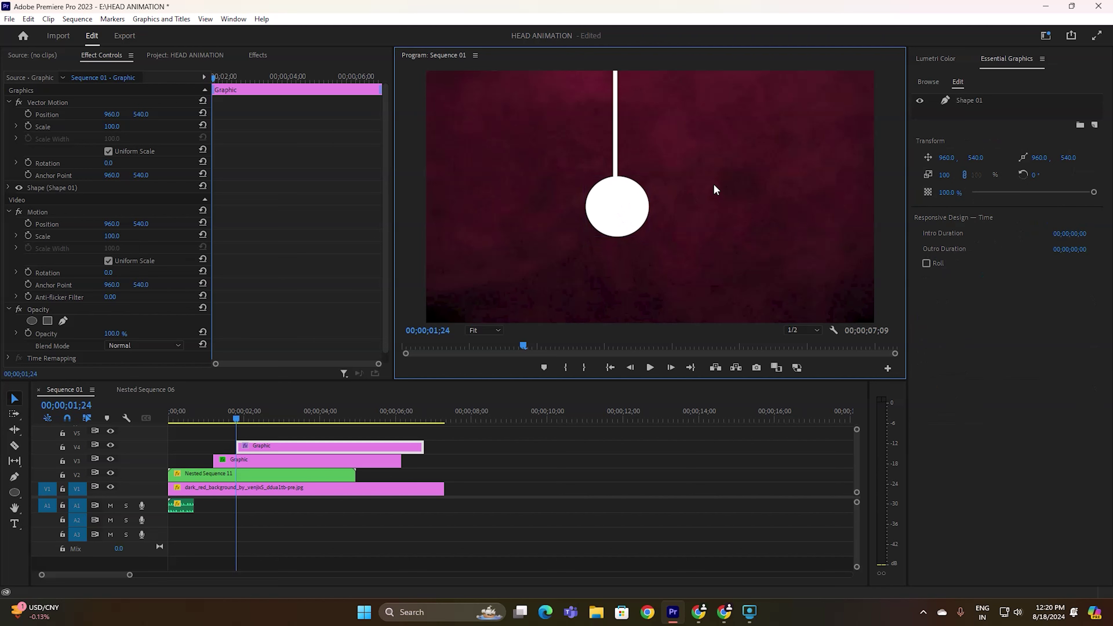
Step: Turn off the circle's fill and give it a white outer stroke 14 wide
left_click(624, 220)
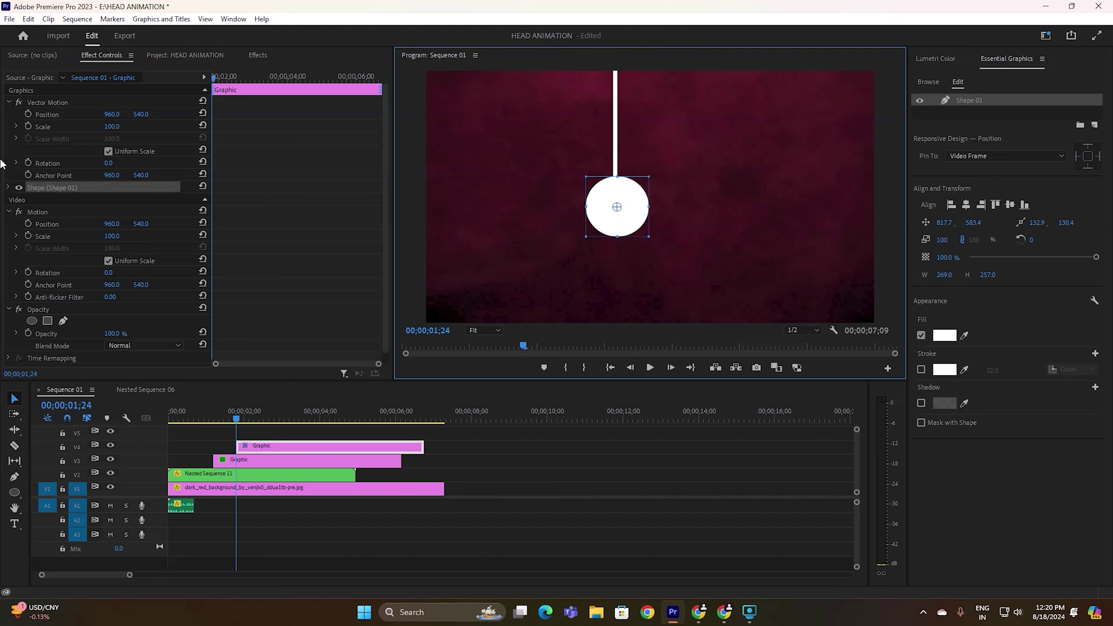
left_click(8, 188)
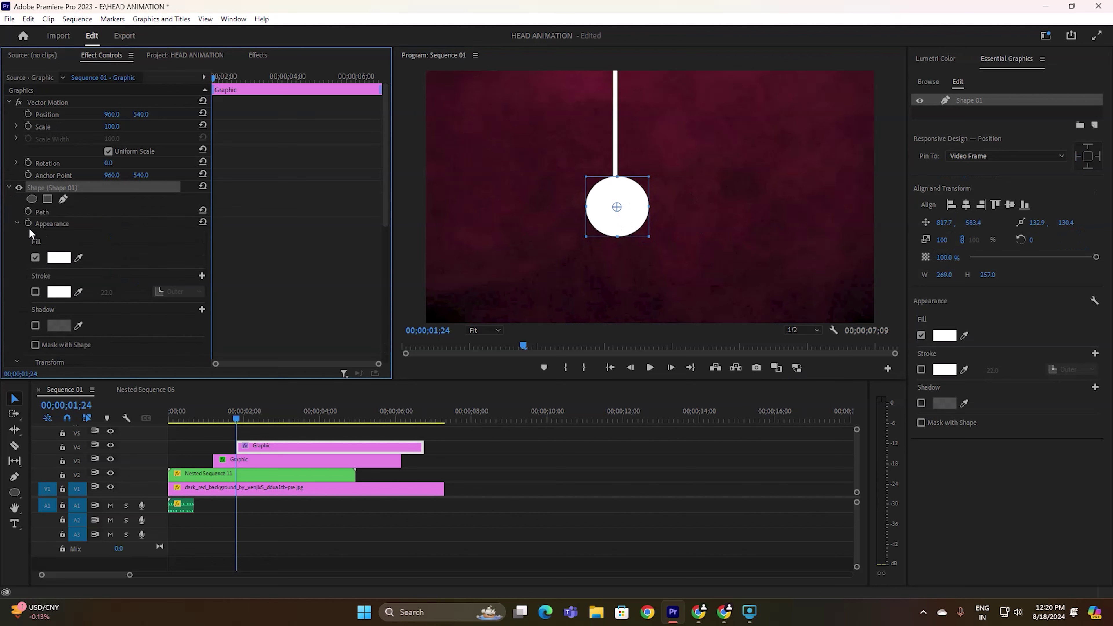
left_click(35, 257)
left_click(35, 291)
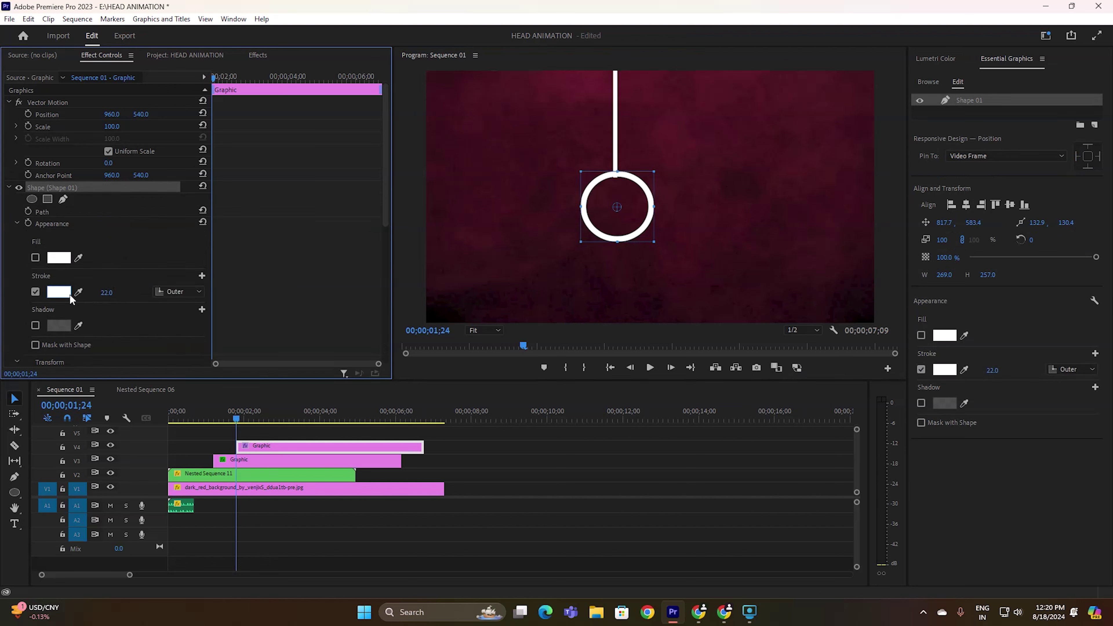
left_click_drag(106, 292, 91, 292)
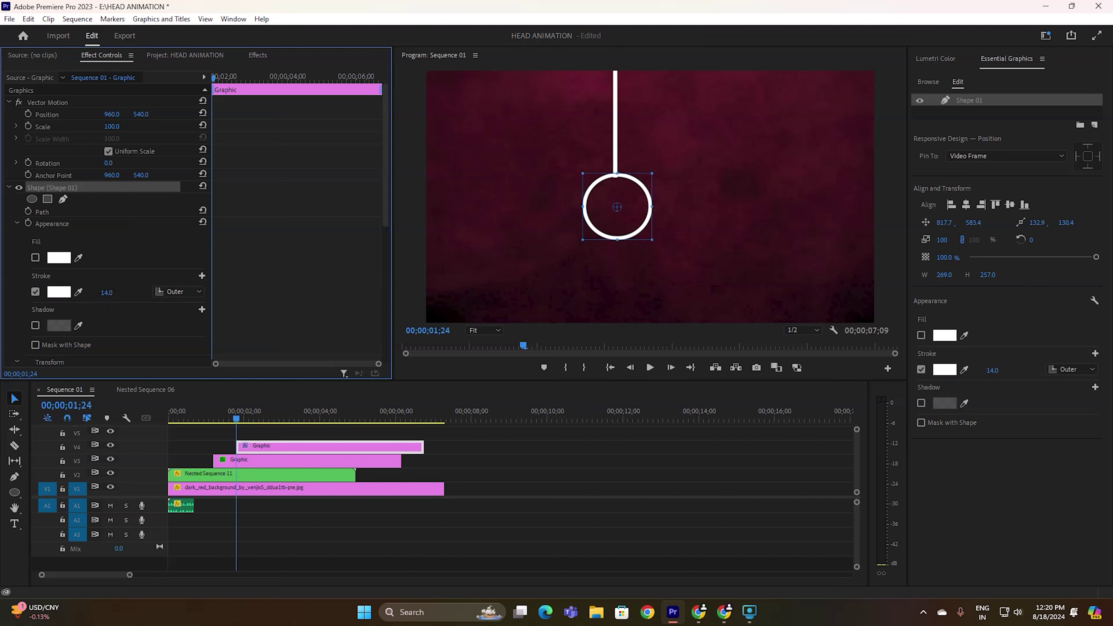
Step: Set the ring graphic's Vector Motion vertical position to 552 so it meets the end of the line
left_click(746, 214)
left_click(616, 177)
left_click_drag(141, 114, 146, 113)
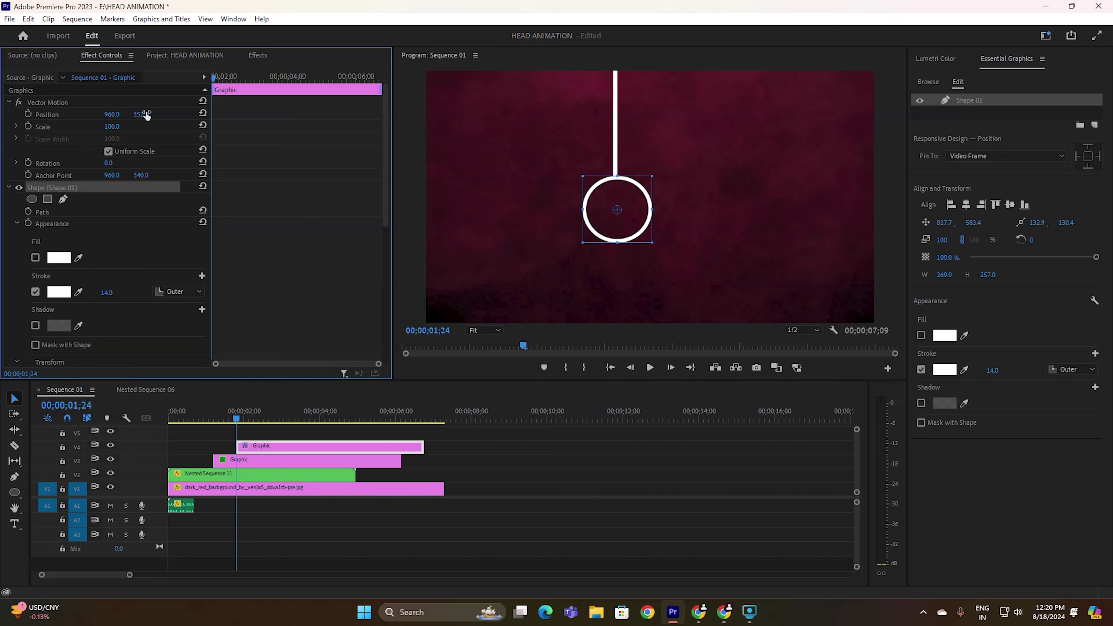
Step: Play back the sequence from the start to check how the ring appears after the line
left_click(227, 408)
key("Home")
key("space")
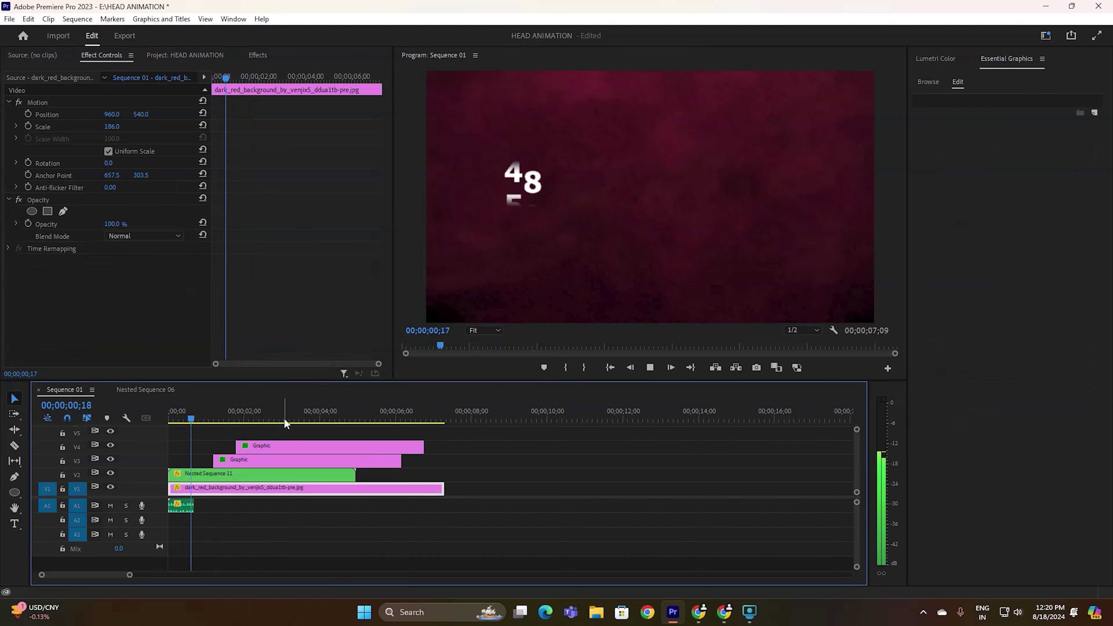
key("space")
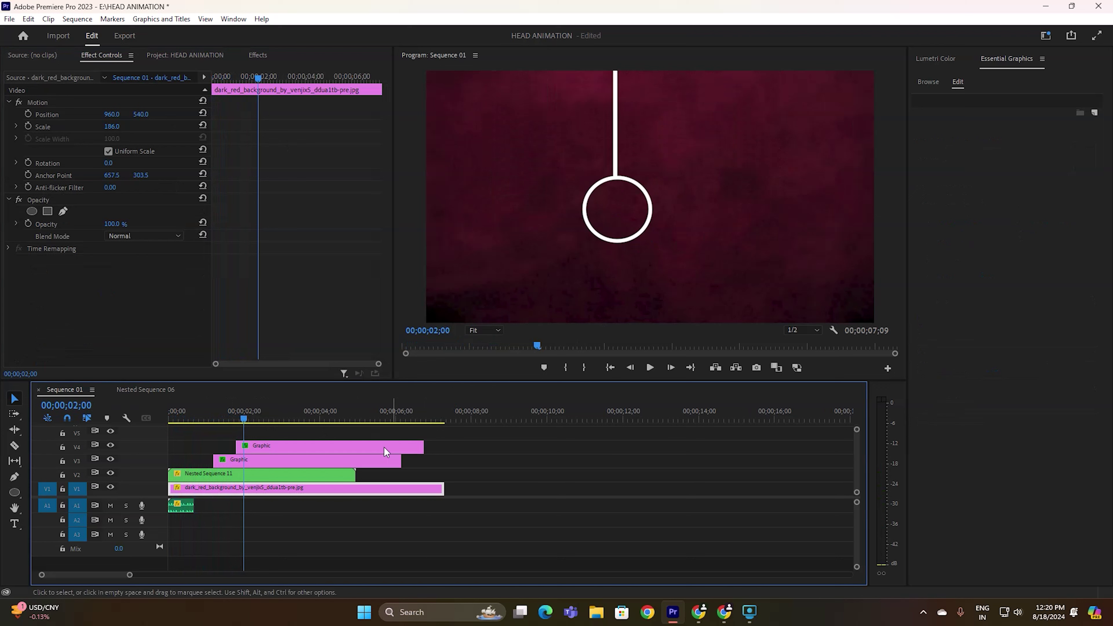
Step: Apply the Iris Round video transition to the start of the ring graphic on track V4
left_click(260, 449)
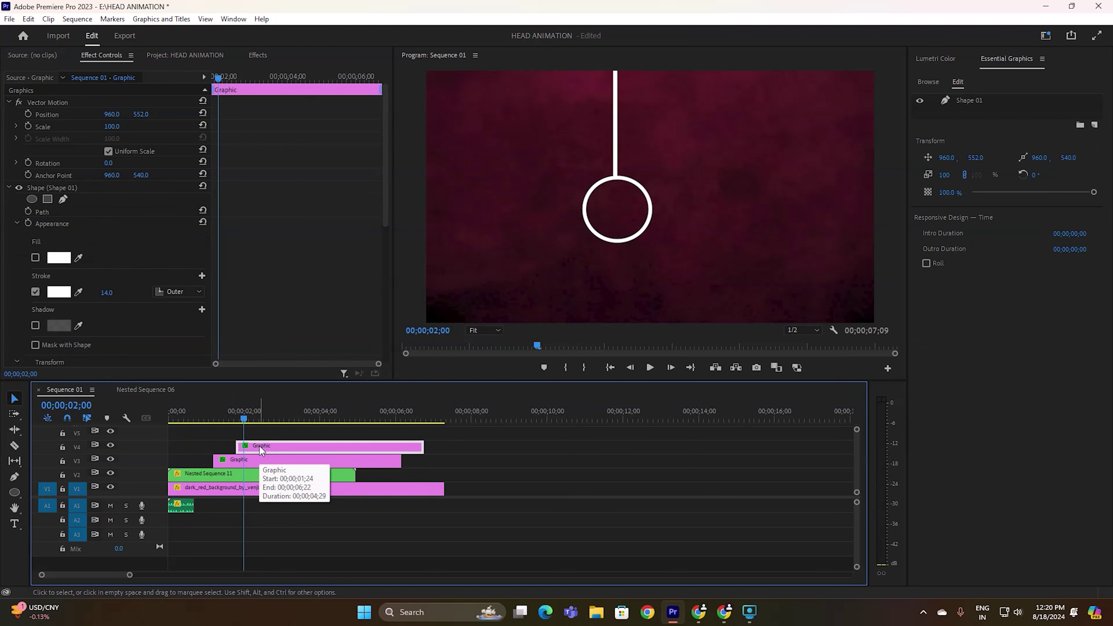
left_click(257, 56)
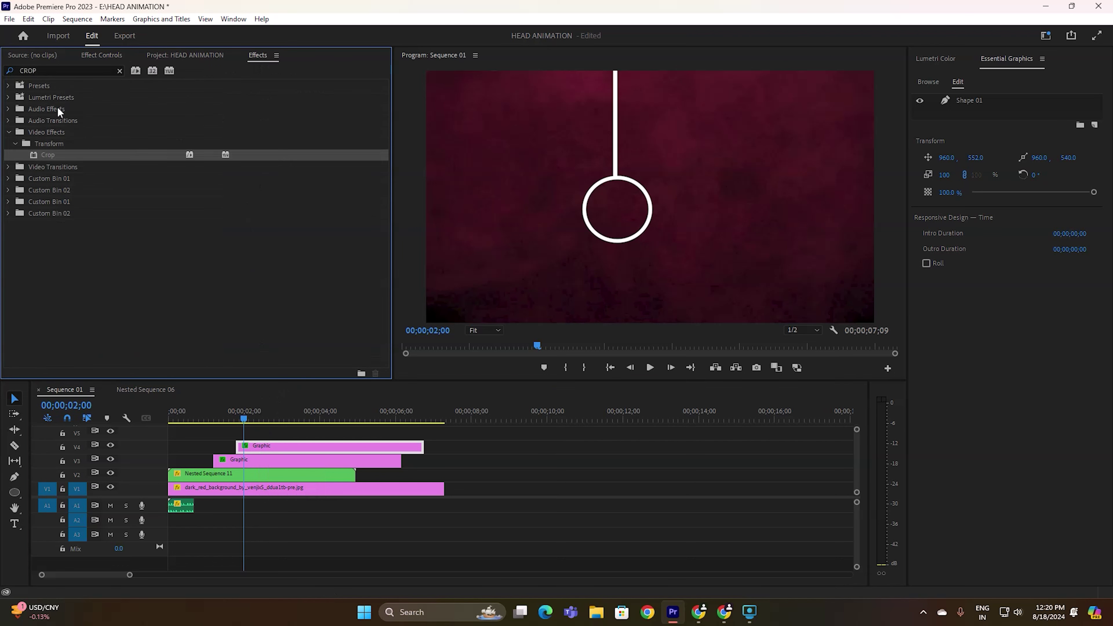
left_click(120, 73)
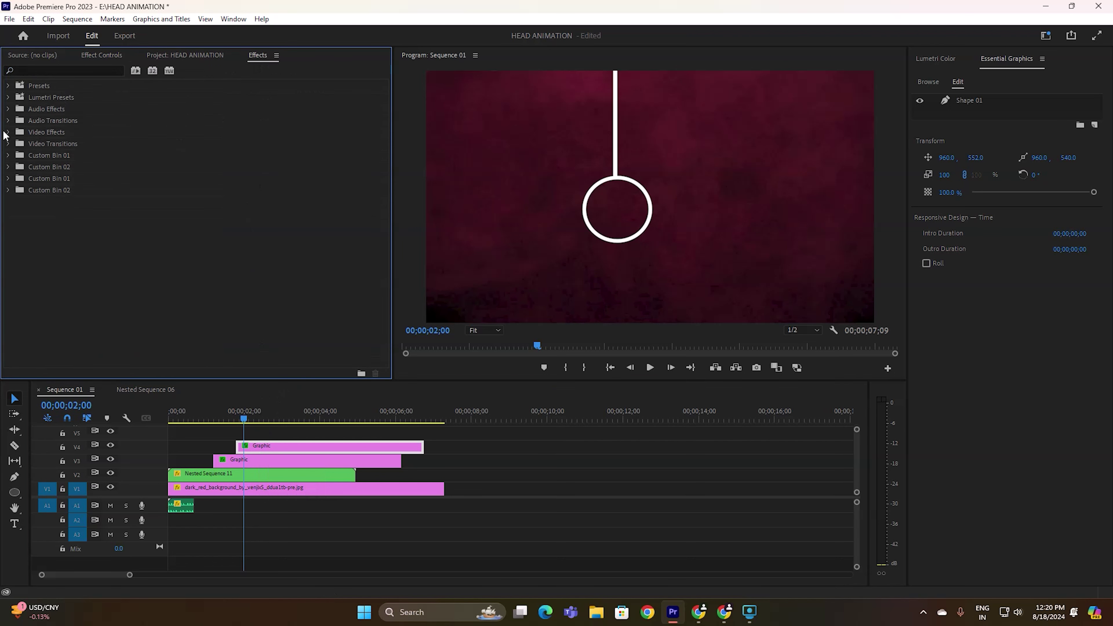
left_click(10, 146)
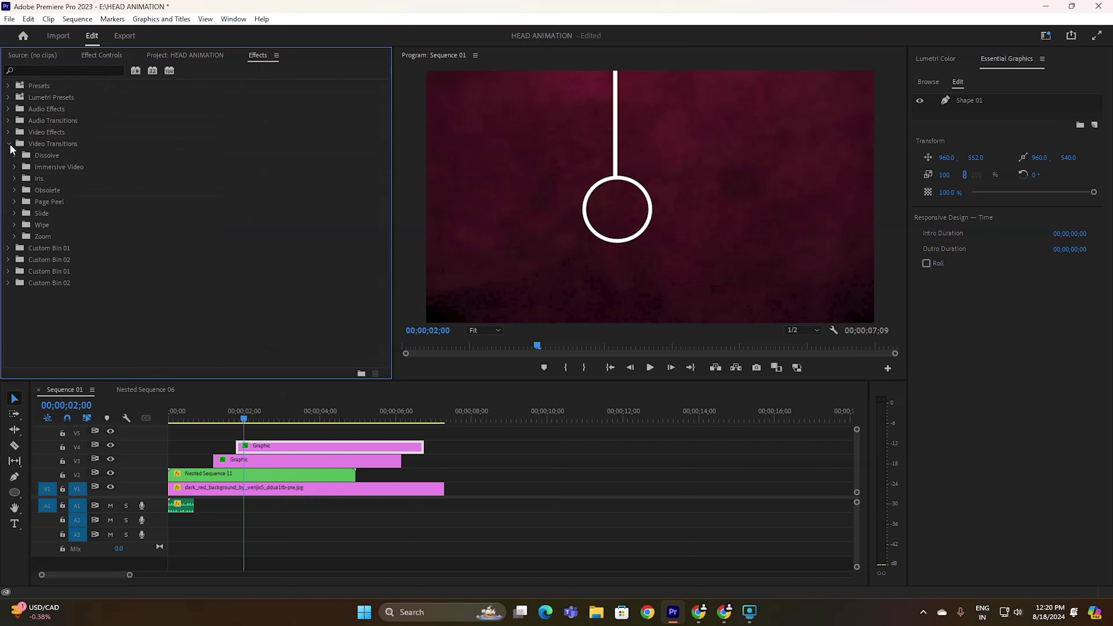
left_click(15, 179)
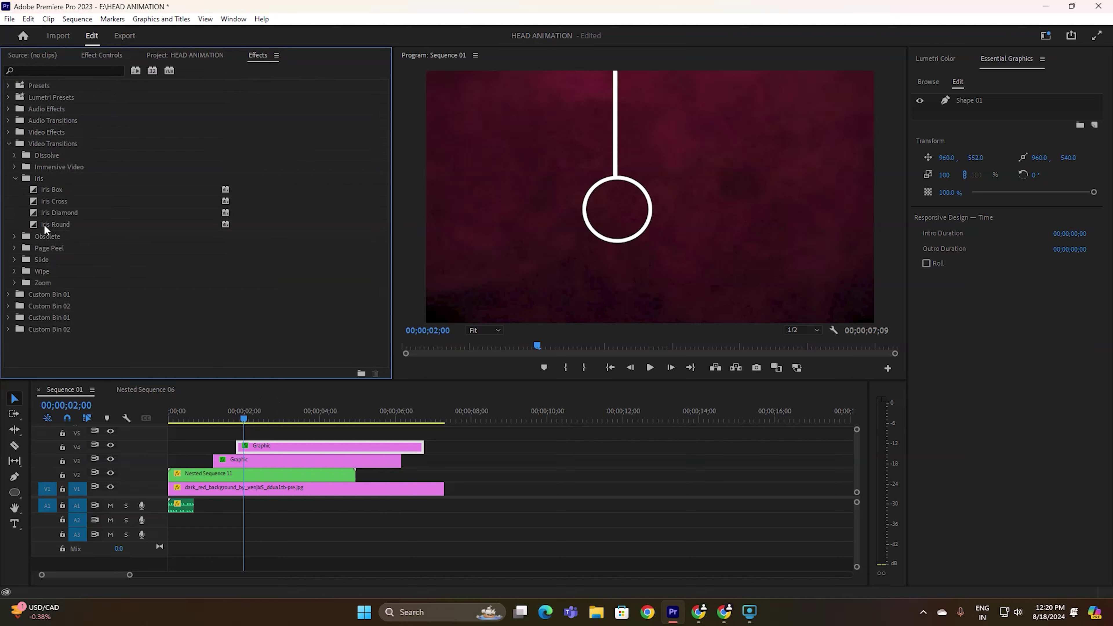
left_click_drag(54, 227, 265, 451)
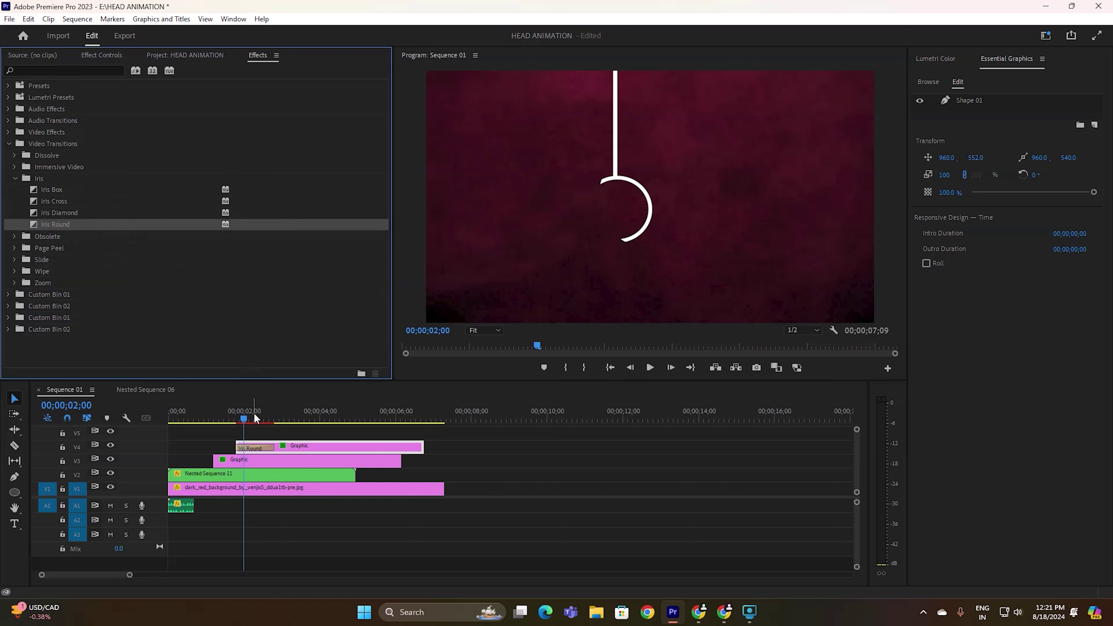
Step: Play and scrub through the Iris Round transition to check where the ring's reveal begins
left_click(230, 414)
key("space")
key("space")
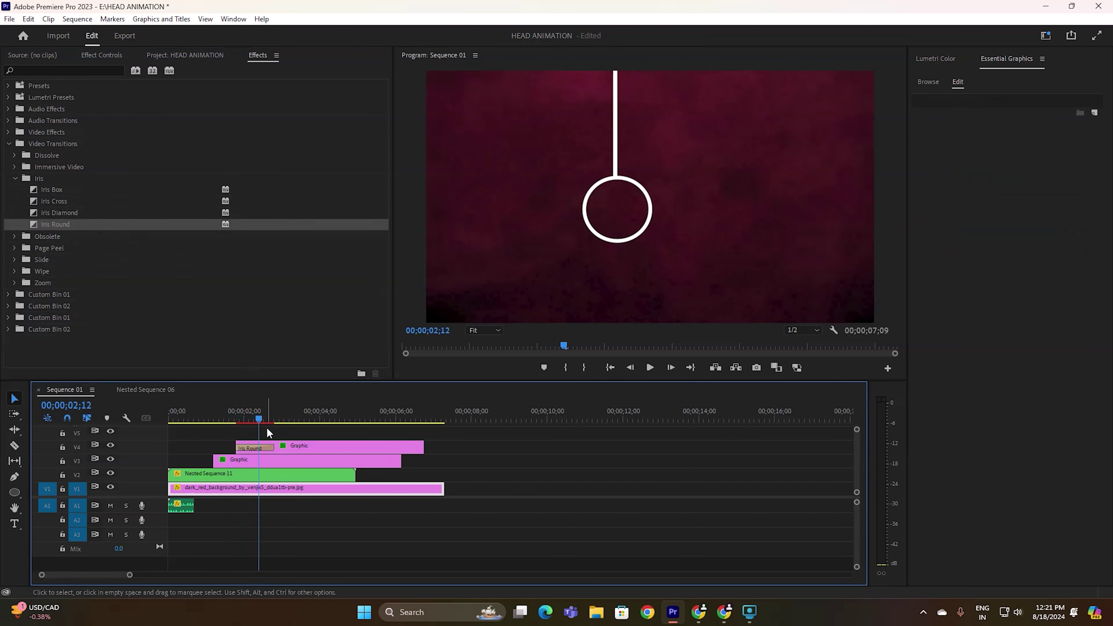
left_click_drag(262, 421, 245, 422)
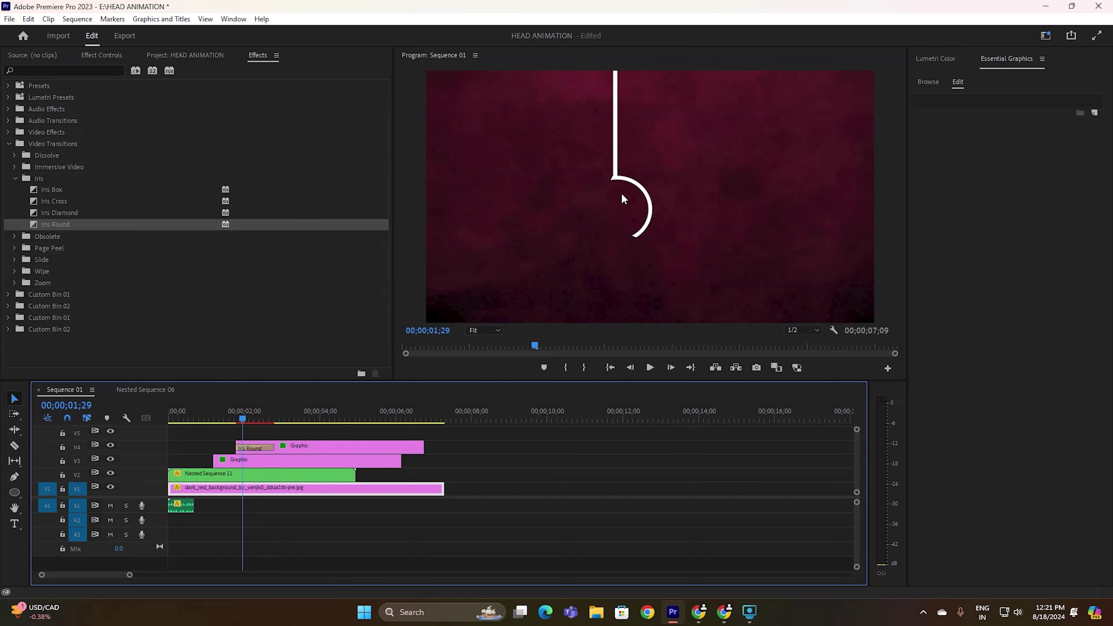
Step: Move the Iris Round transition's centre point up to where the line meets the ring
left_click(262, 447)
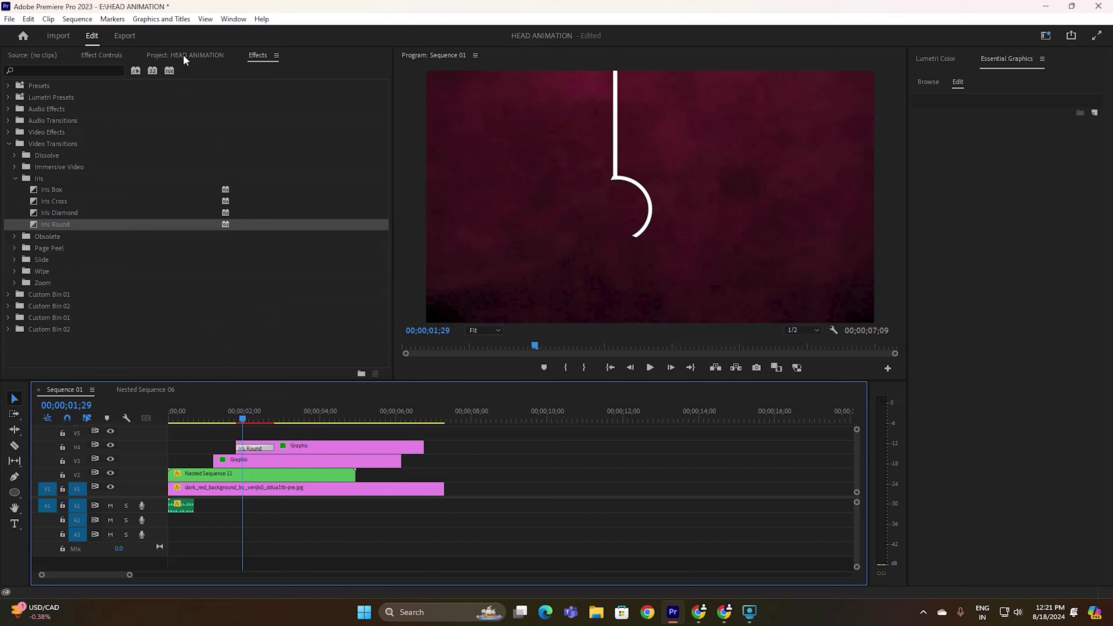
left_click(96, 55)
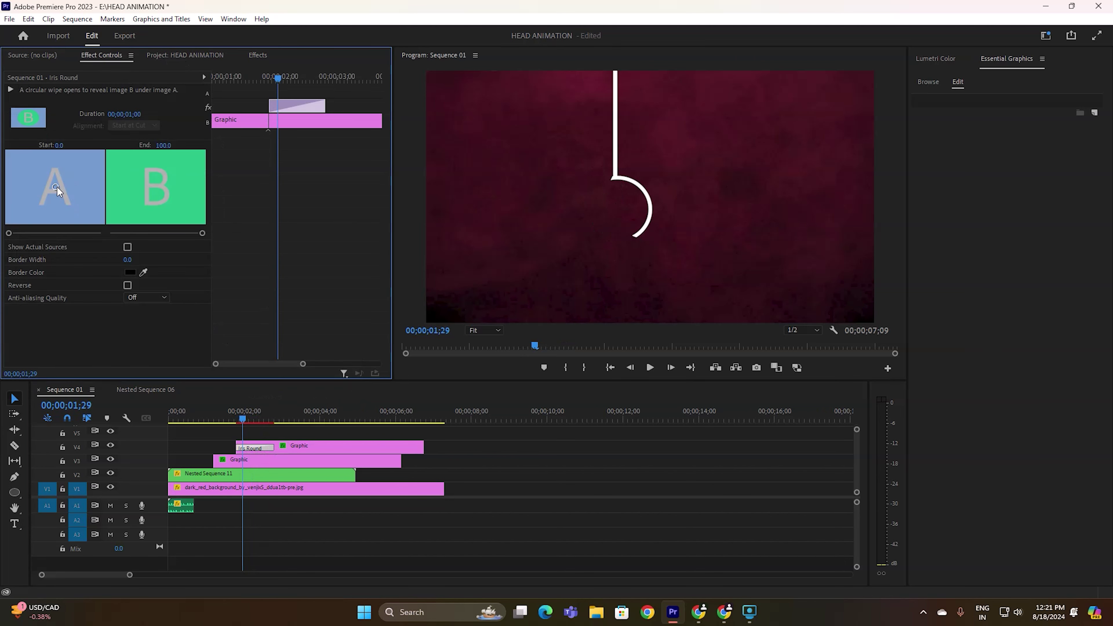
left_click_drag(53, 173, 47, 172)
Step: Play back the ring's reveal from 00;00;01;05 and again from the sequence start, checking the transition's centre point in between
left_click_drag(240, 419, 215, 424)
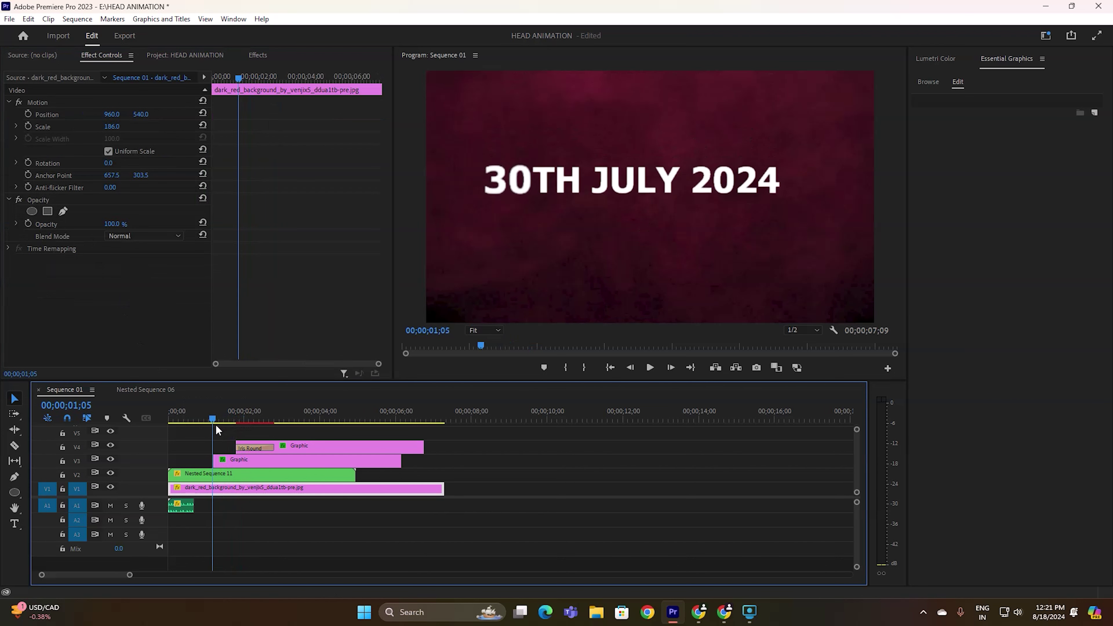
key("space")
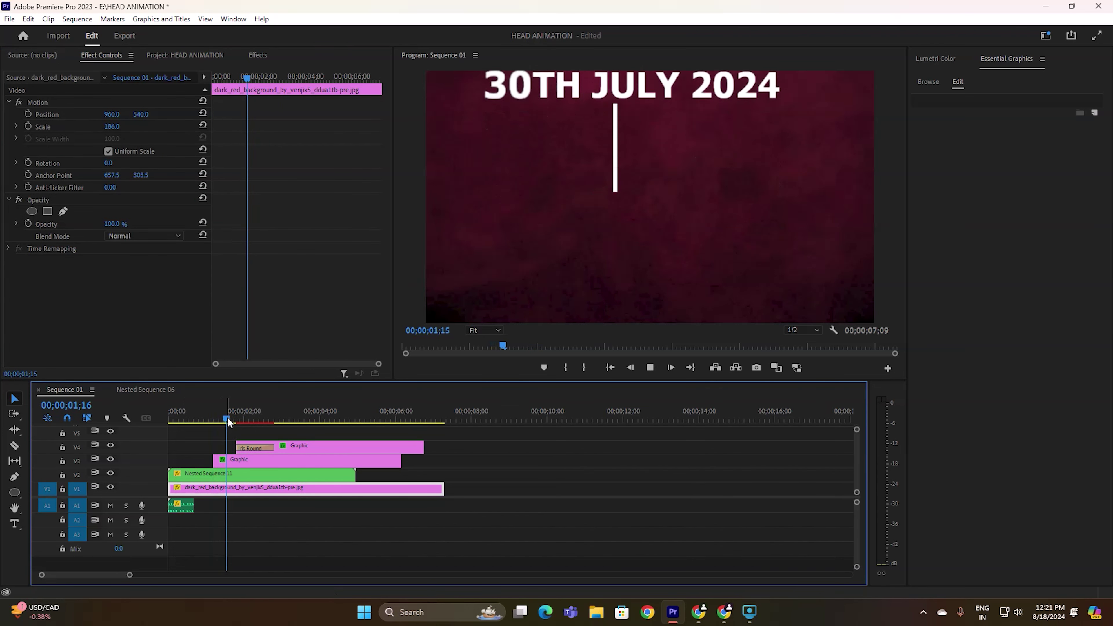
key("space")
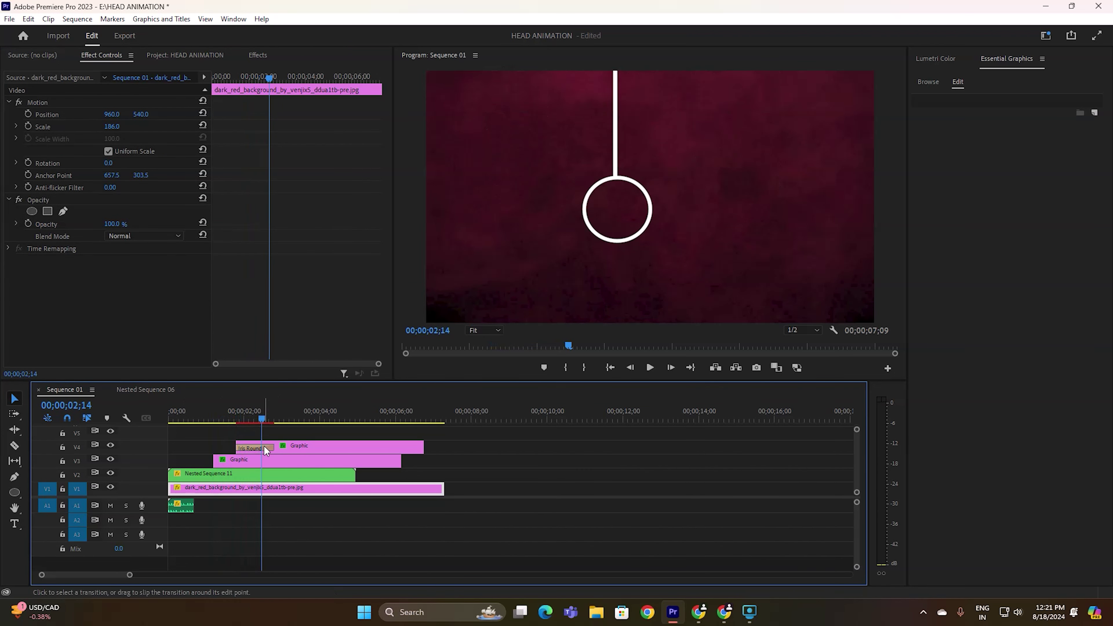
left_click(255, 447)
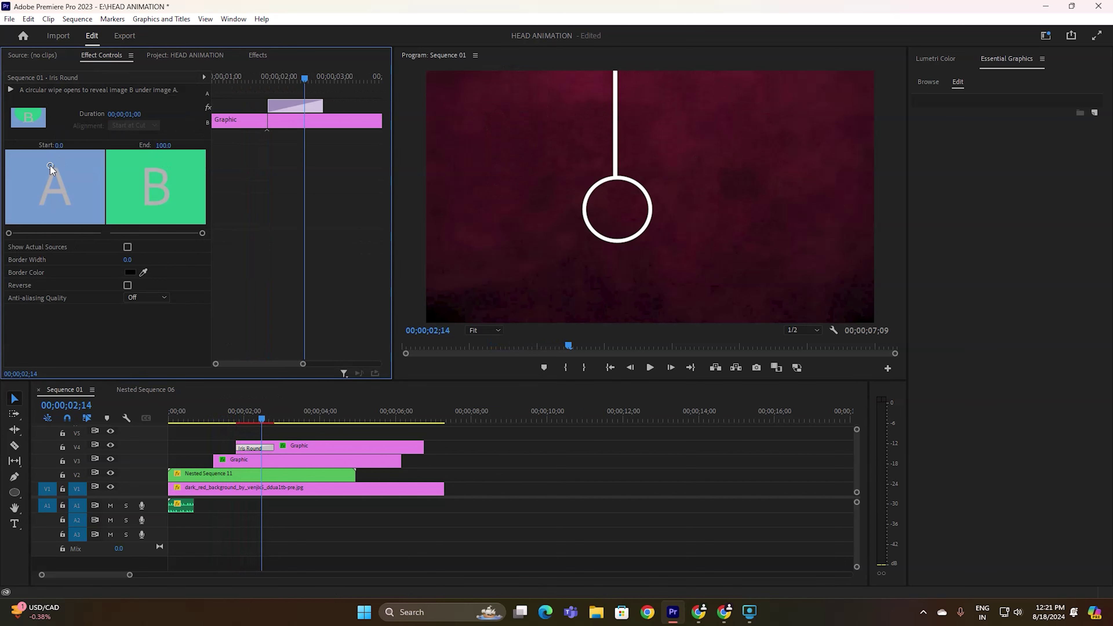
left_click_drag(261, 420, 160, 421)
key("space")
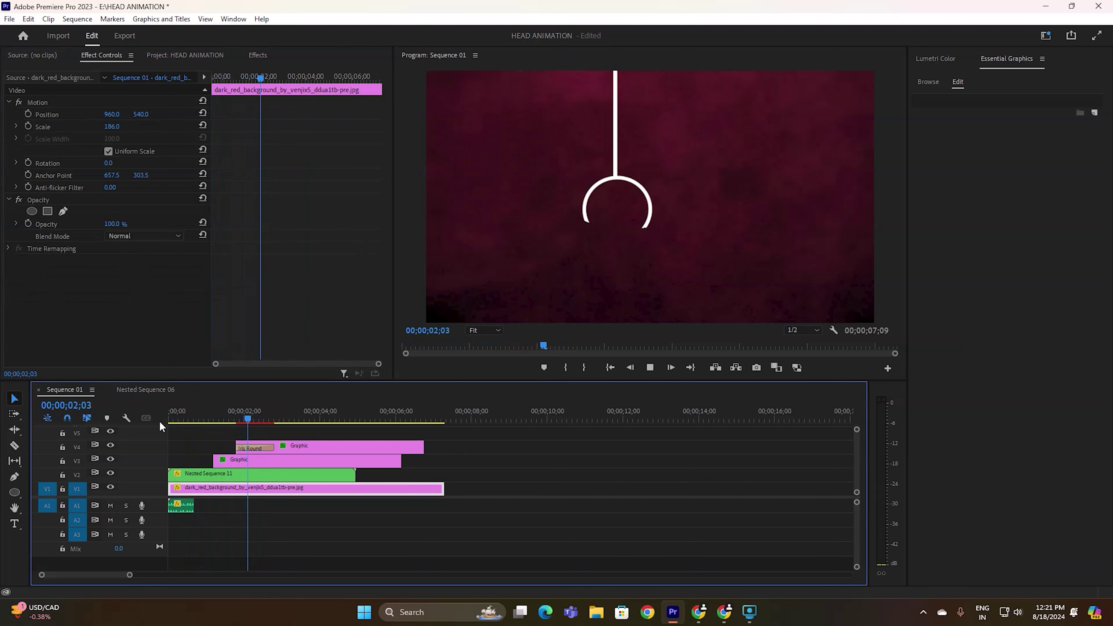
key("space")
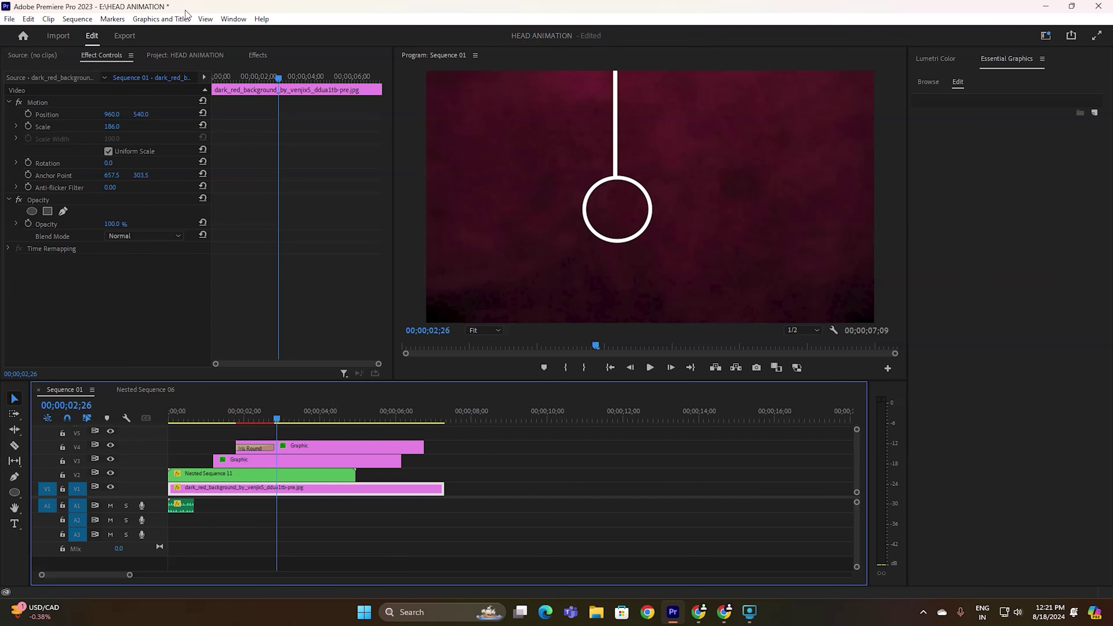
Step: Enlarge the timeline, place the short-whoosh sound on track A2 and trim its beginning to a little past 00;00;10;00
left_click_drag(493, 379, 491, 328)
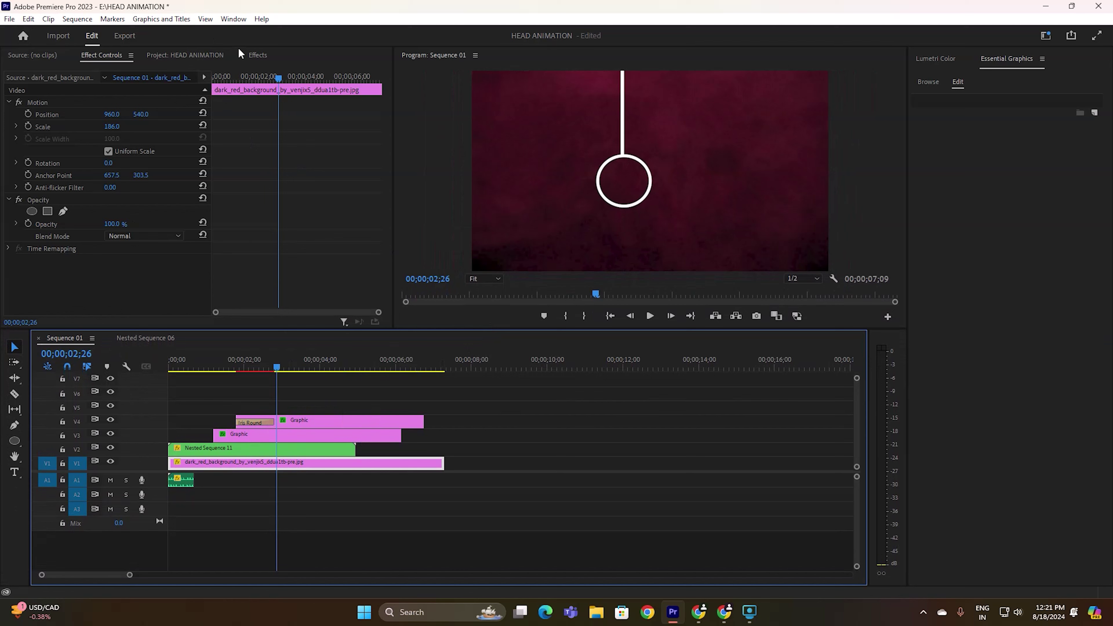
left_click(257, 56)
left_click(175, 56)
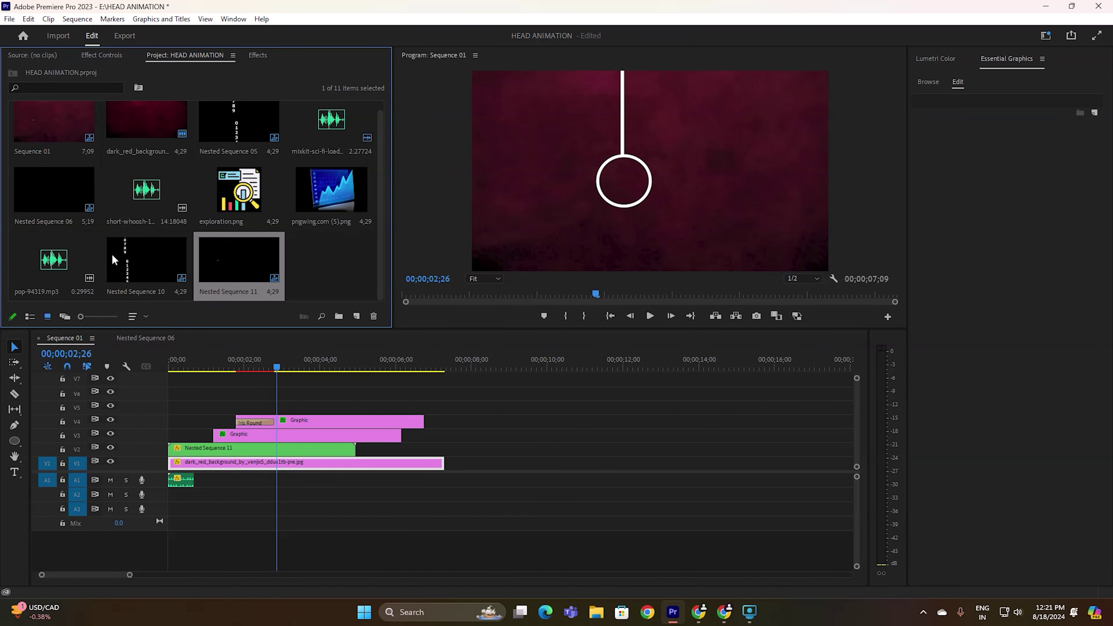
left_click_drag(131, 198, 192, 497)
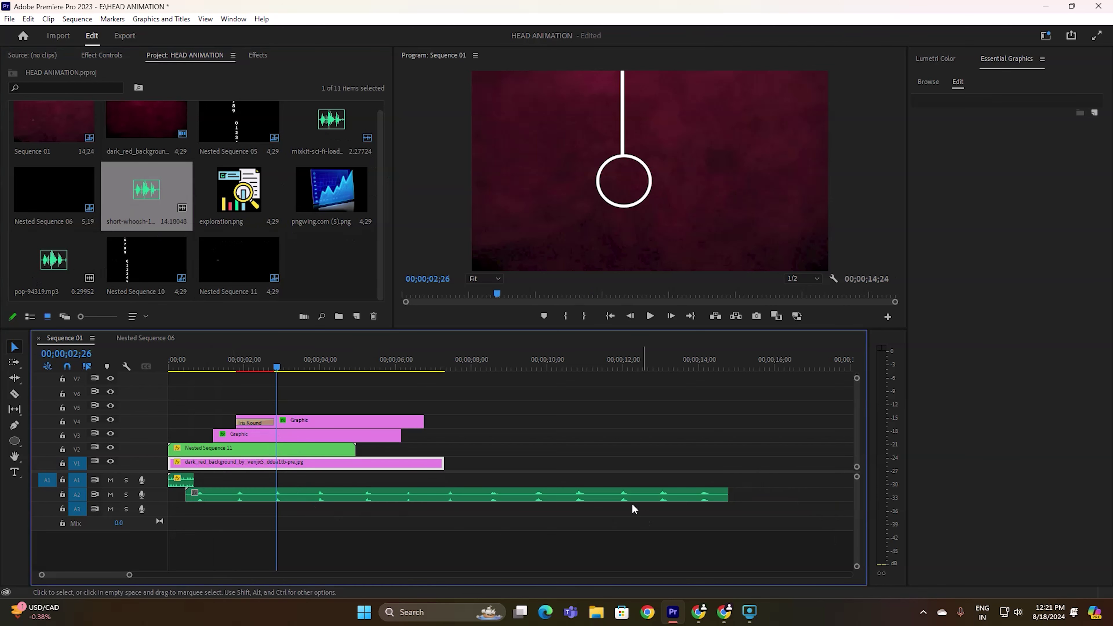
left_click_drag(182, 497, 570, 504)
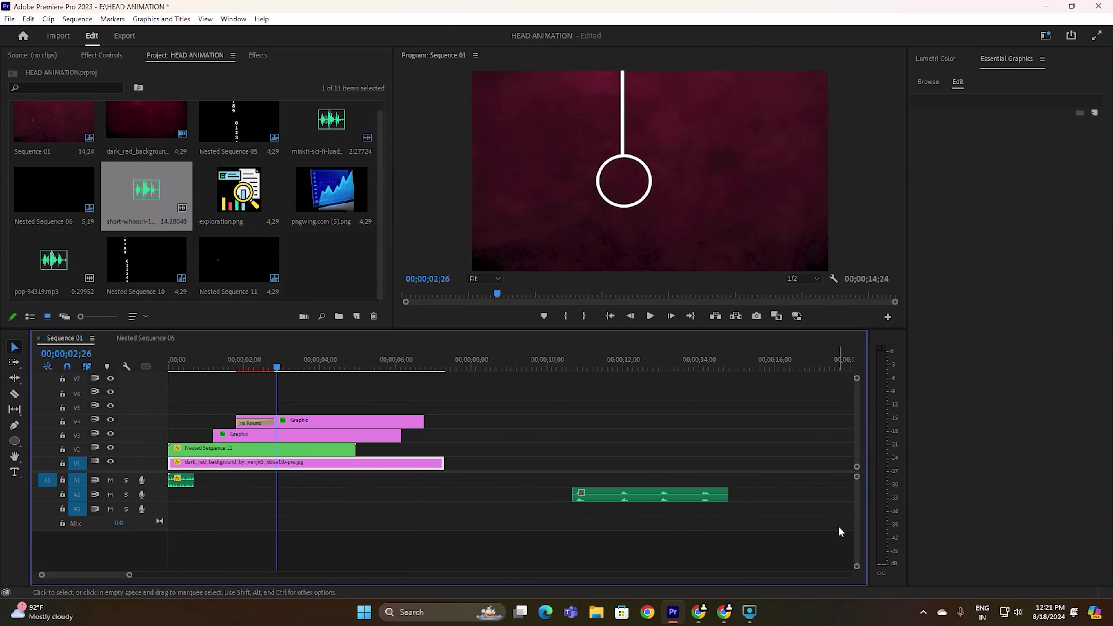
Step: Shorten the short-whoosh clip to one brief whoosh on A2 ending at about 00;00;01;11, playing the sequence to check its timing
left_click_drag(726, 495, 206, 495)
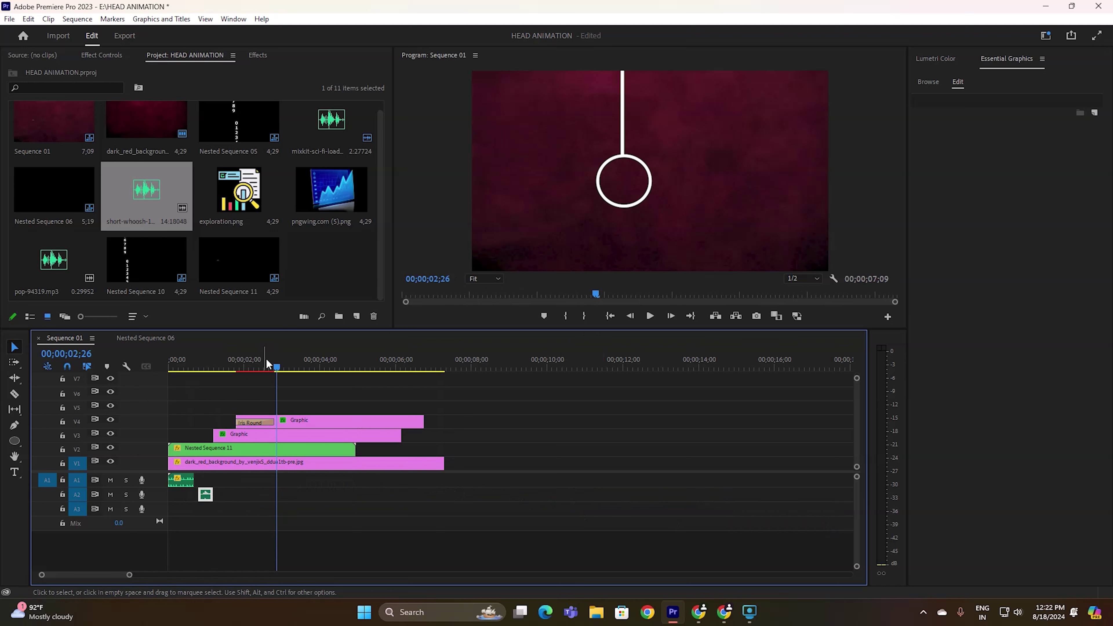
key("Home")
key("space")
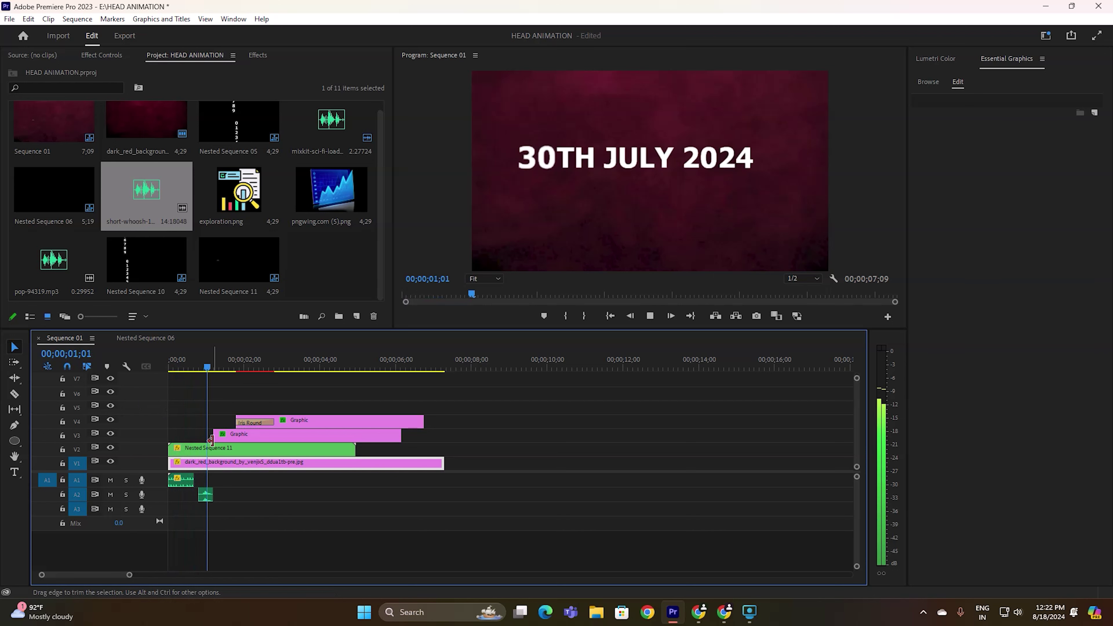
left_click(238, 359)
left_click_drag(238, 359, 221, 365)
left_click_drag(208, 496, 215, 501)
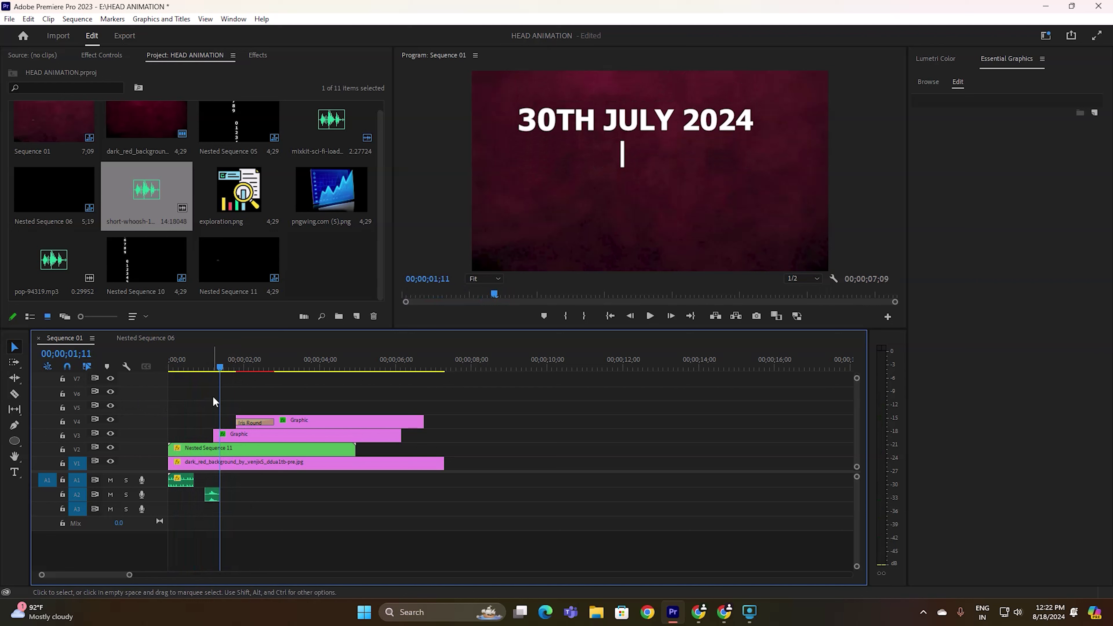
key("Home")
key("space")
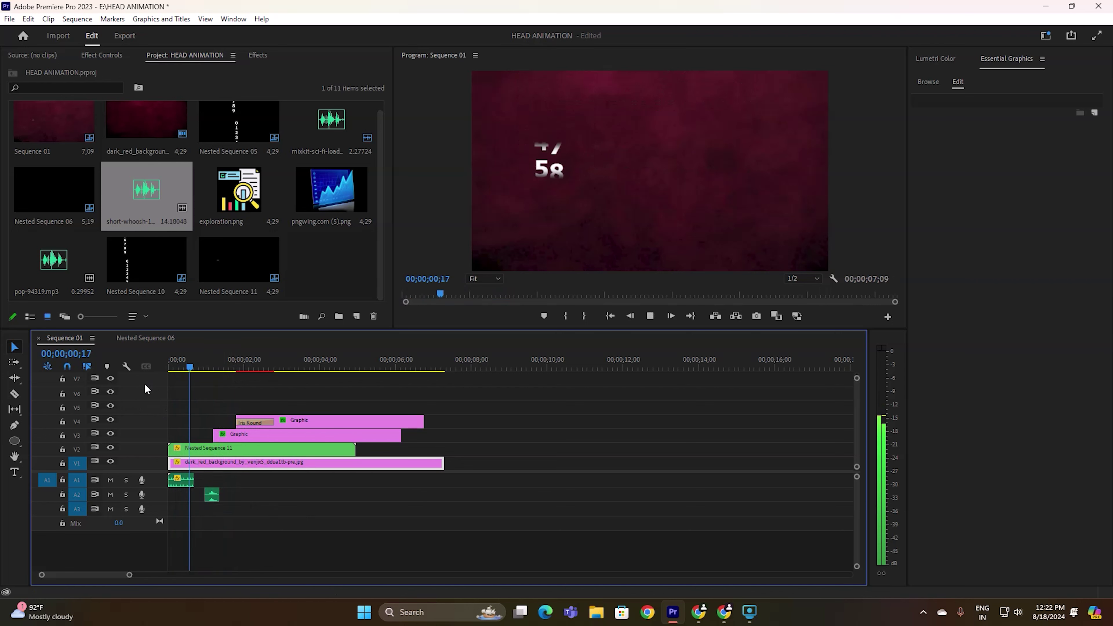
key("space")
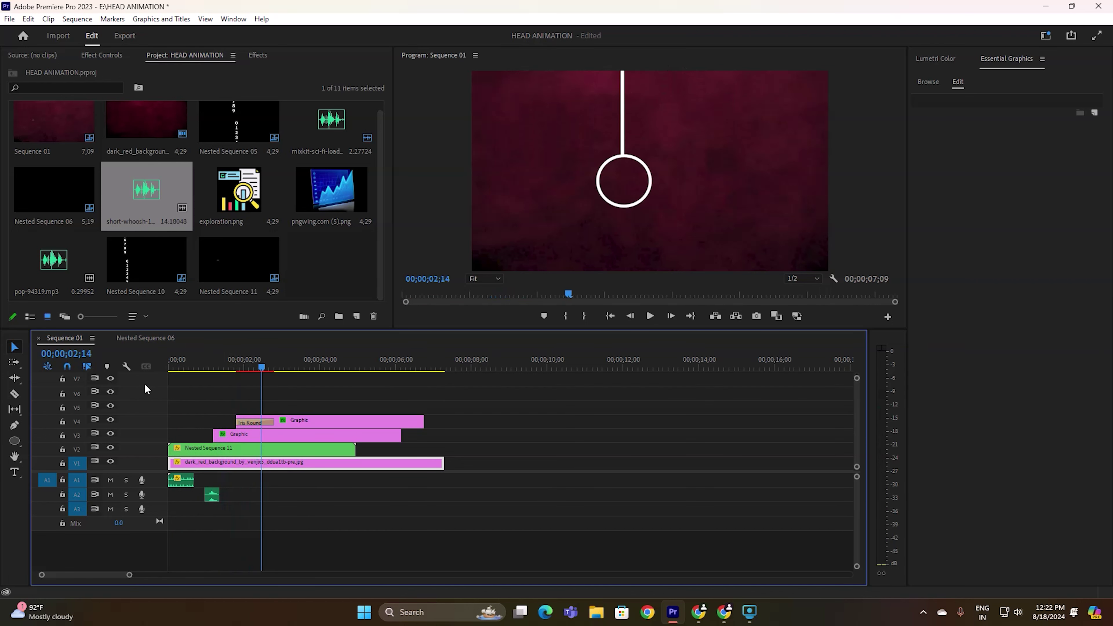
Step: Place exploration.png on track V5 at 00;00;02;13 and trim its end to match the ring graphic's end
left_click_drag(259, 360, 261, 360)
left_click_drag(244, 196, 261, 408)
left_click_drag(447, 408, 423, 408)
left_click(325, 412)
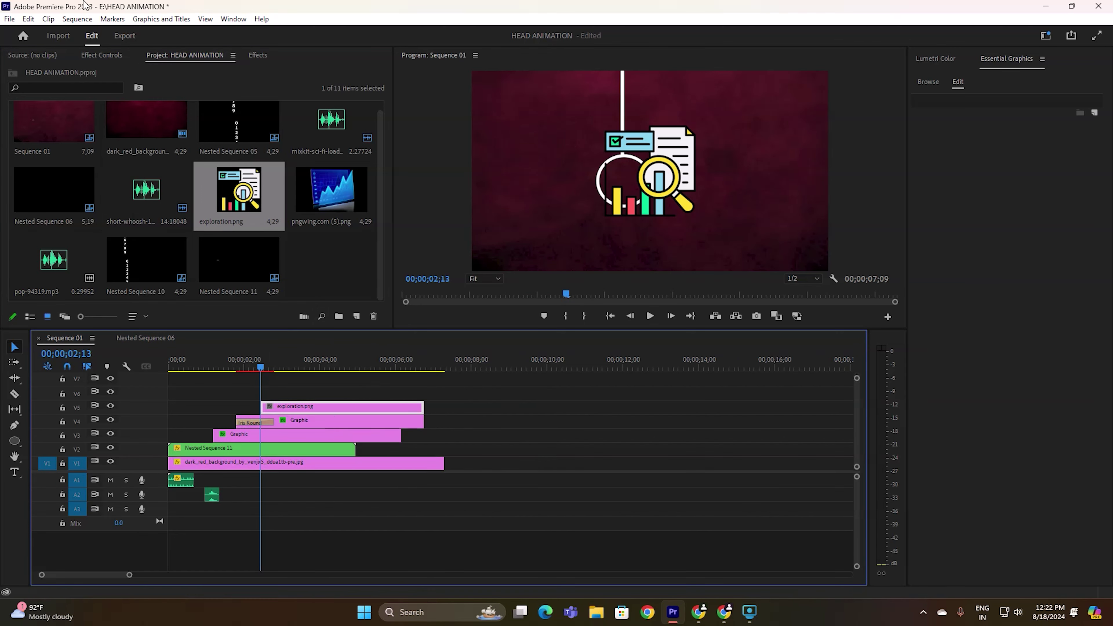
Step: Scale exploration.png to 28 and position it at 817, 592 inside the ring, playing back its appearance
left_click(102, 55)
mouse_move(116, 127)
left_mouse_down()
mouse_move(90, 126)
mouse_move(140, 117)
mouse_move(110, 127)
left_mouse_up()
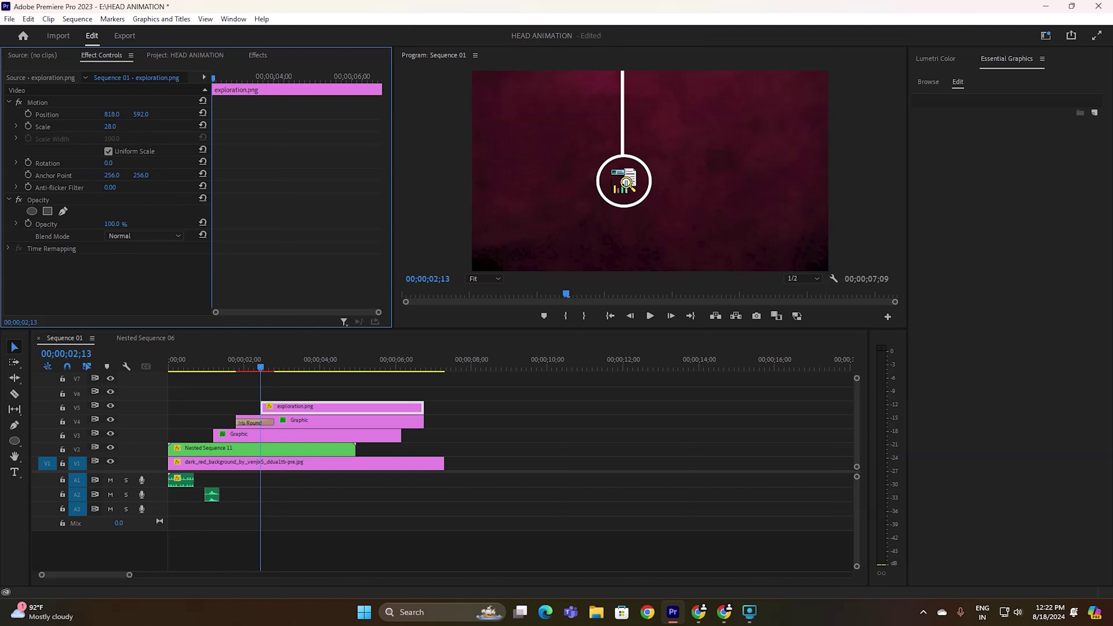
left_click_drag(259, 362, 146, 383)
key("space")
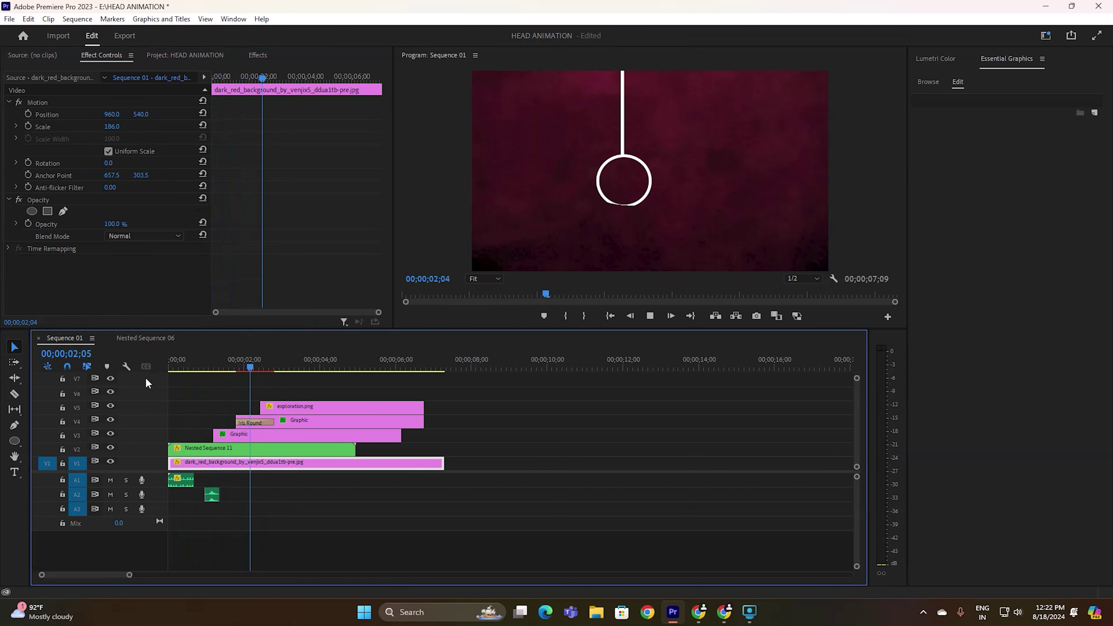
key("space")
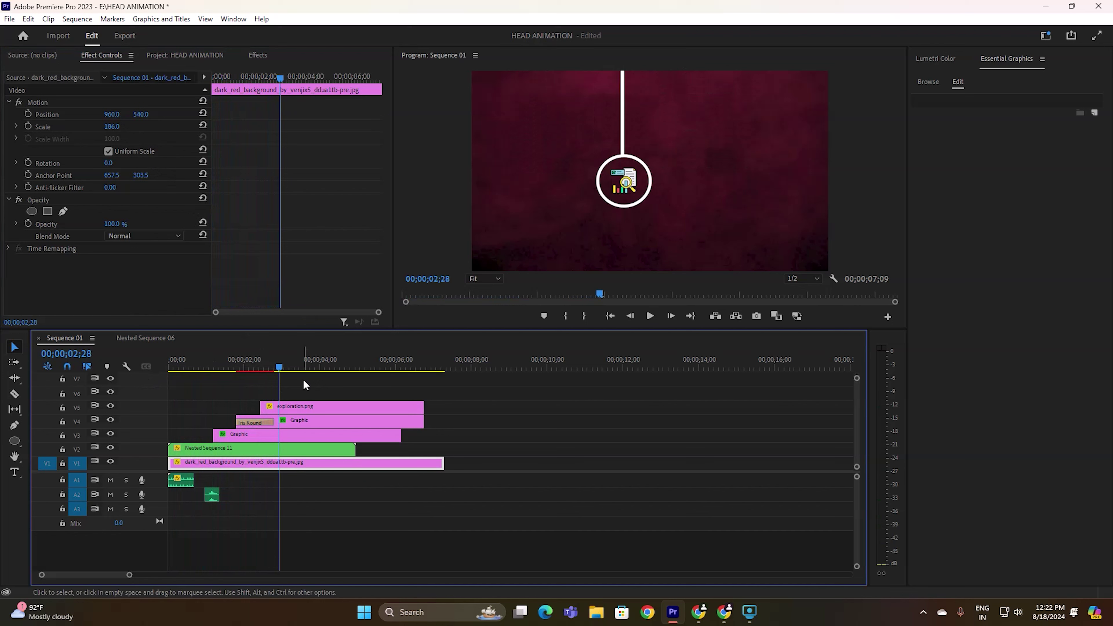
Step: Nest the exploration.png, ring and line clips together as Nested Sequence 12
left_click(301, 411)
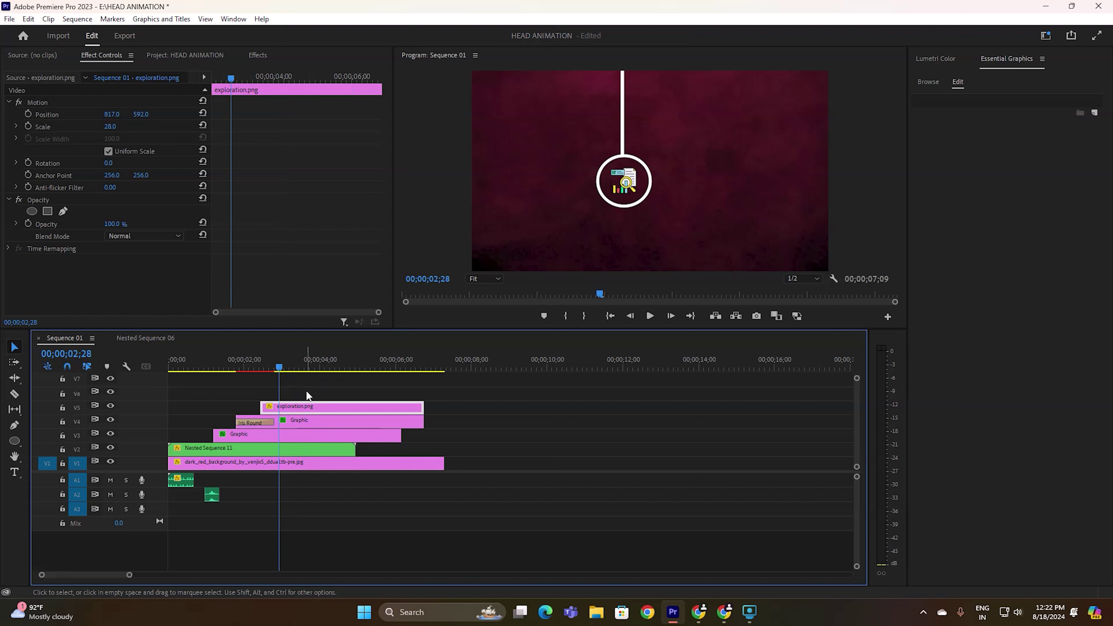
left_click_drag(299, 384, 345, 433)
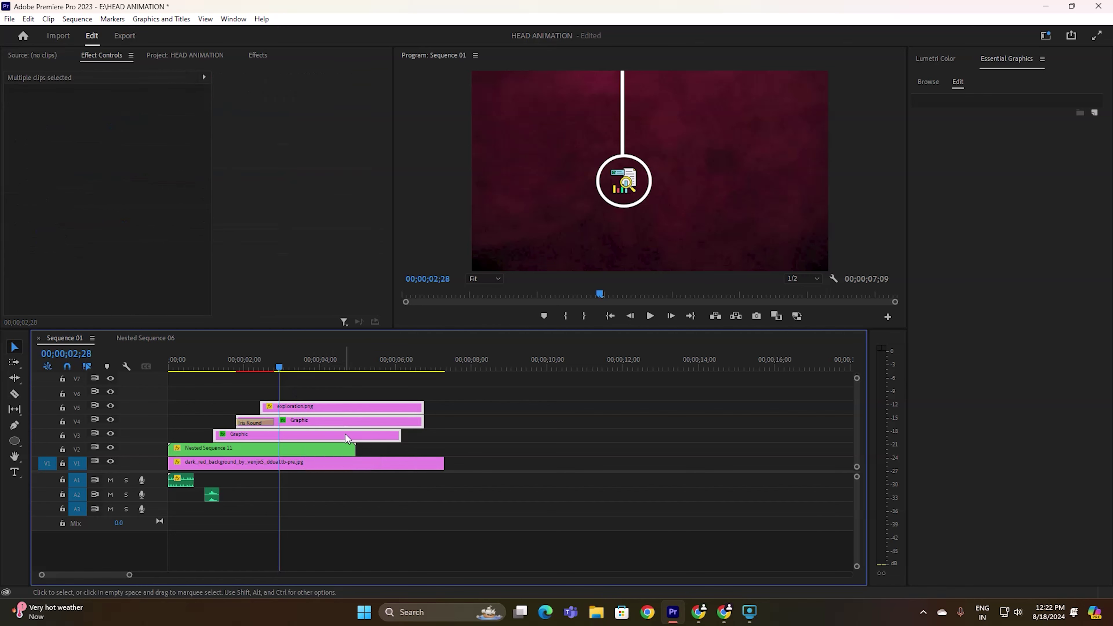
right_click(346, 430)
left_click(377, 322)
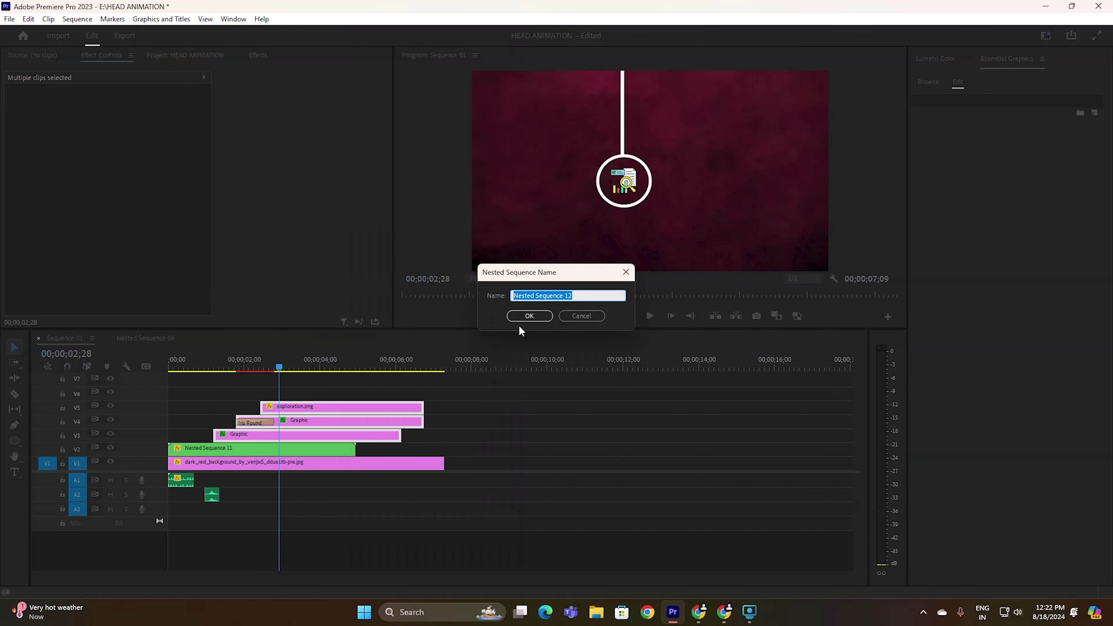
left_click(521, 316)
Step: Keyframe the new nest's position and scale at 00;00;02;28, and raise its vertical position to about -197 at 00;00;03;16
left_click(326, 431)
left_click(28, 115)
left_click(29, 126)
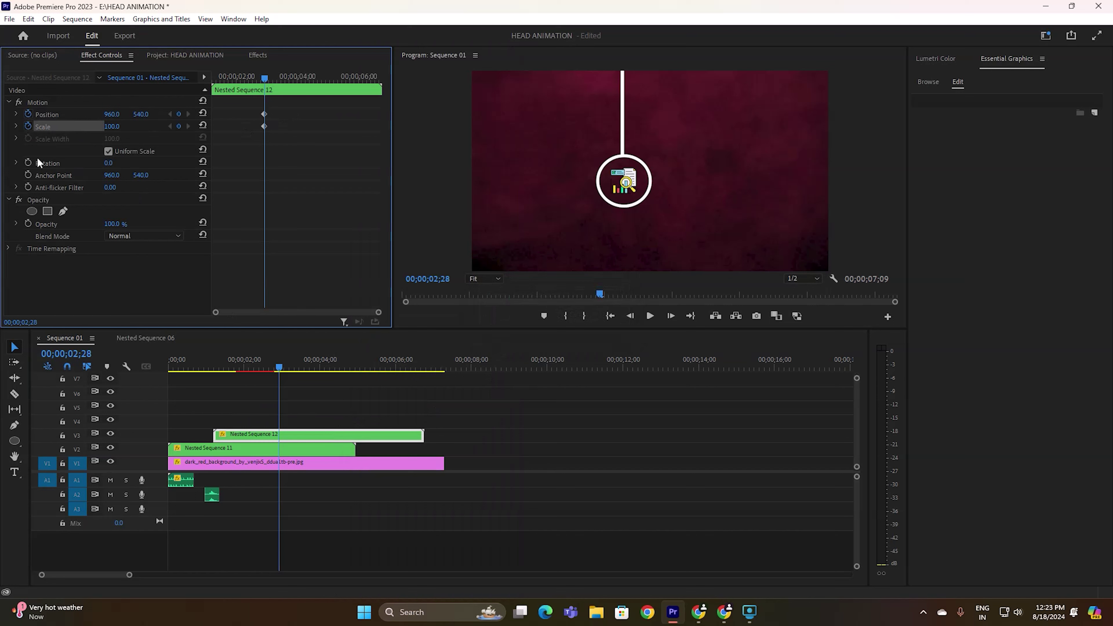
left_click_drag(271, 80, 283, 78)
left_click_drag(149, 114, 44, 115)
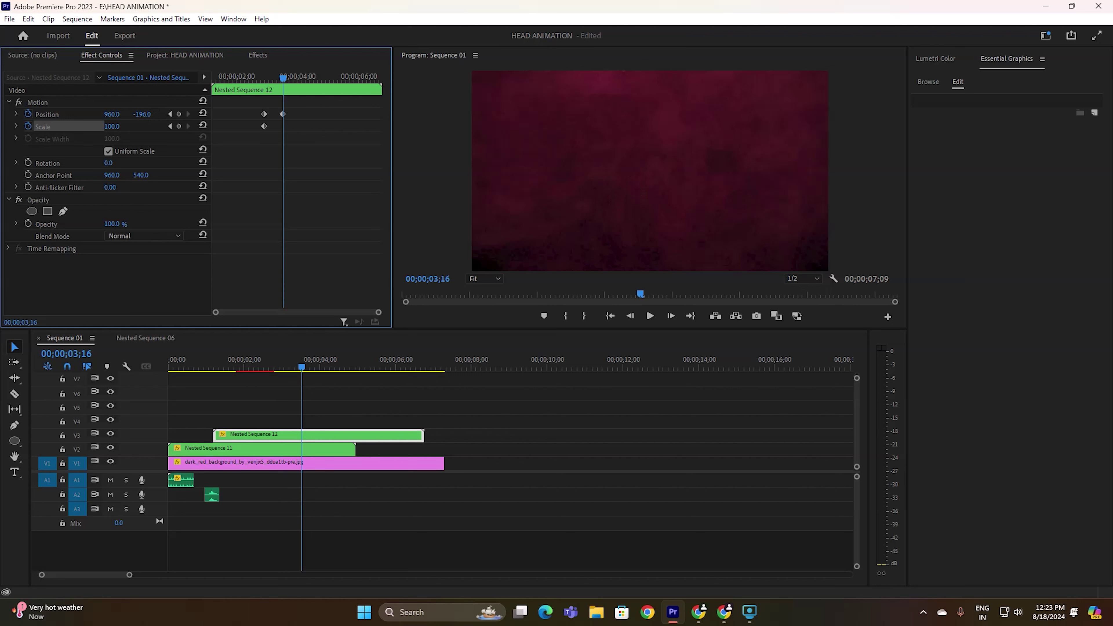
Step: Play the sequence, including once from its start, to check the nested icon's upward exit
key("space")
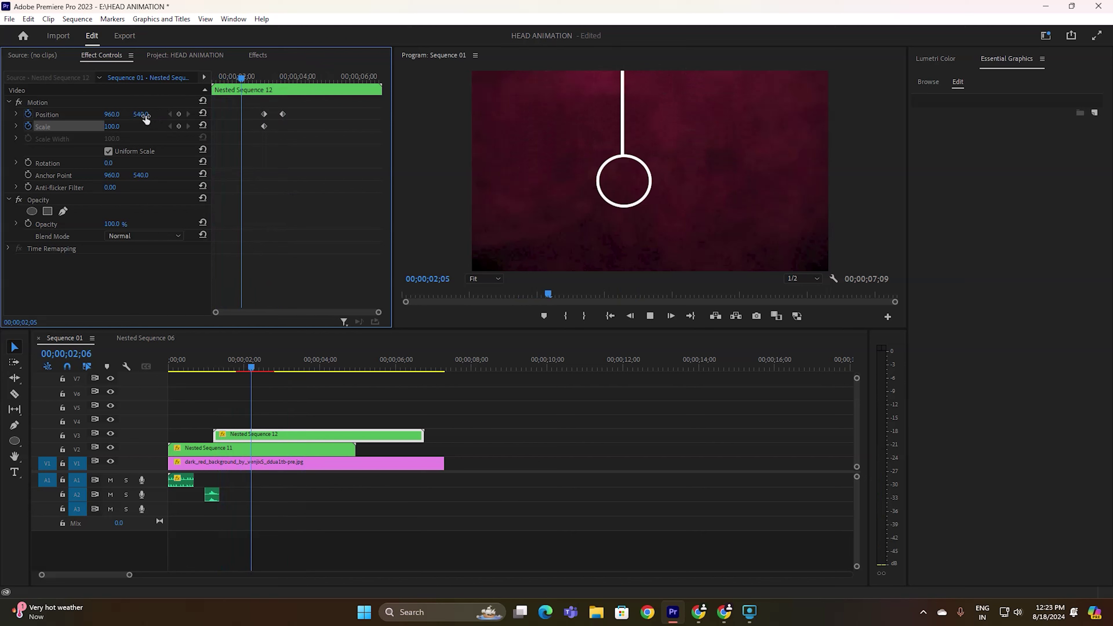
key("space")
left_click(194, 385)
key("Home")
key("space")
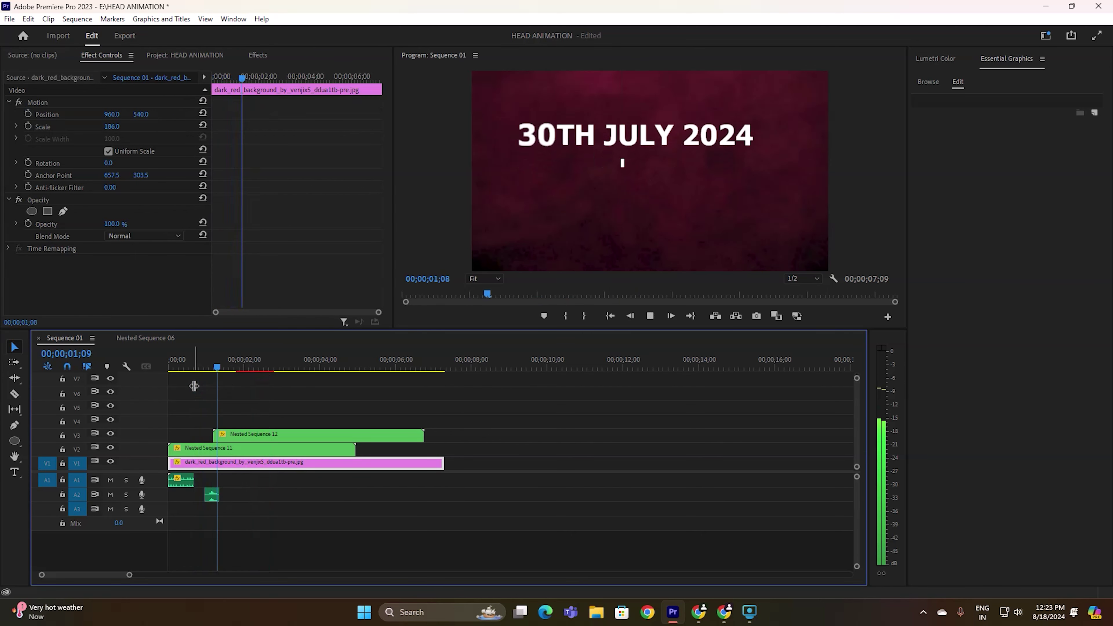
key("space")
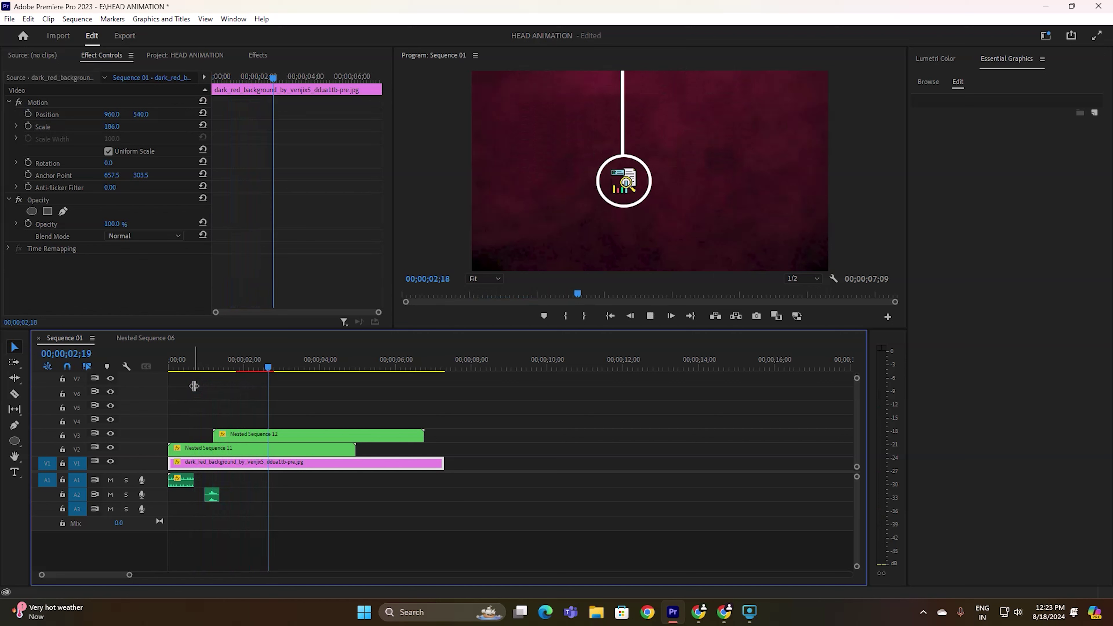
key("space")
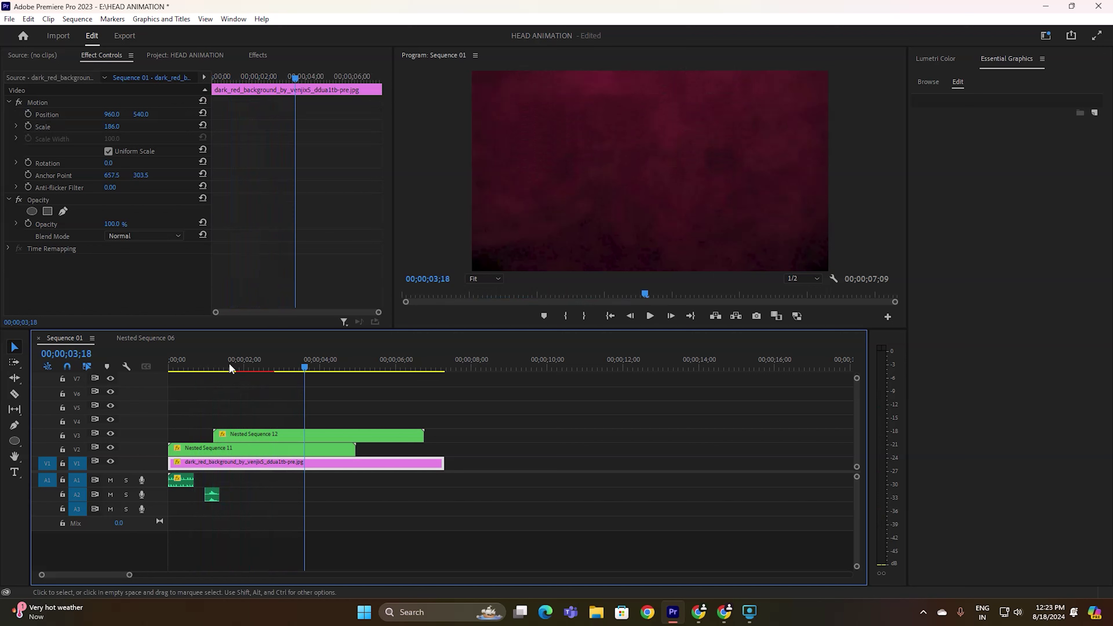
Step: At 00;00;02;28, draw a white filled rectangle about 15 wide and 727 tall along the line, from the frame's top edge to the ring's bottom
left_click_drag(299, 360, 273, 376)
left_click(305, 435)
left_click_drag(260, 77, 265, 78)
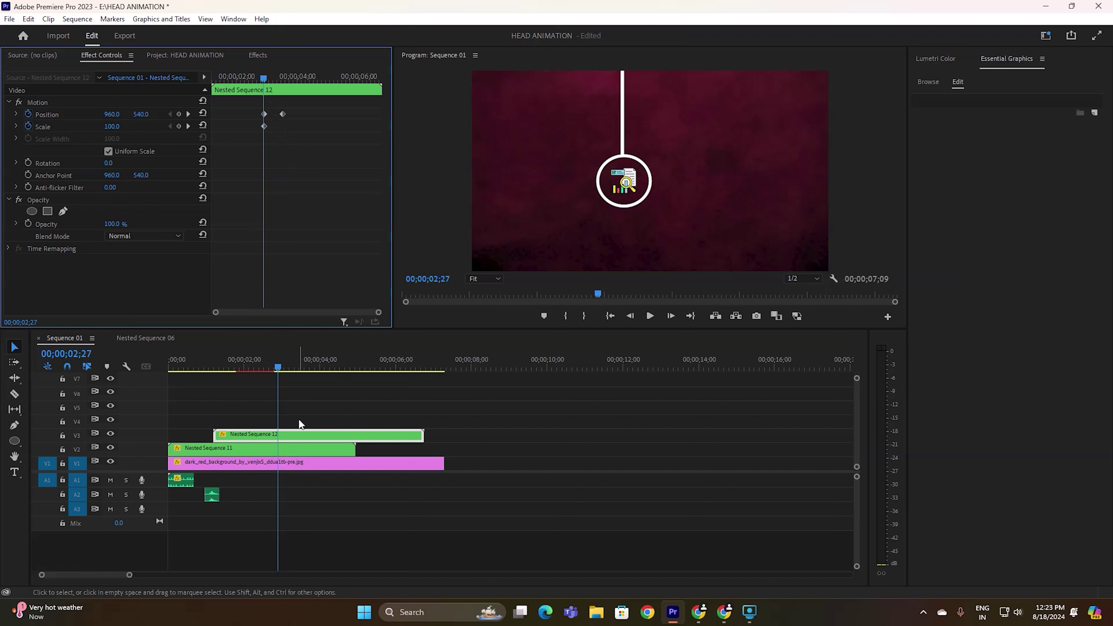
key("Right")
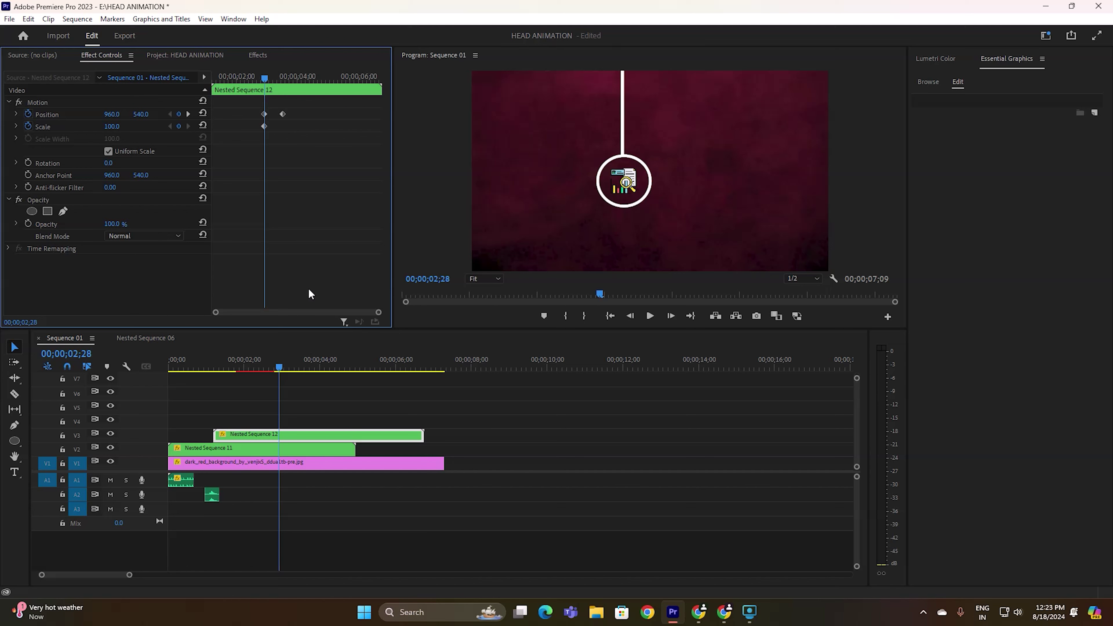
left_click(15, 441)
left_click(66, 439)
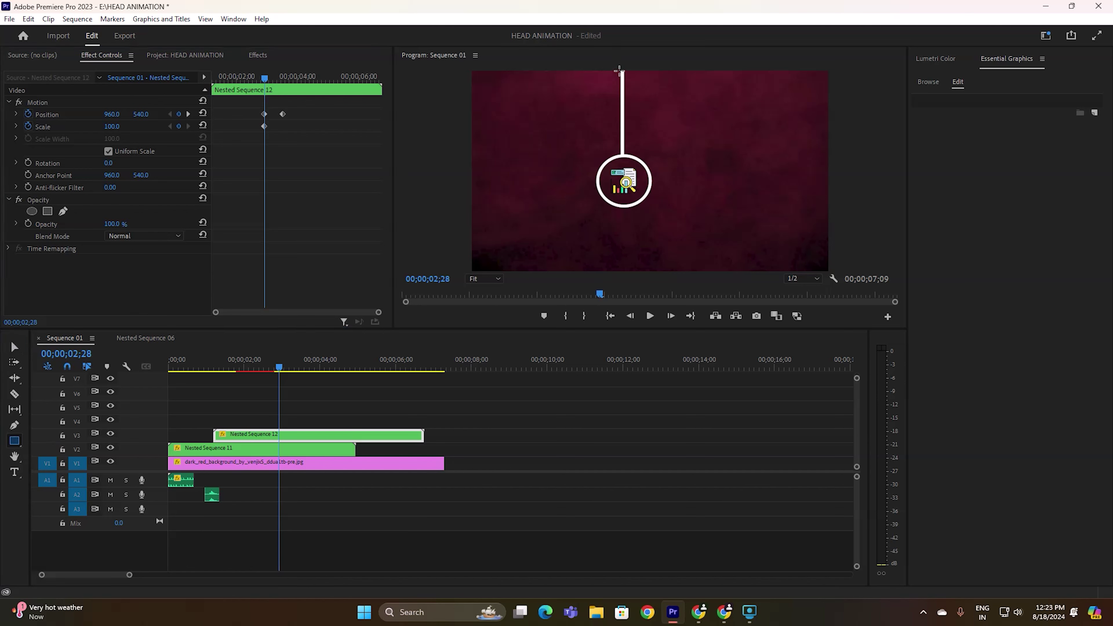
left_click_drag(621, 69, 636, 85)
left_click_drag(623, 142, 624, 205)
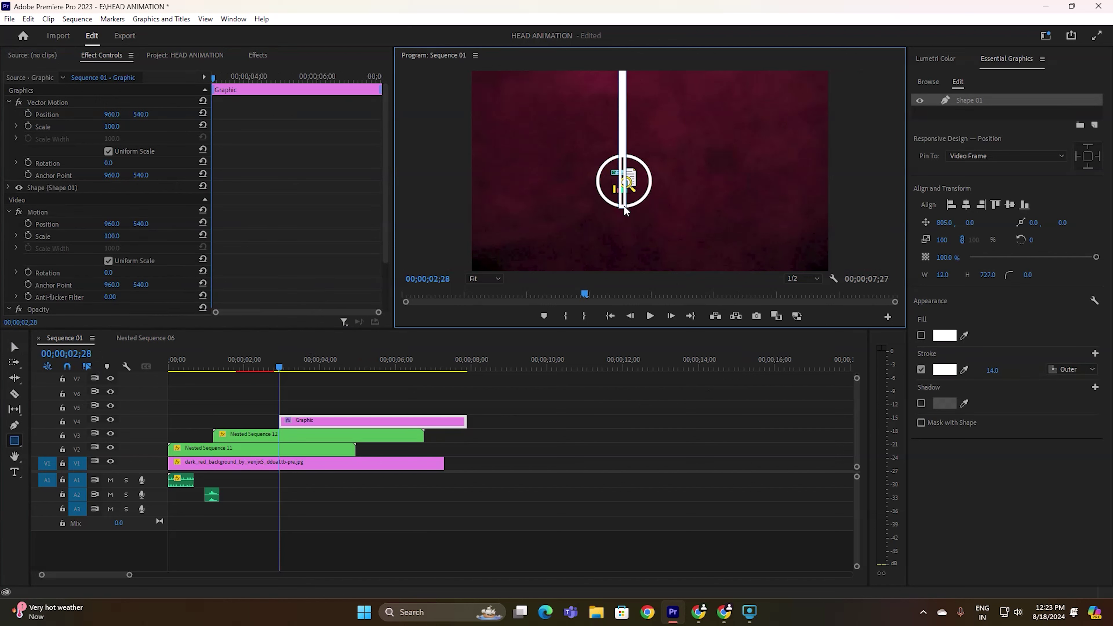
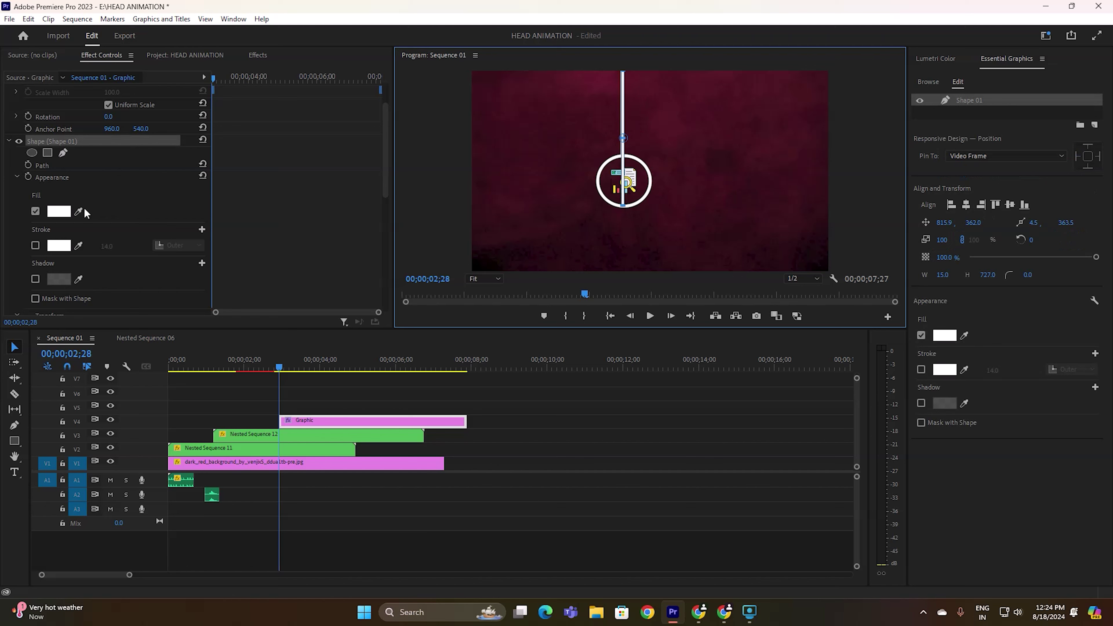
Step: Apply the Crop effect to the new rectangle graphic and start keyframing its top crop at 00;00;02;28
left_click(257, 55)
left_click(73, 69)
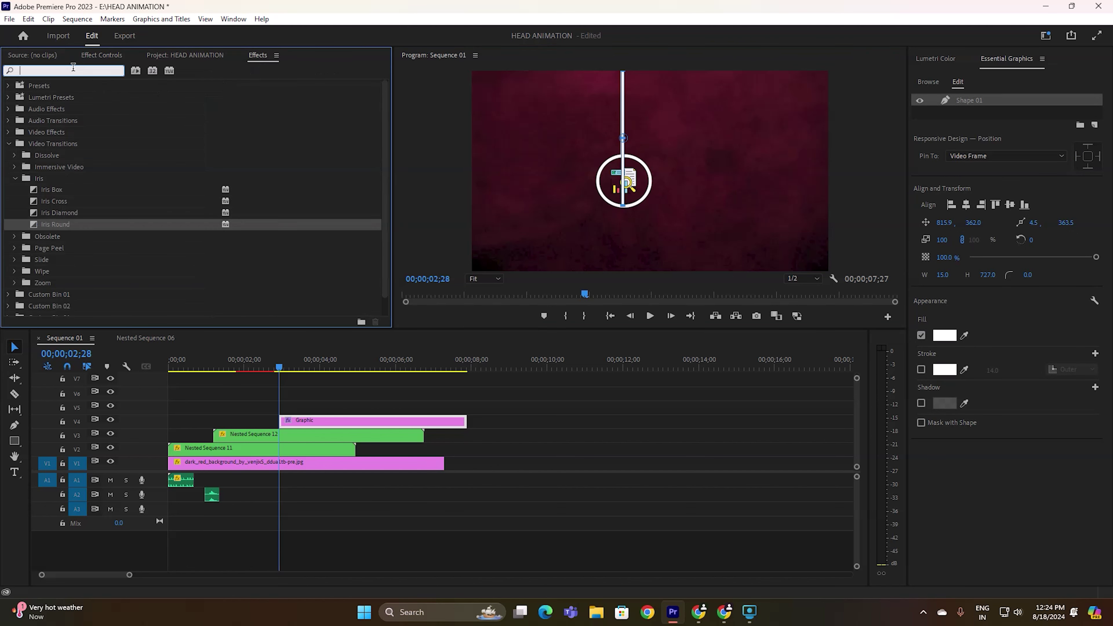
type("CROP")
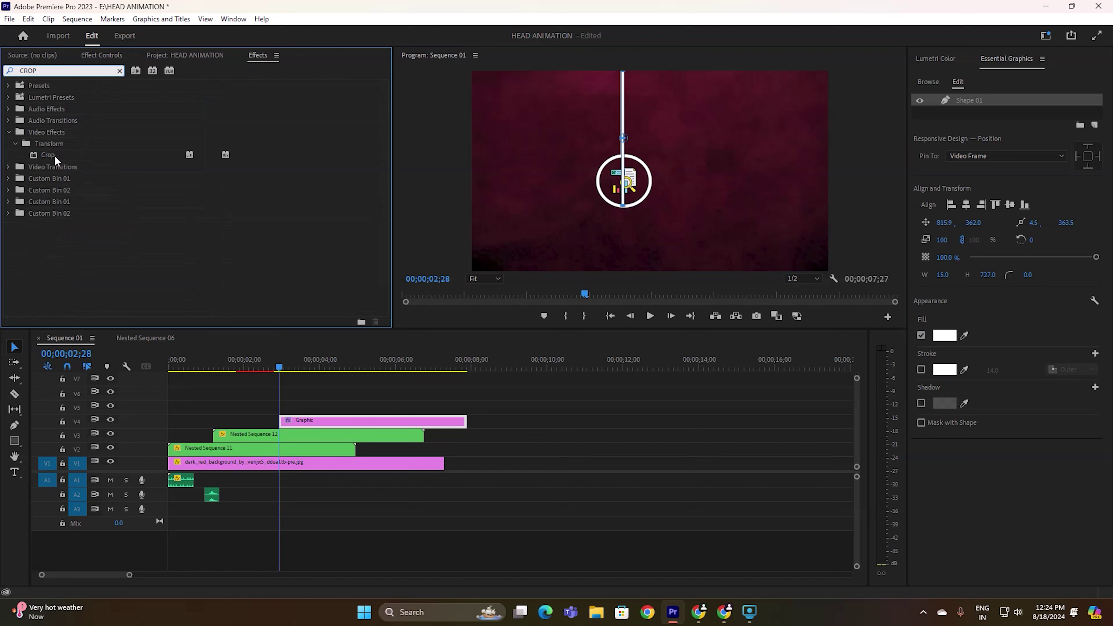
left_click_drag(54, 155, 311, 420)
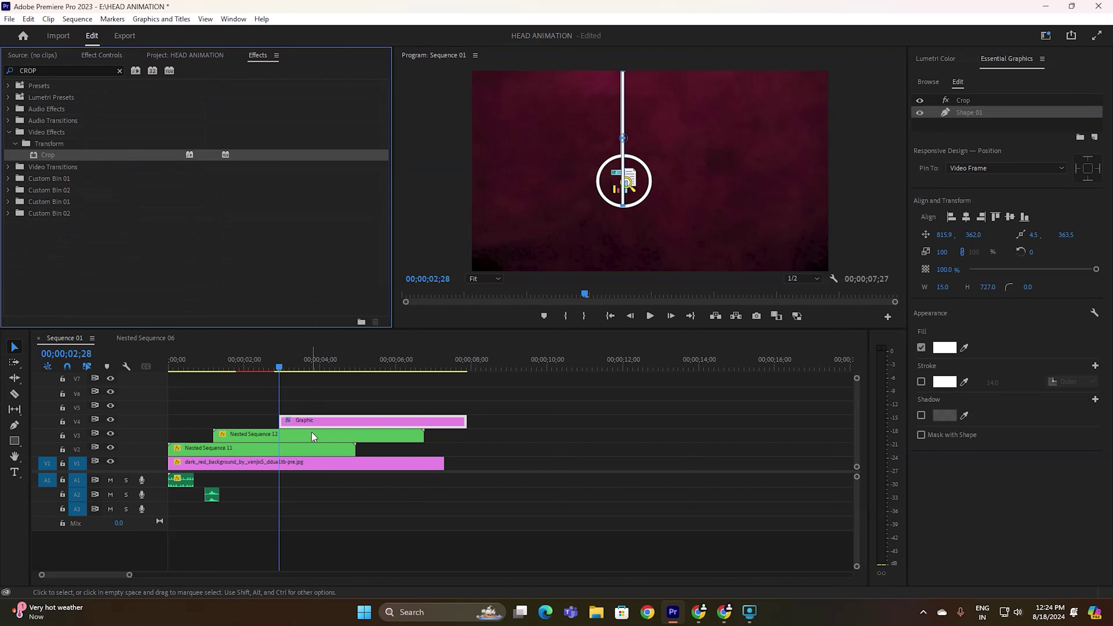
left_click(105, 54)
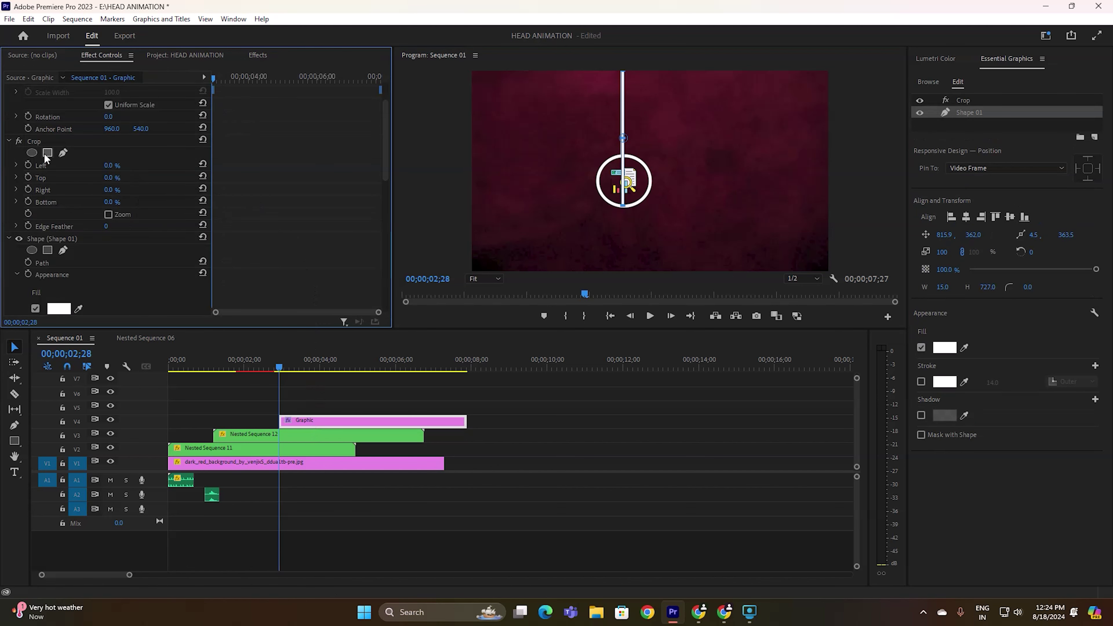
left_click(27, 177)
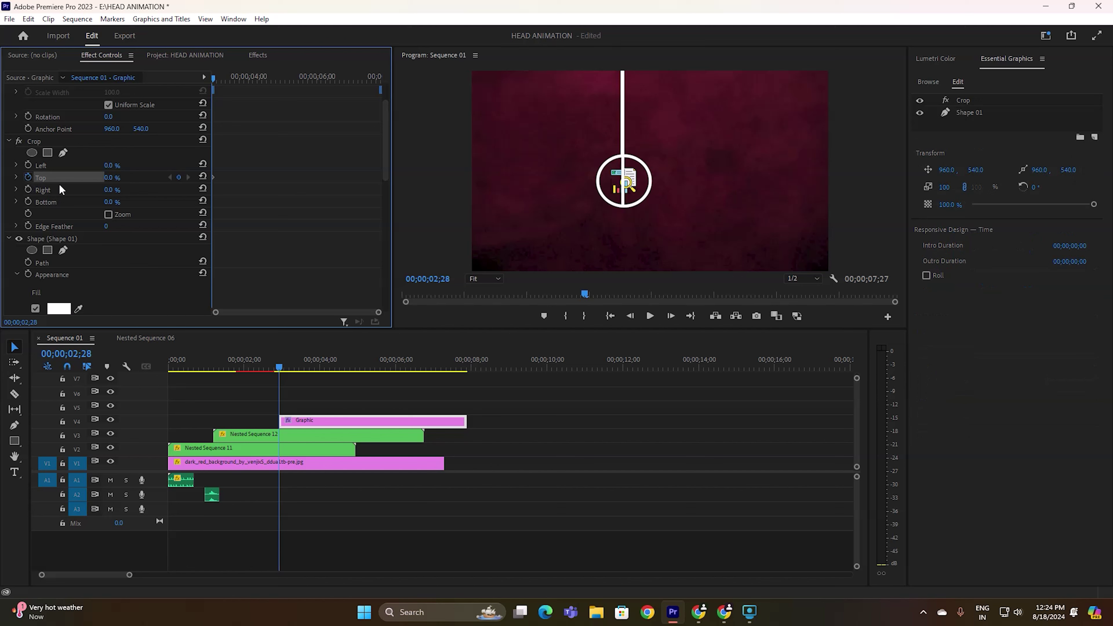
Step: Try cropping the rectangle's top to about 47% at 00;00;03;16, and undo that change
left_click(300, 435)
left_click_drag(265, 81, 284, 83)
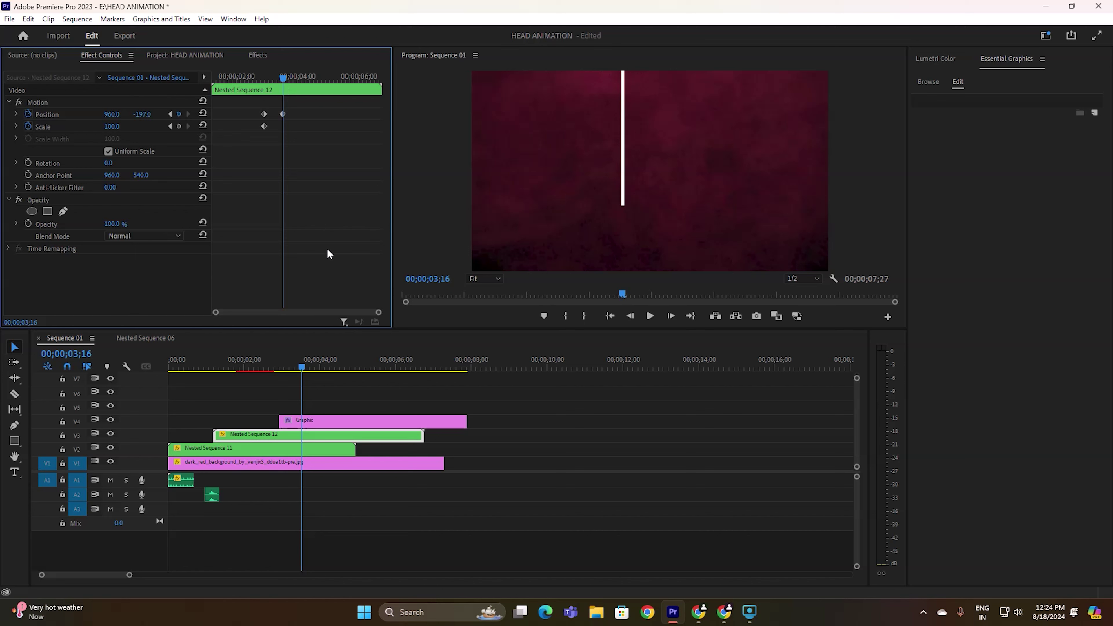
left_click(312, 423)
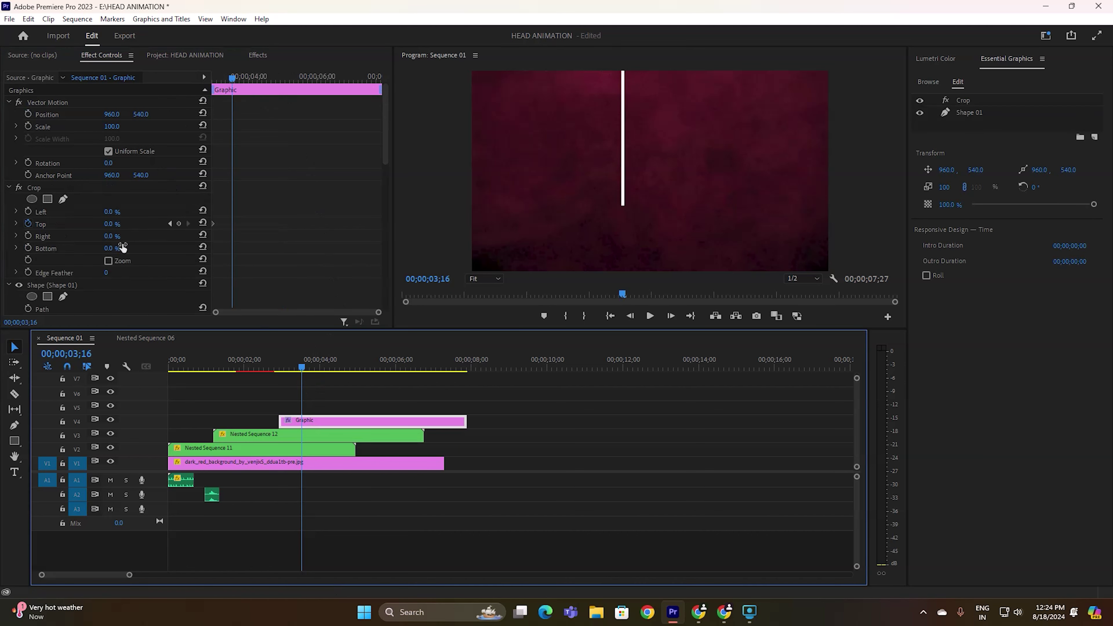
left_click_drag(113, 225, 127, 225)
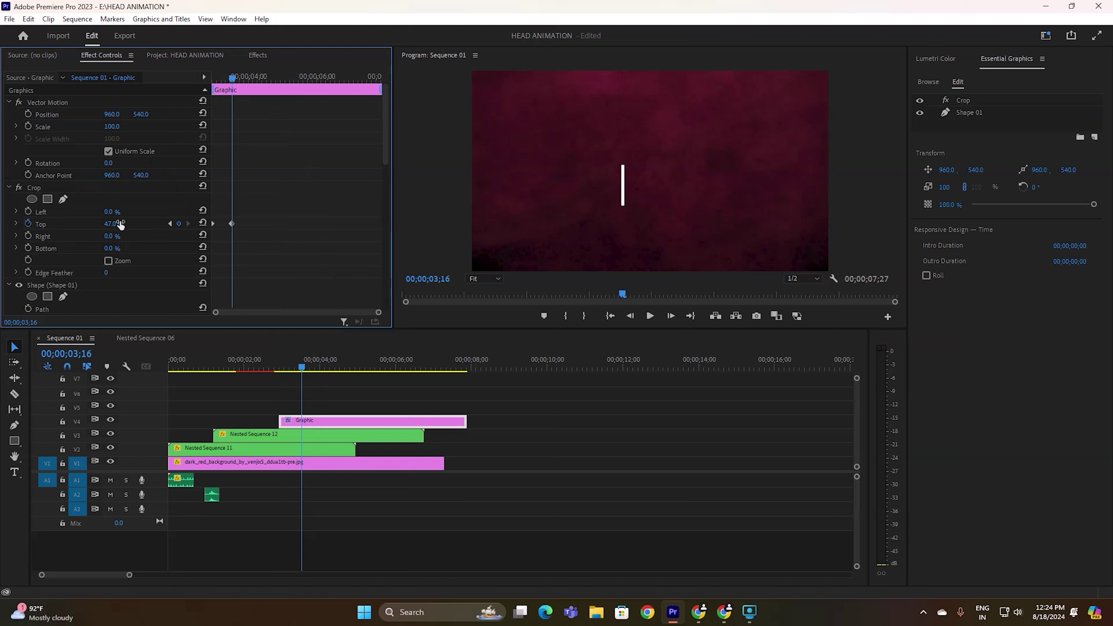
key("ctrl+z")
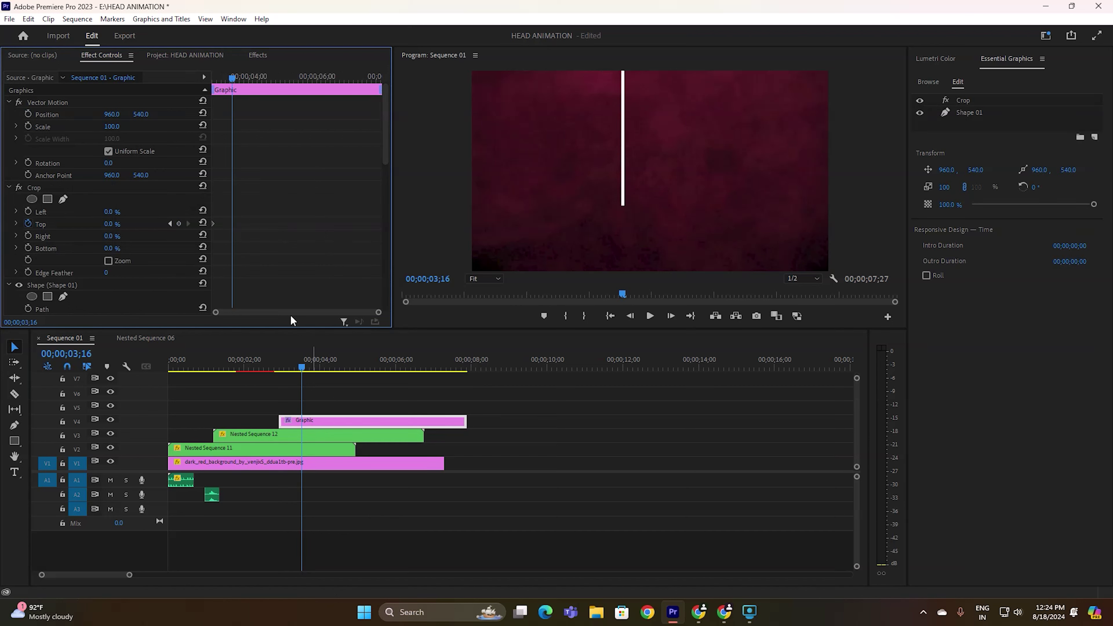
Step: Set the rectangle's top crop to 69% at 00;00;02;28 and reset it to 0% at 00;00;03;16
left_click_drag(232, 77, 213, 78)
left_click_drag(112, 224, 127, 224)
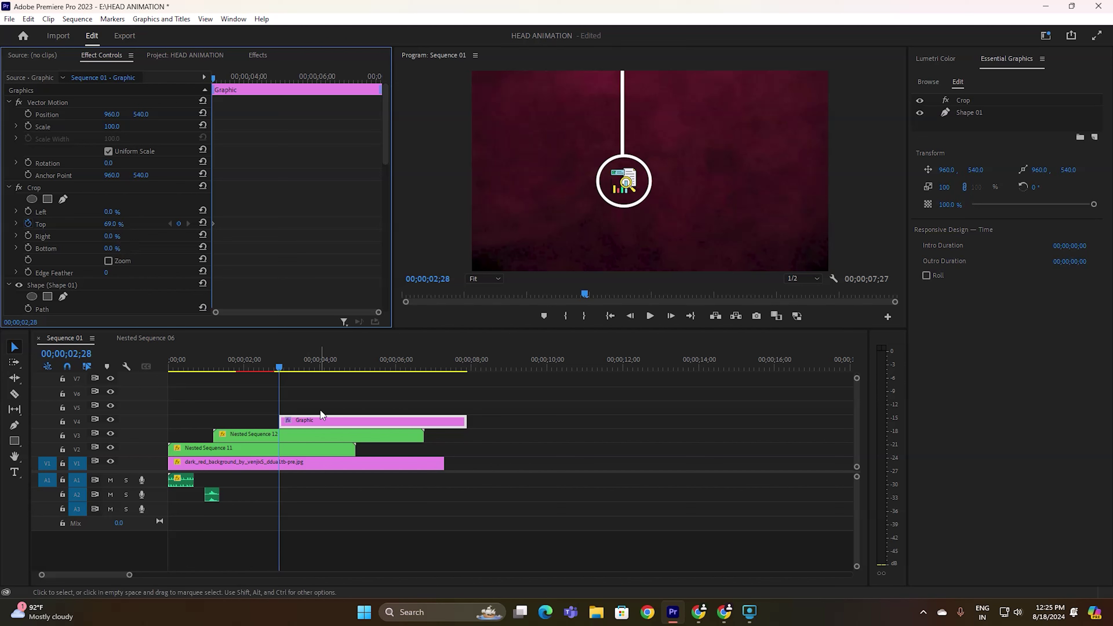
left_click(306, 440)
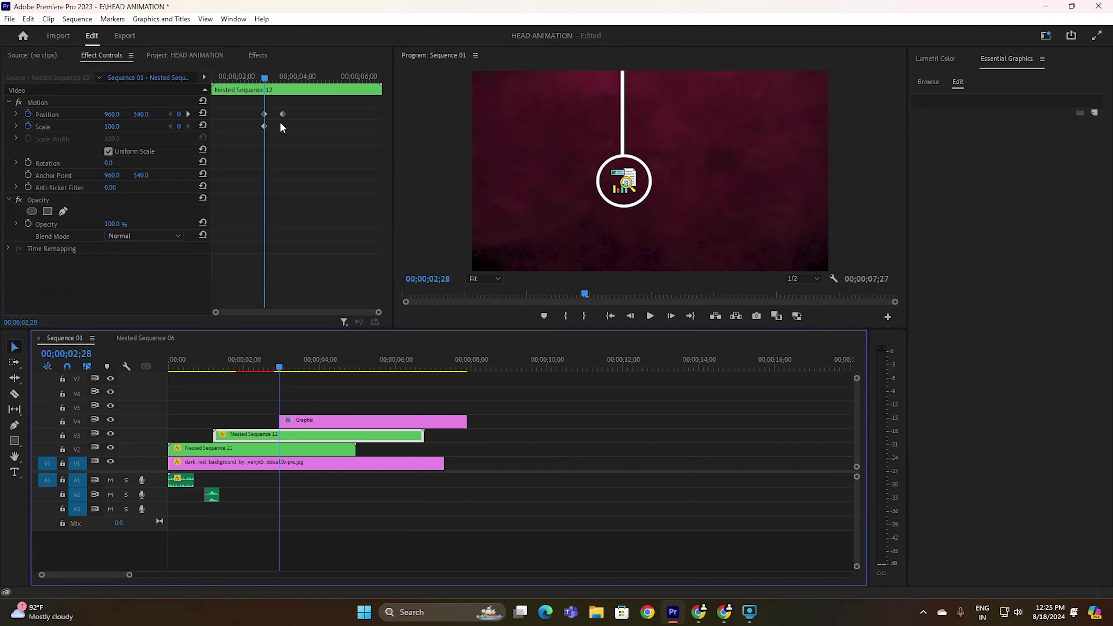
left_click_drag(264, 75, 286, 66)
left_click(339, 421)
left_click(203, 223)
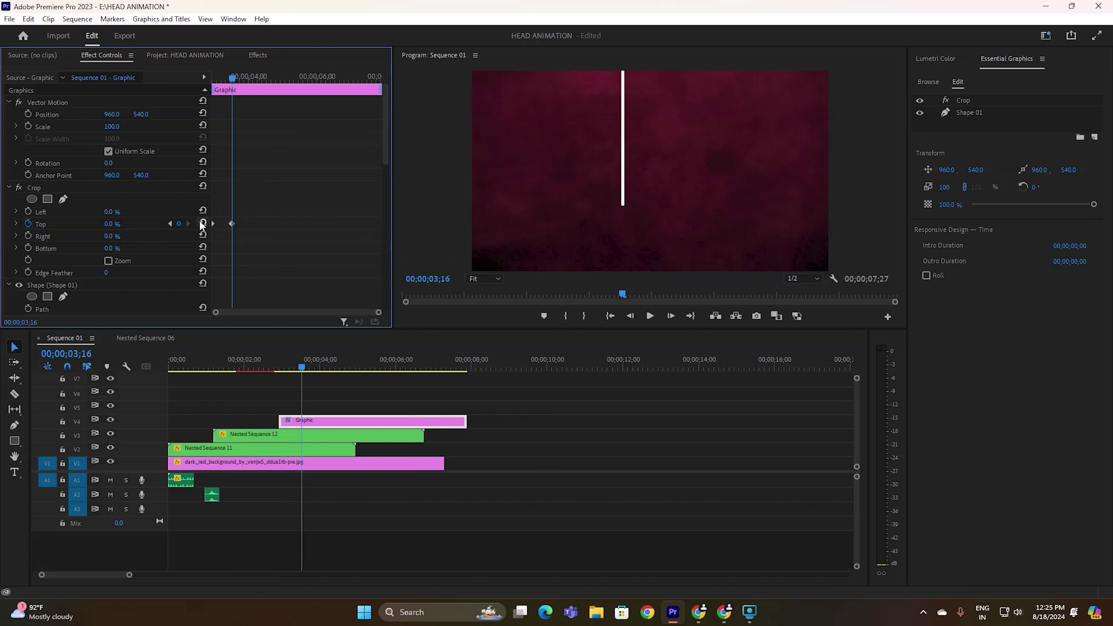
Step: Play back the sequence to check the timing of the line's top-crop reveal against the ring's exit
left_click_drag(231, 78, 188, 83)
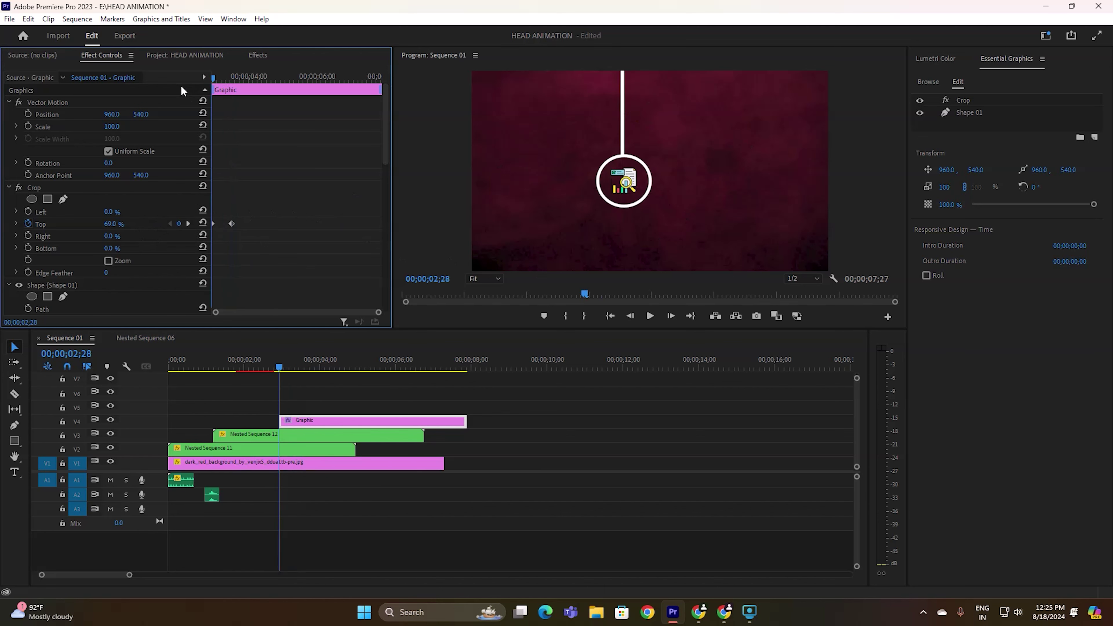
key("space")
key("space")
key("Home")
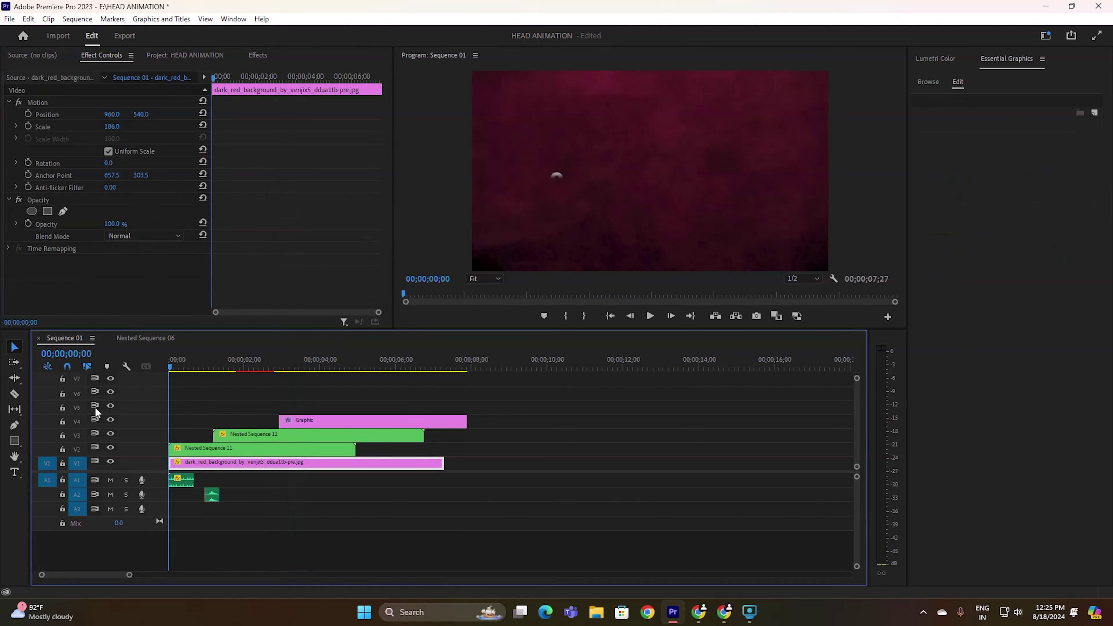
key("space")
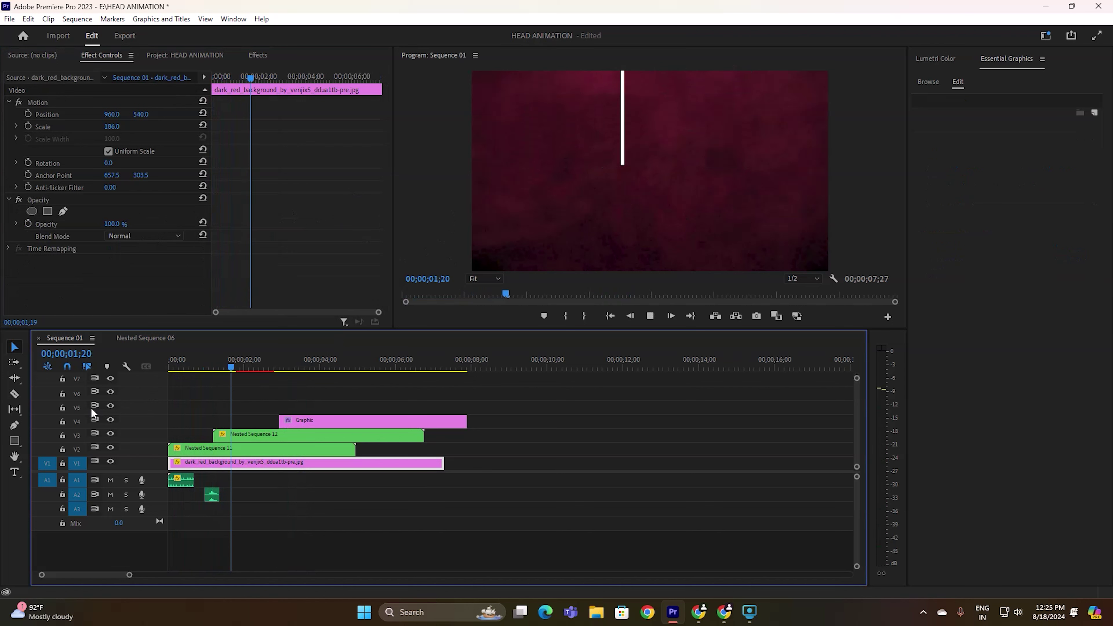
key("space")
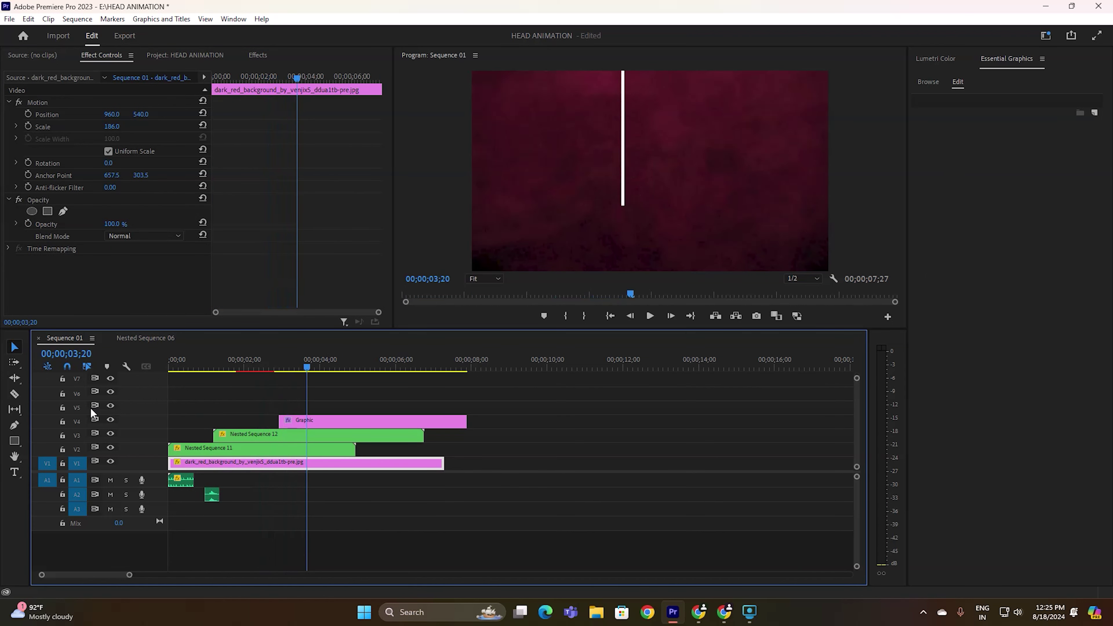
left_click(324, 421)
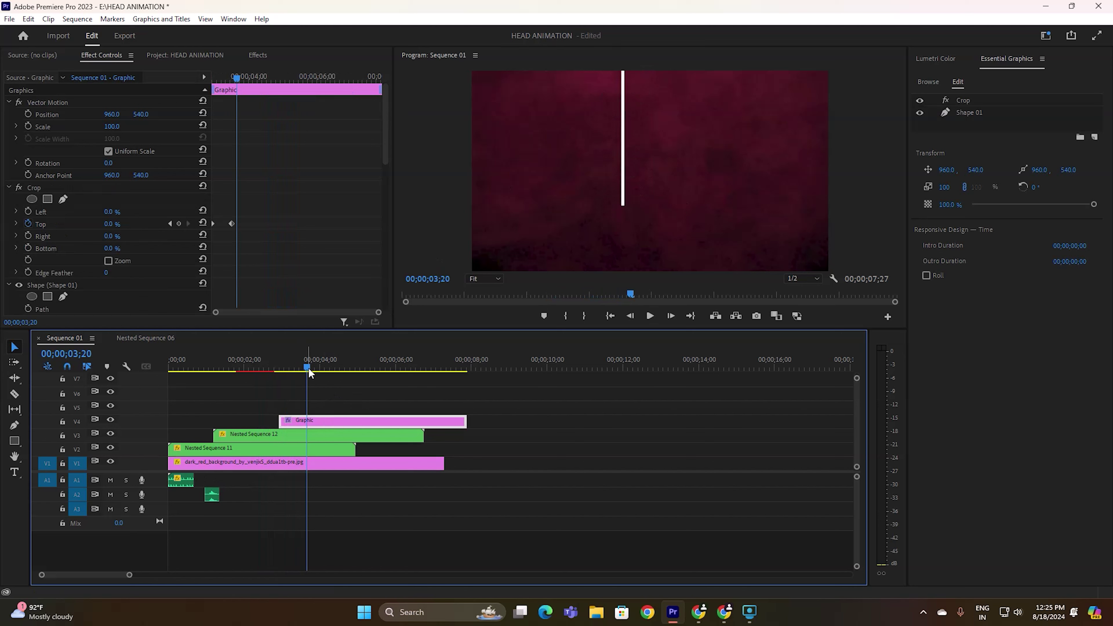
left_click(228, 369)
key("Home")
key("space")
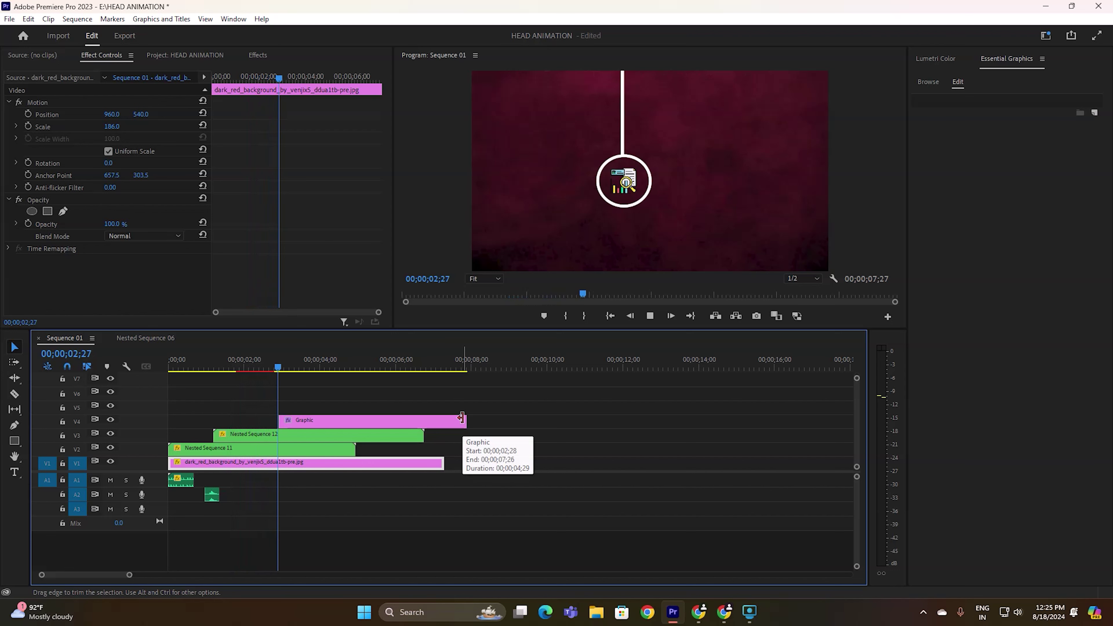
key("space")
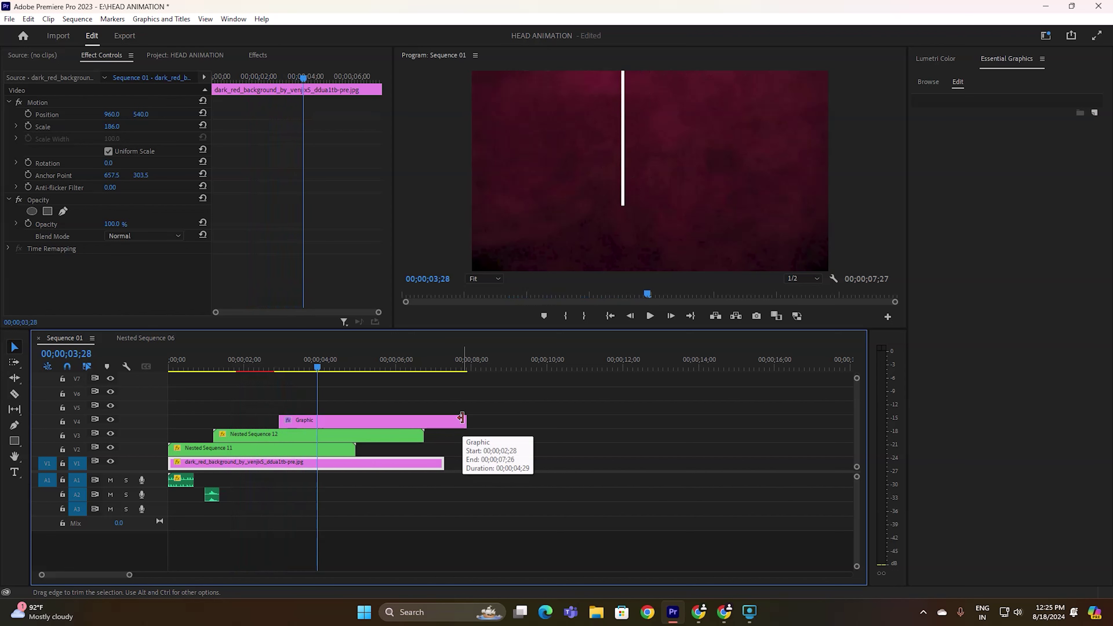
Step: Keyframe the line graphic's Vector Motion position at 00;00;03;15, and raise it to Y 299 at 00;00;03;23
left_click(281, 371)
left_click_drag(283, 376, 312, 383)
left_click(313, 421)
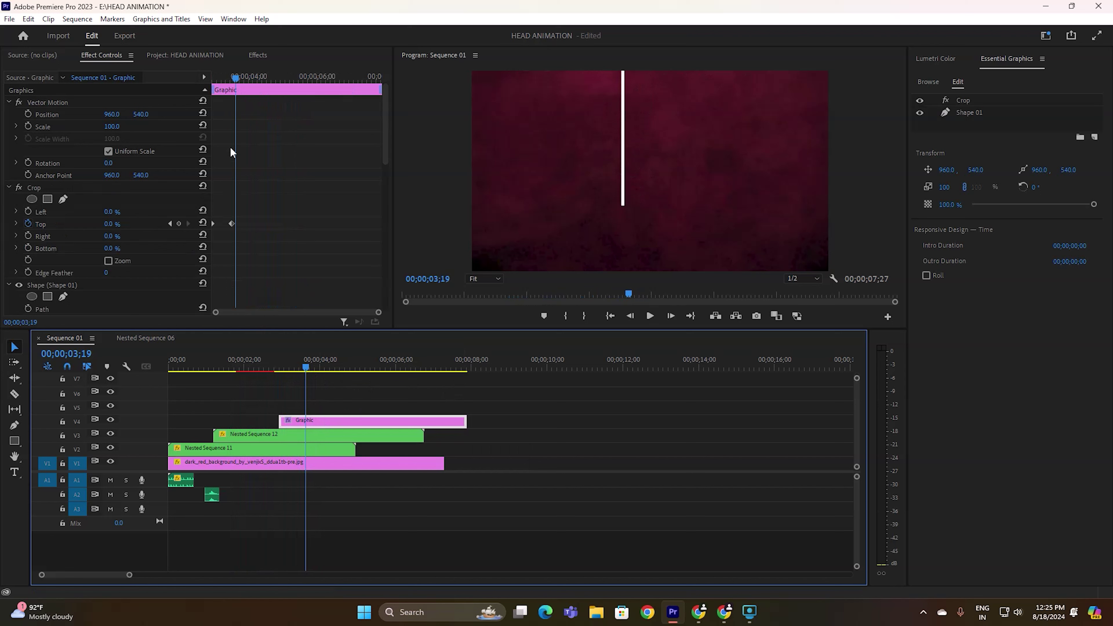
left_click_drag(237, 74, 233, 73)
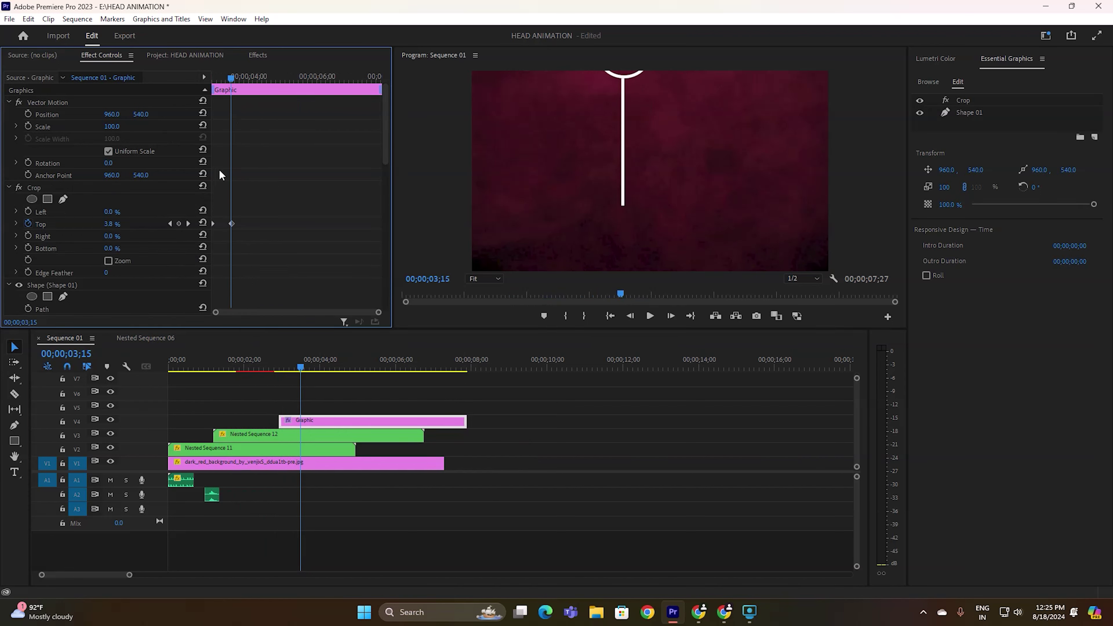
left_click(231, 223)
left_click(28, 114)
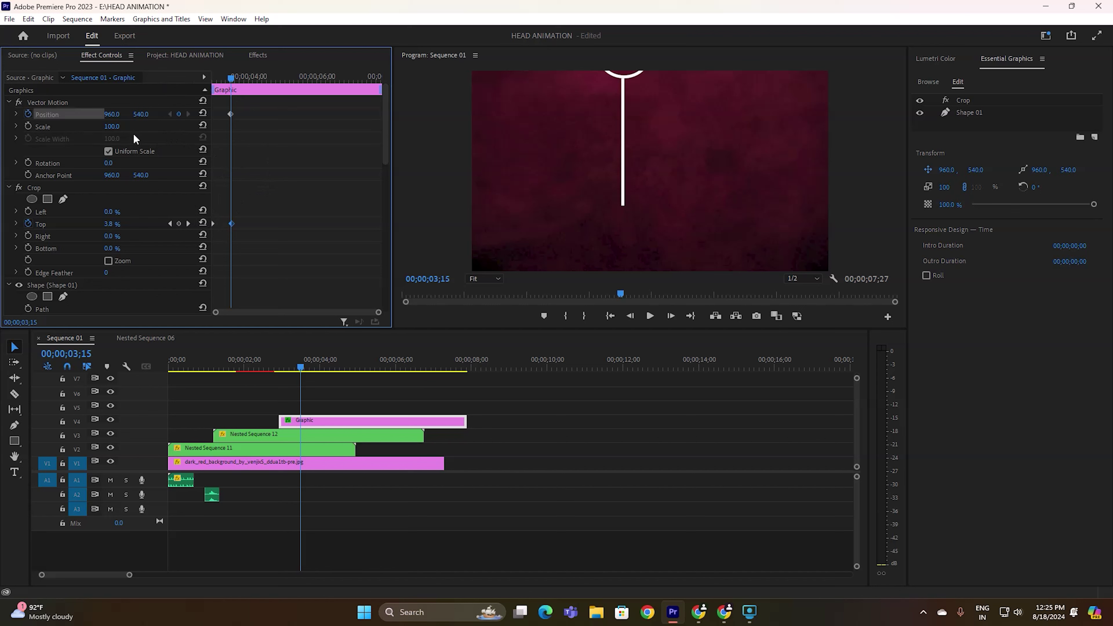
left_click_drag(235, 81, 243, 82)
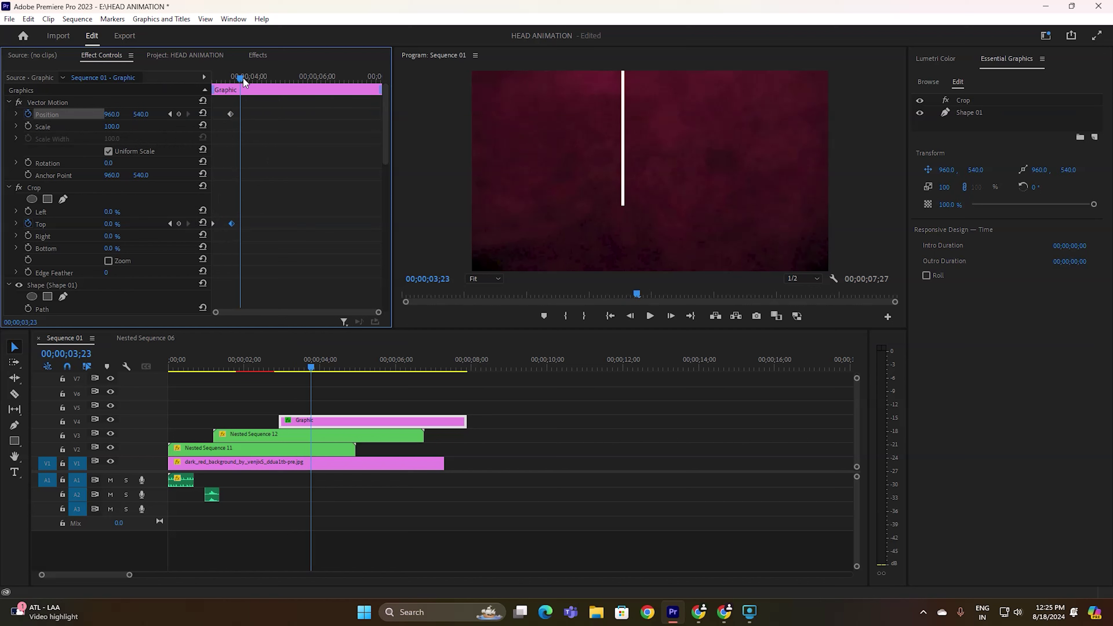
left_click_drag(142, 118, 97, 118)
Step: Play back the sequence to review the line's reveal and its upward position movement
left_click_drag(291, 371, 144, 394)
key("space")
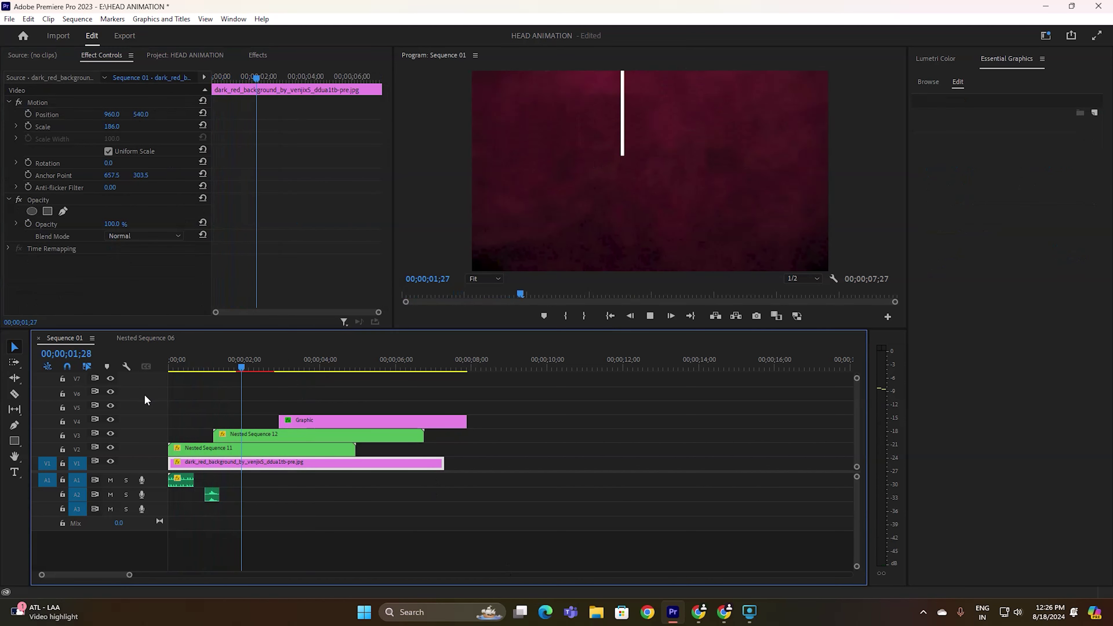
key("space")
left_click_drag(276, 361, 280, 355)
left_click(304, 420)
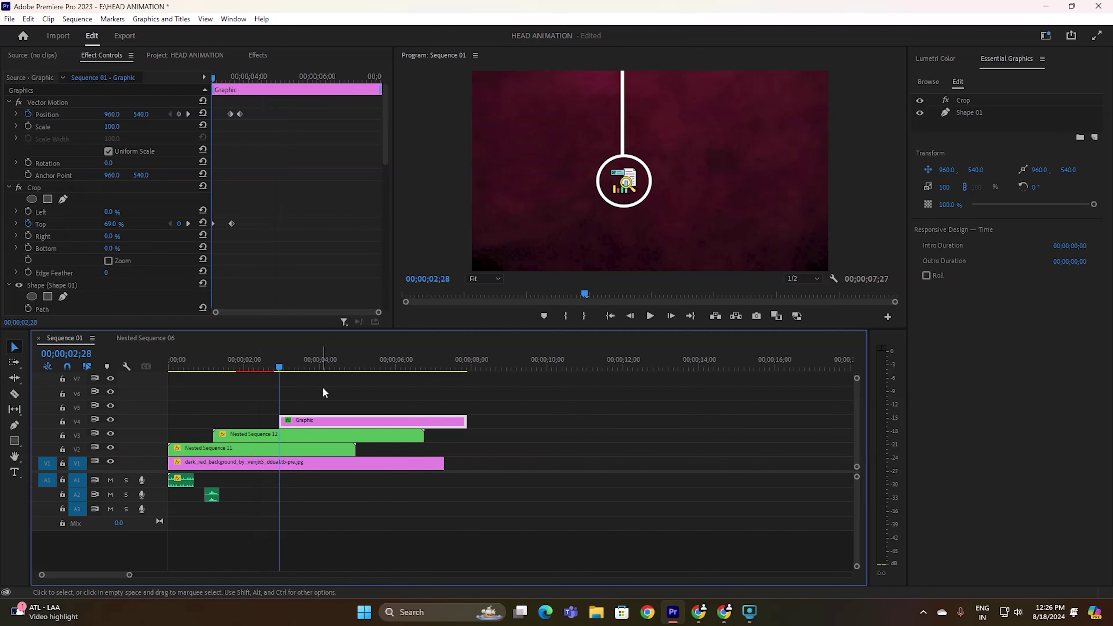
key("space")
key("space")
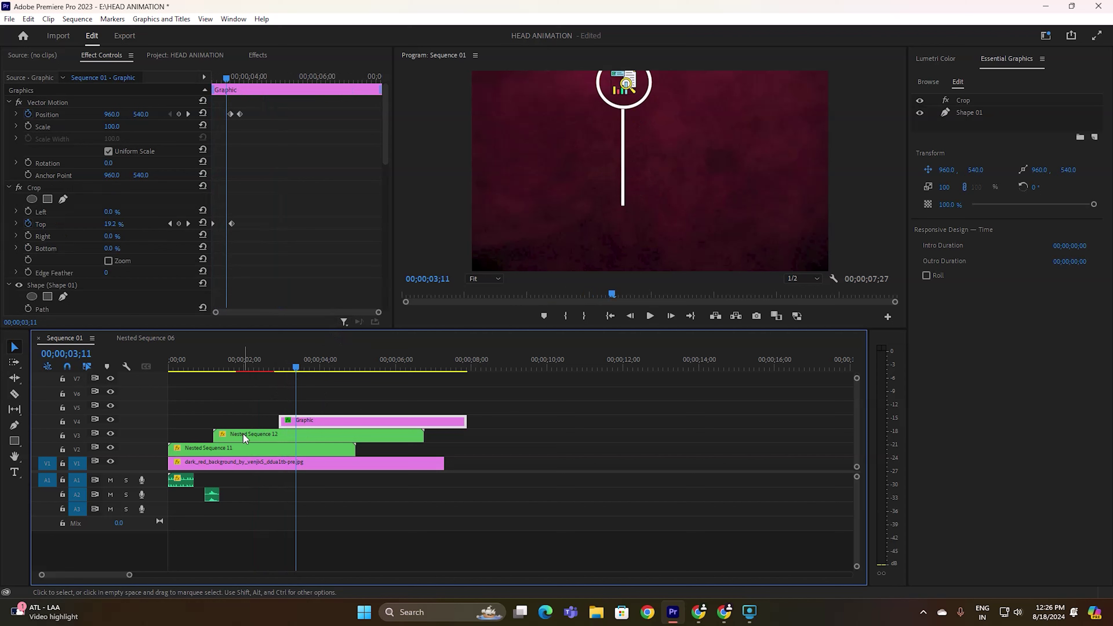
left_click(289, 368)
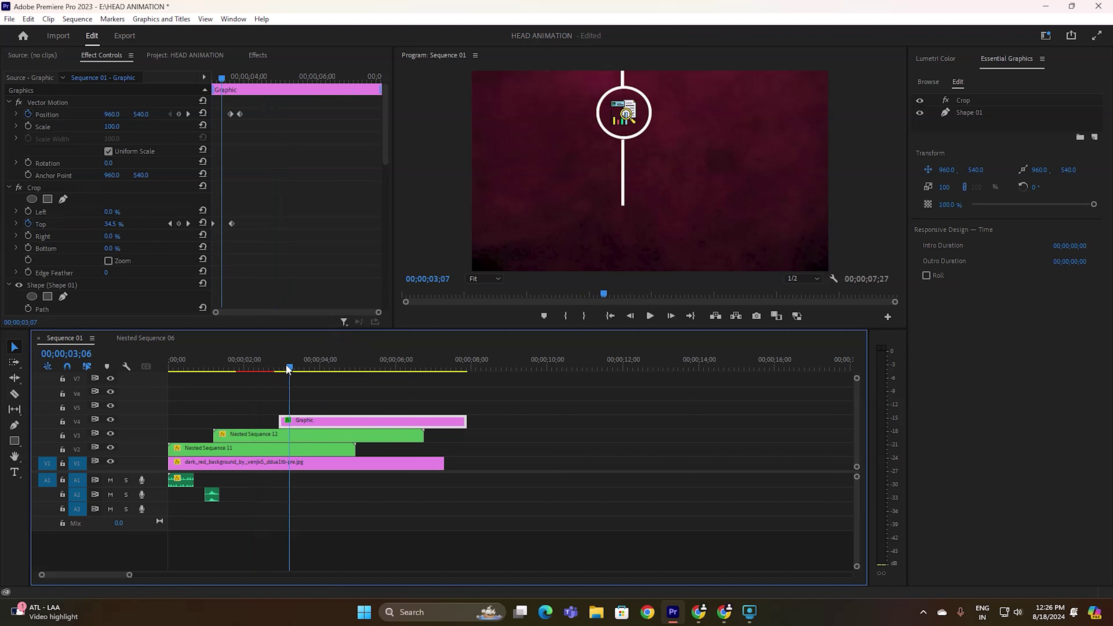
left_click_drag(289, 368, 275, 367)
key("d")
key("space")
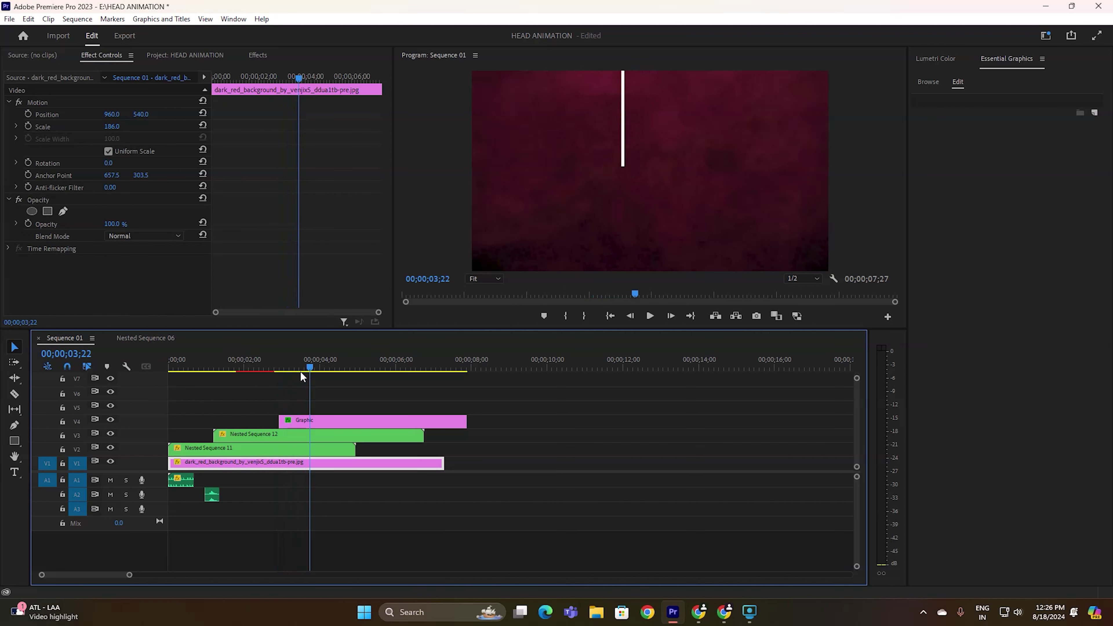
Step: At 00;00;04;04, draw a filled white circle about 284 wide in the line's graphic, at the line's lower end
left_click(313, 420)
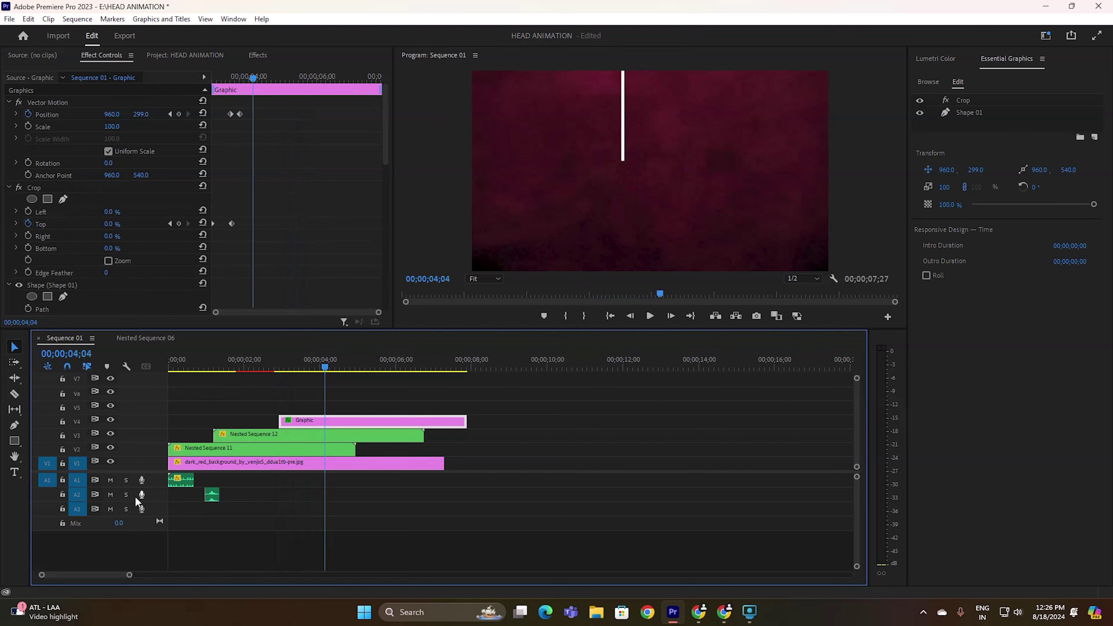
left_click_drag(15, 441, 49, 450)
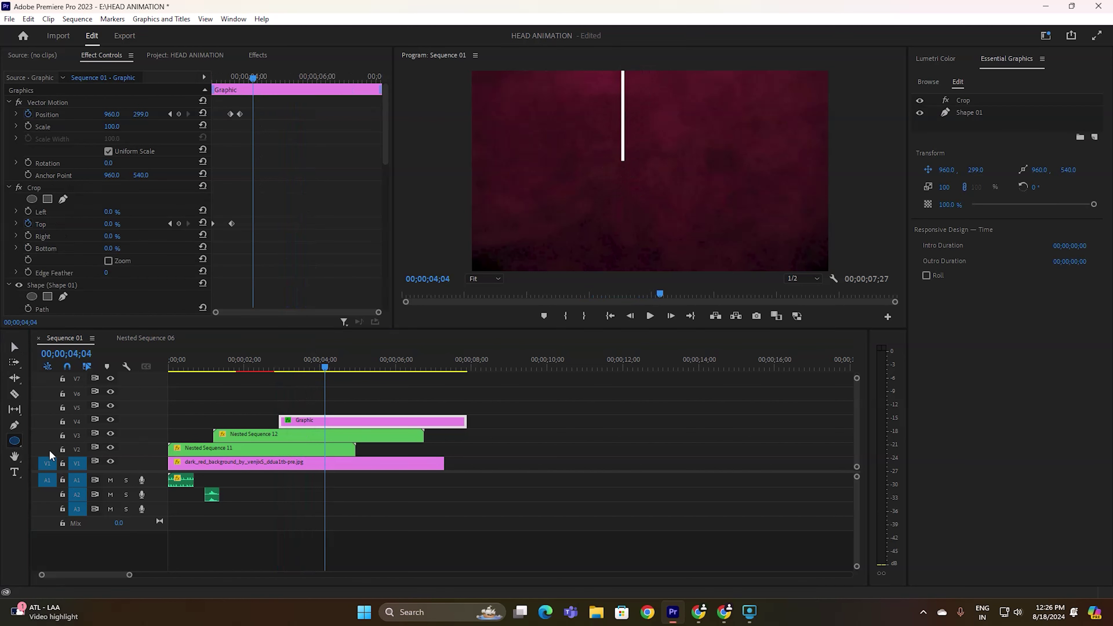
mouse_move(609, 157)
left_mouse_down()
mouse_move(669, 193)
mouse_move(670, 206)
mouse_move(619, 204)
left_mouse_up()
left_click(14, 348)
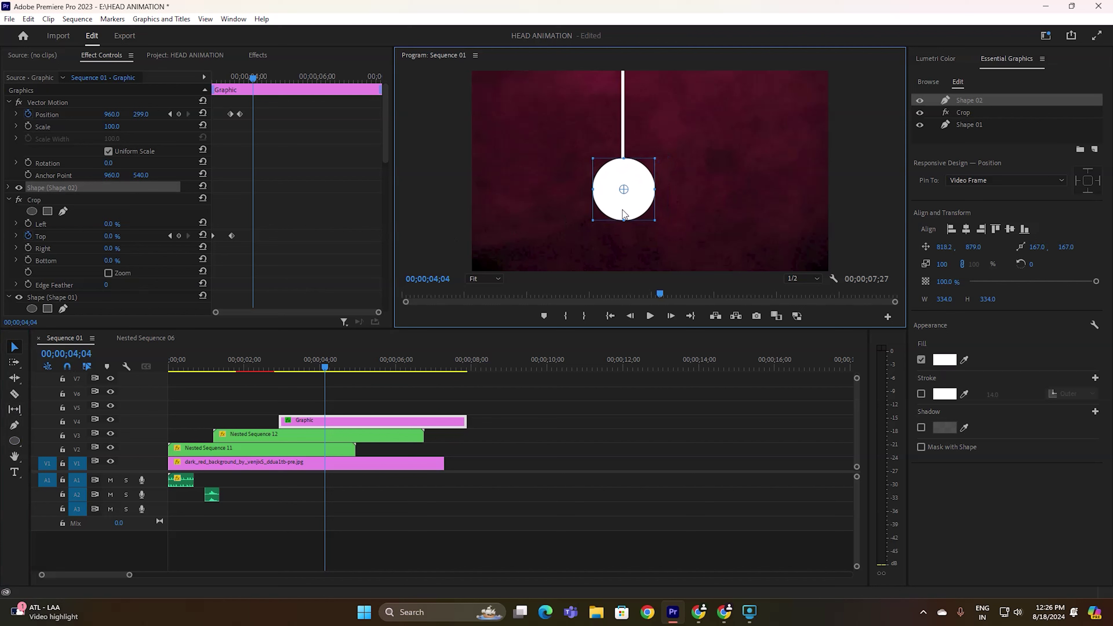
left_click_drag(654, 222, 626, 187)
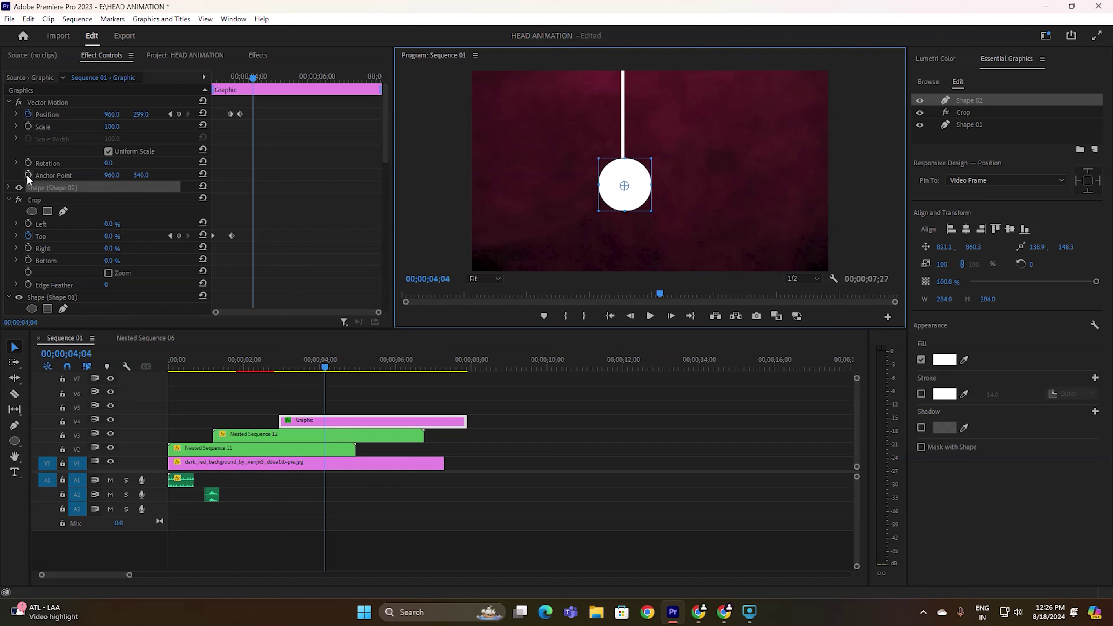
Step: Turn off the circle's fill, enable its 14-wide outer white stroke, and align it with the line's lower end
left_click(9, 188)
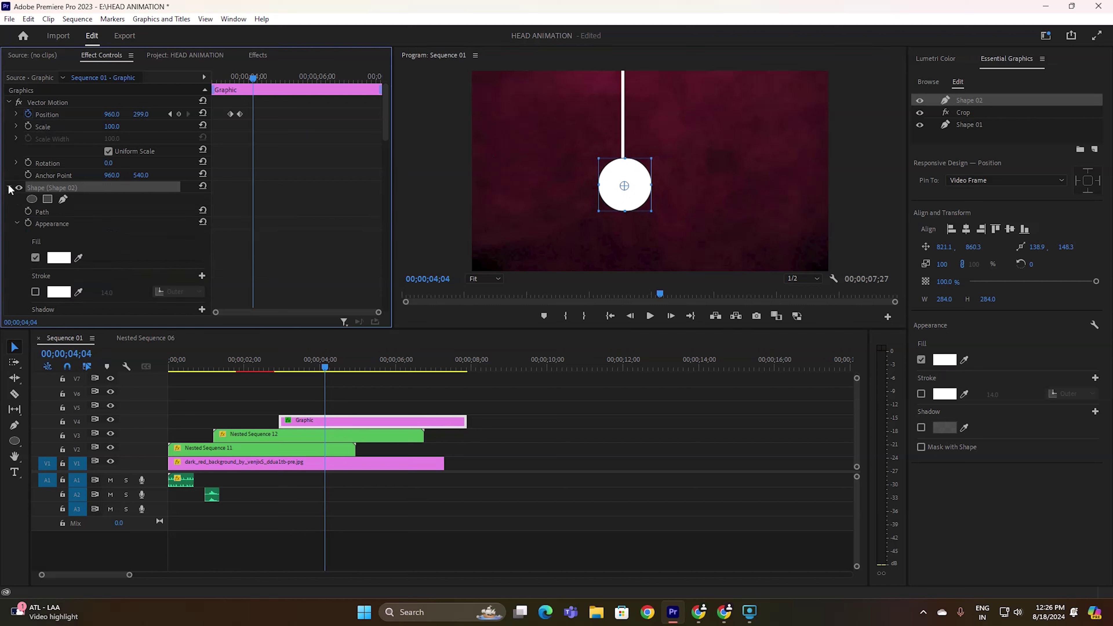
left_click(35, 257)
scroll(134, 244, "down", 2)
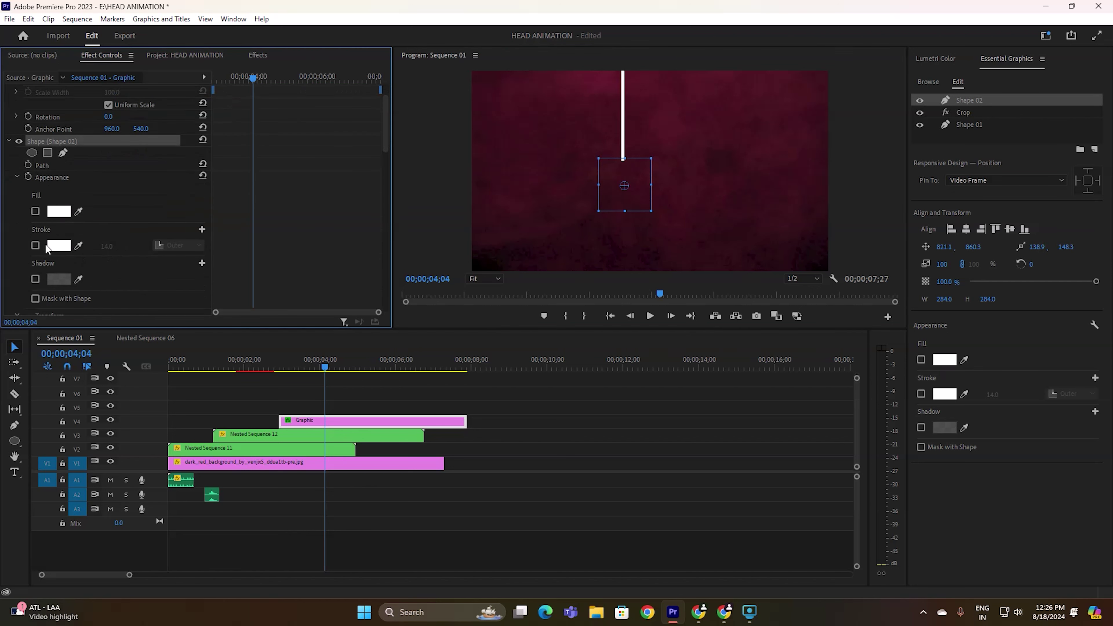
left_click(35, 245)
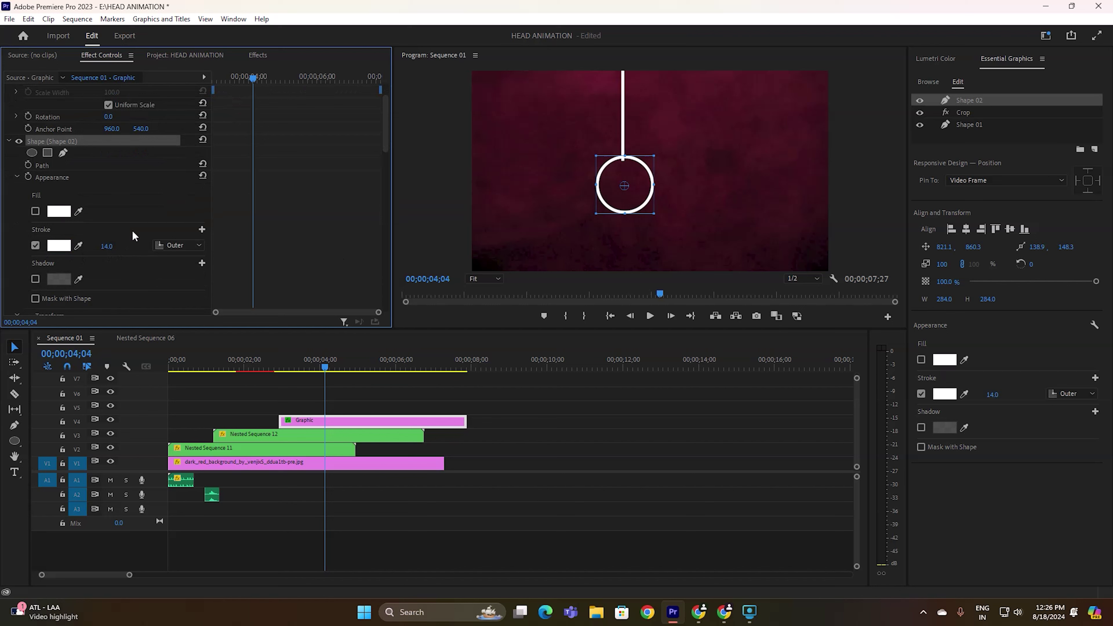
scroll(154, 218, "up", 2)
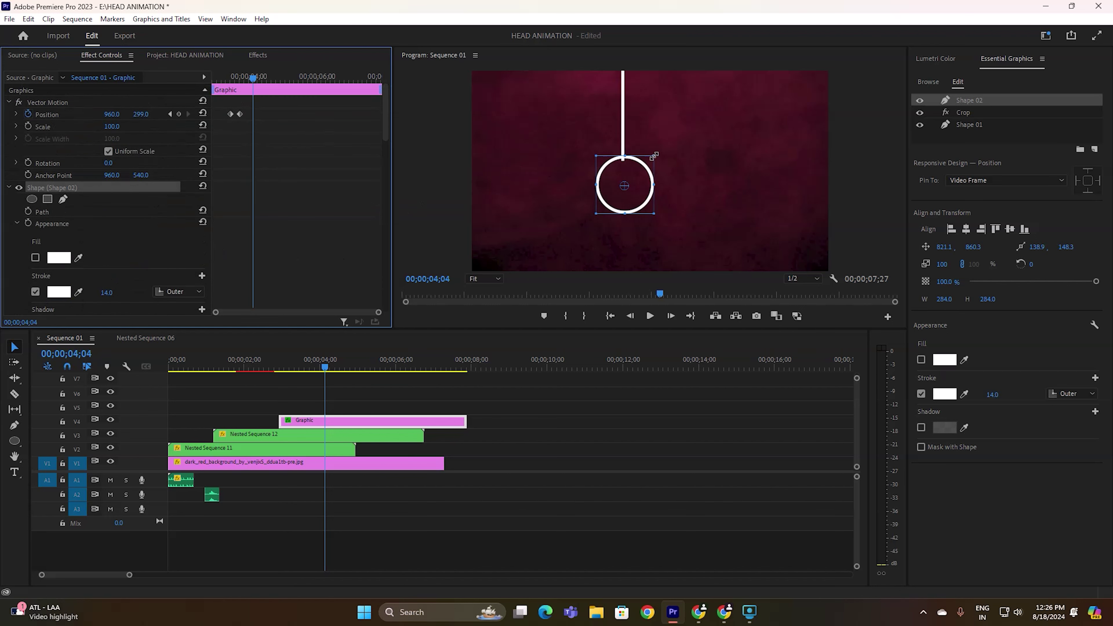
left_click(631, 171)
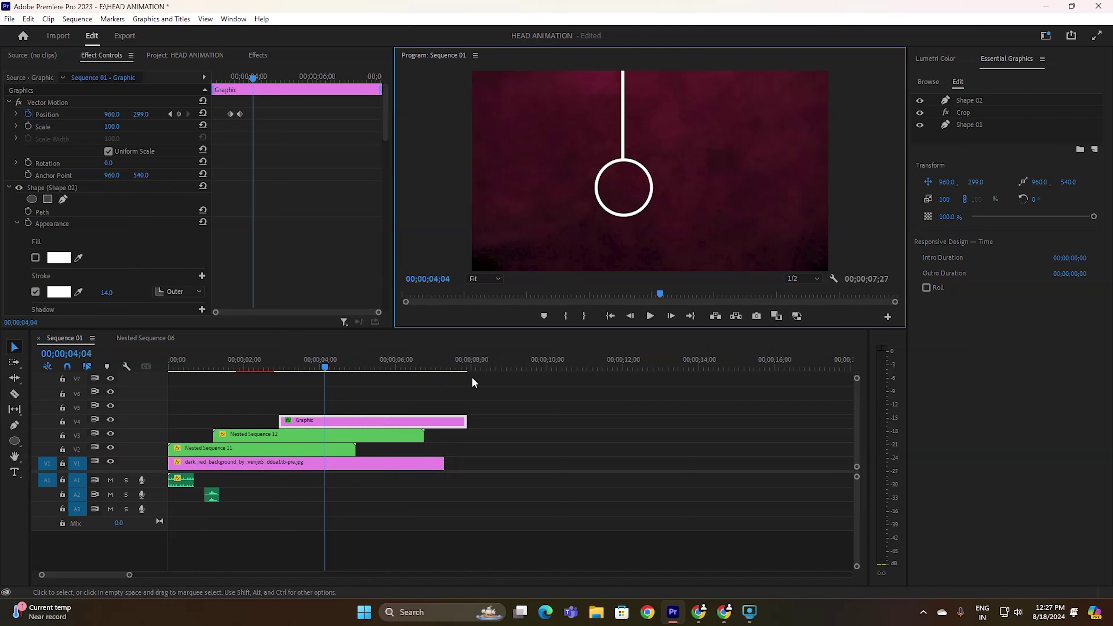
Step: Delete the ring from the line's graphic and deselect the clip
left_click(650, 200)
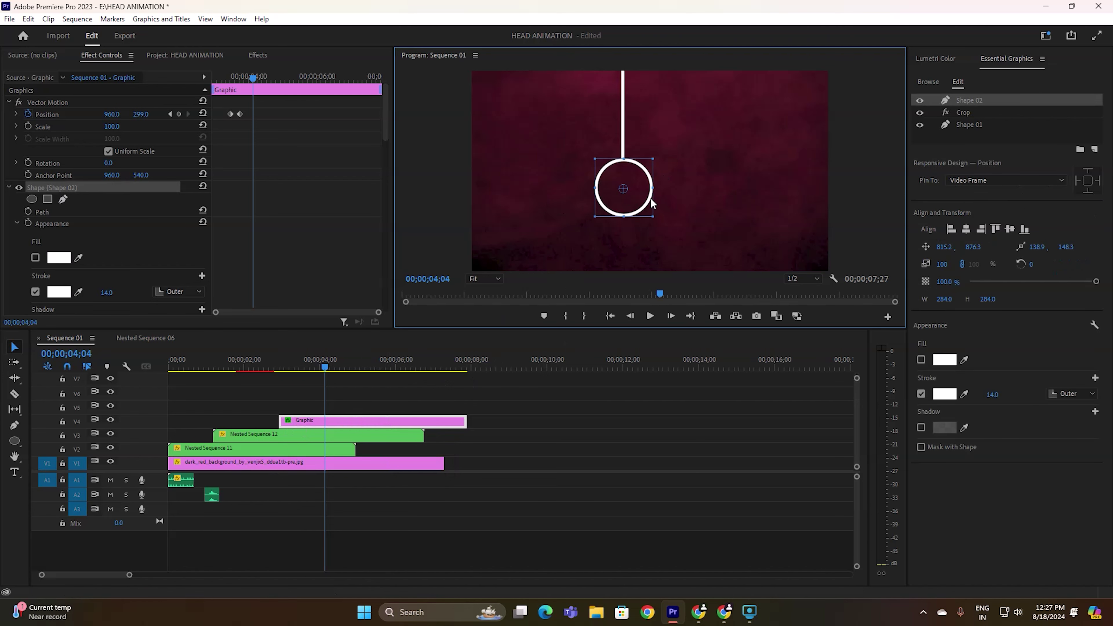
key("Delete")
left_click(384, 408)
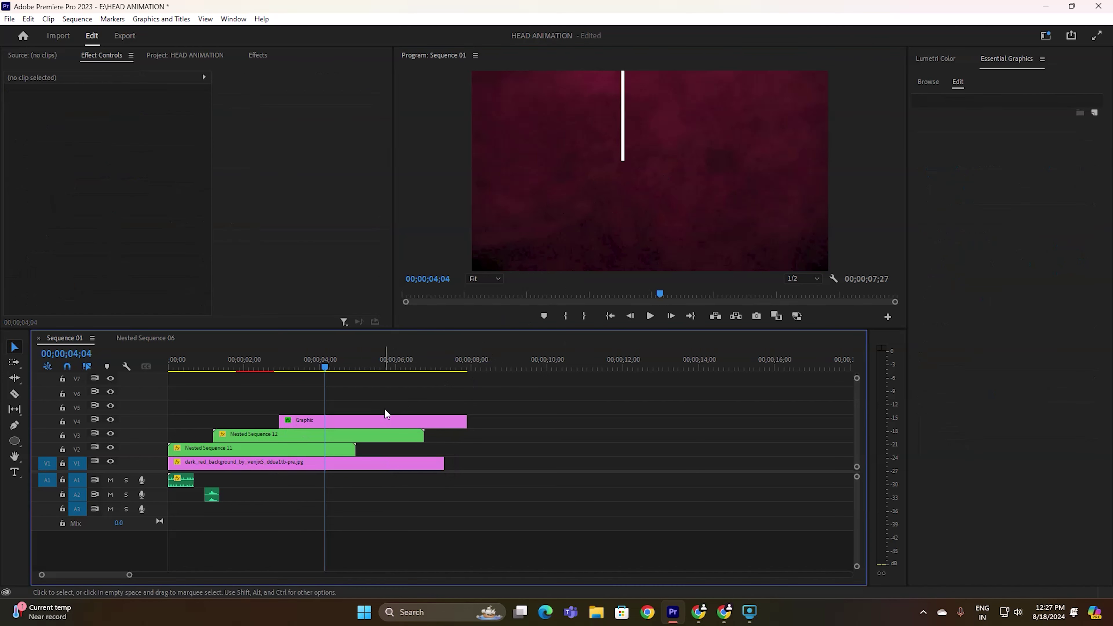
Step: Draw a ring as a separate graphic clip at 00;00;04;04, size it to about 281 by 272, and place it under the line
left_click(14, 440)
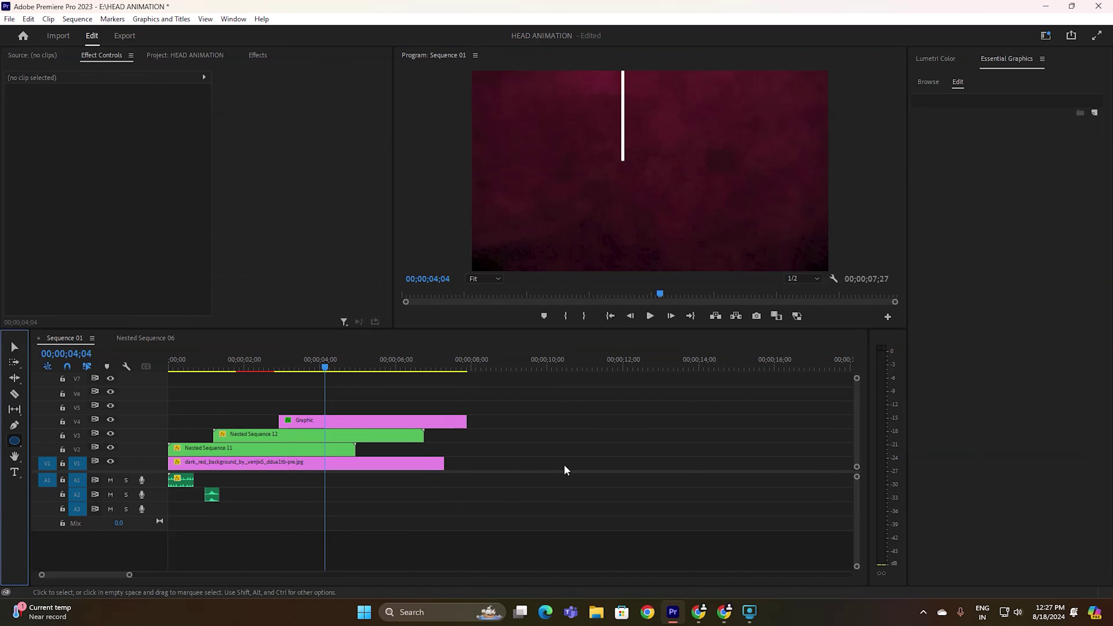
left_click_drag(606, 155, 668, 216)
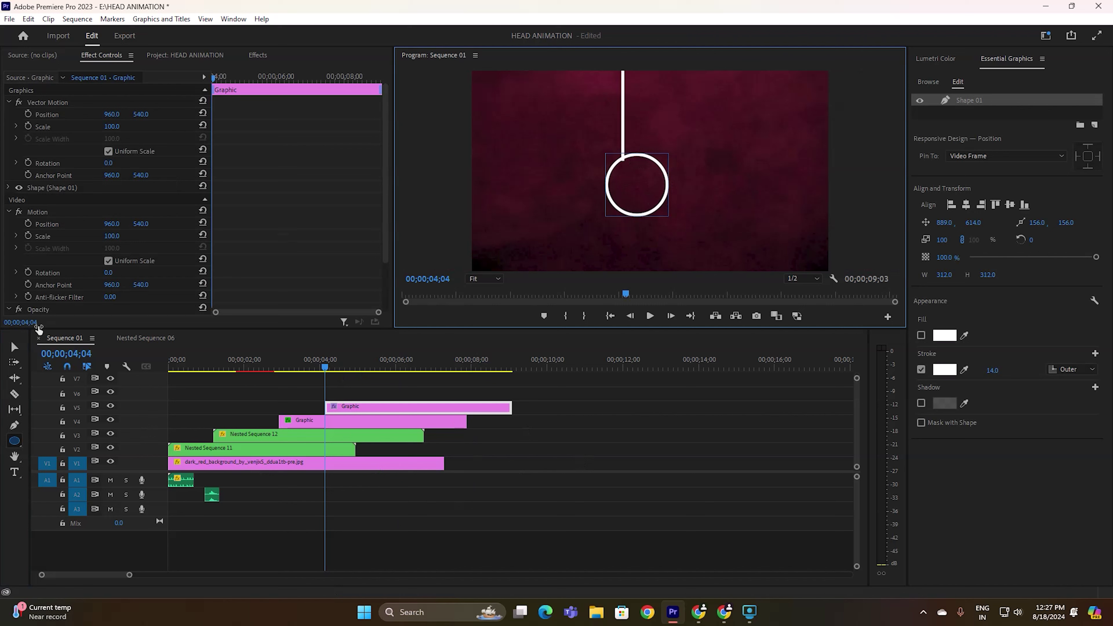
left_click(14, 347)
left_click_drag(654, 165, 639, 170)
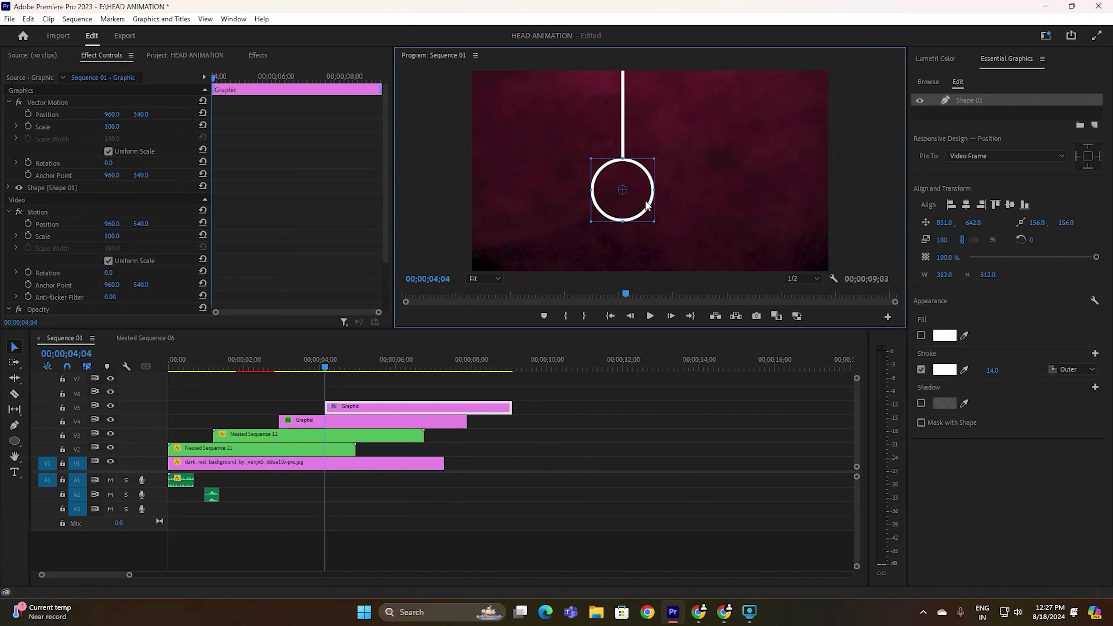
left_click_drag(628, 222, 623, 193)
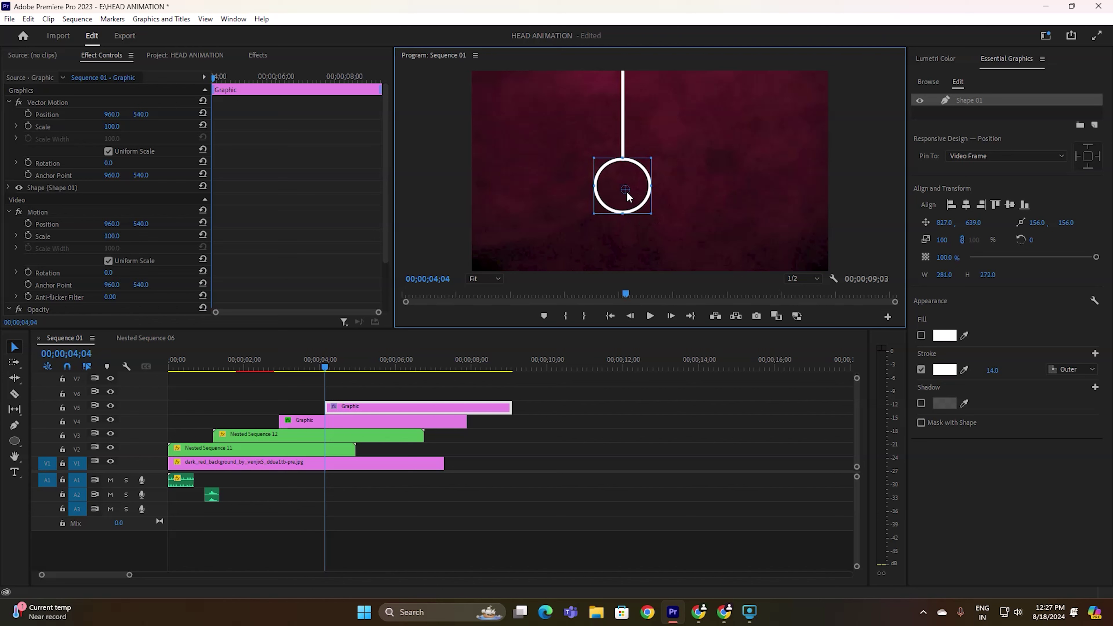
left_click(744, 167)
left_click(614, 167)
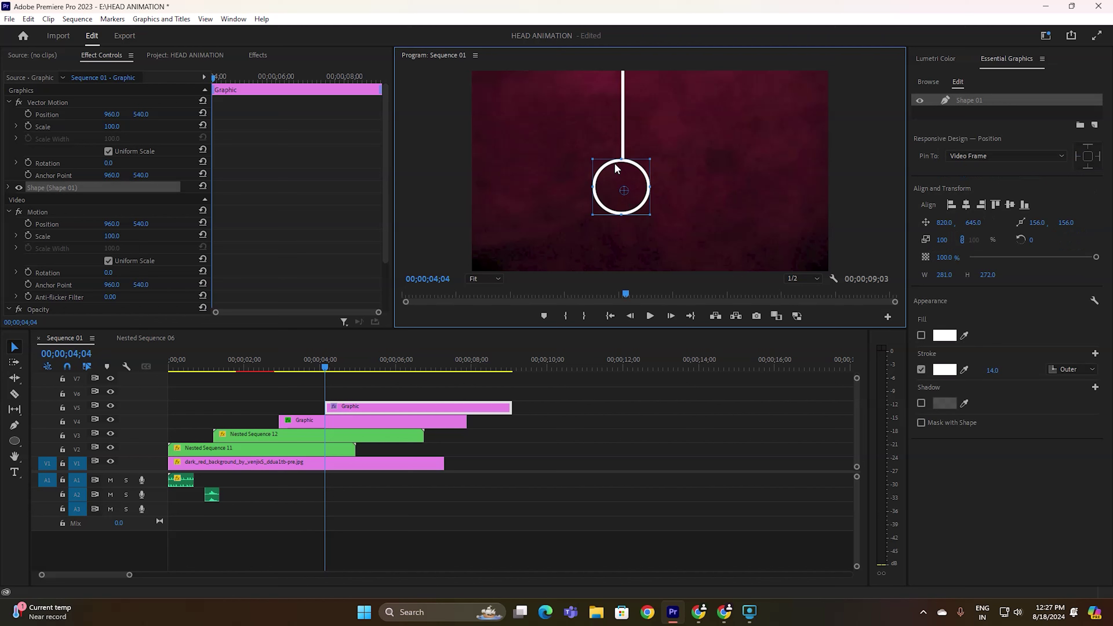
Step: Apply the Iris Round video transition to the start of the new ring's graphic clip and play its reveal up to 00;00;04;24
left_click(257, 55)
double_click(23, 71)
left_click(120, 71)
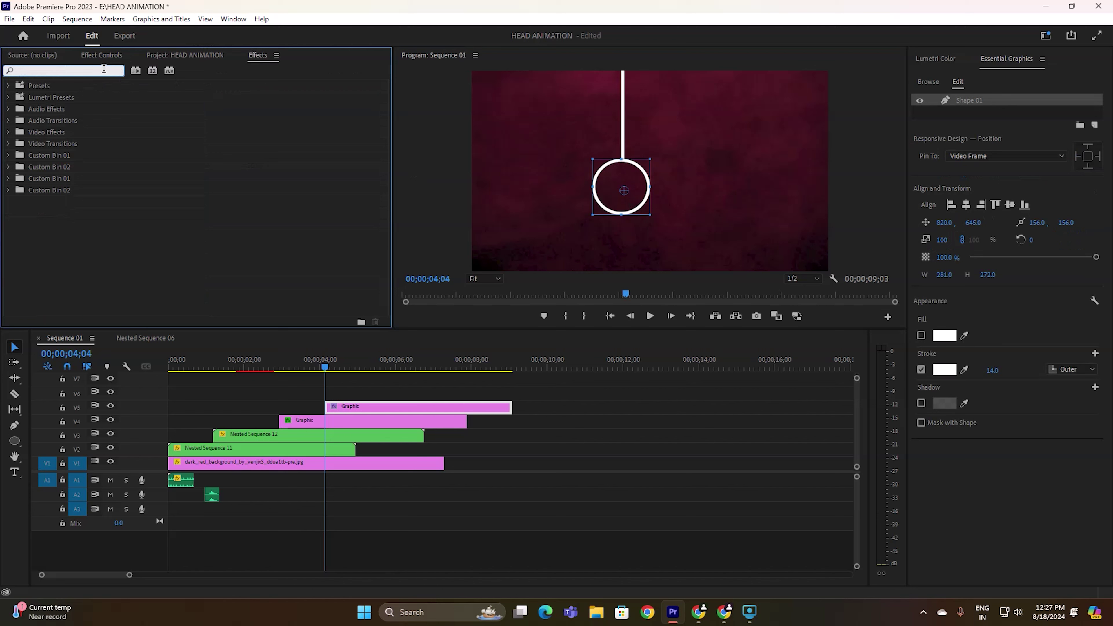
left_click(8, 145)
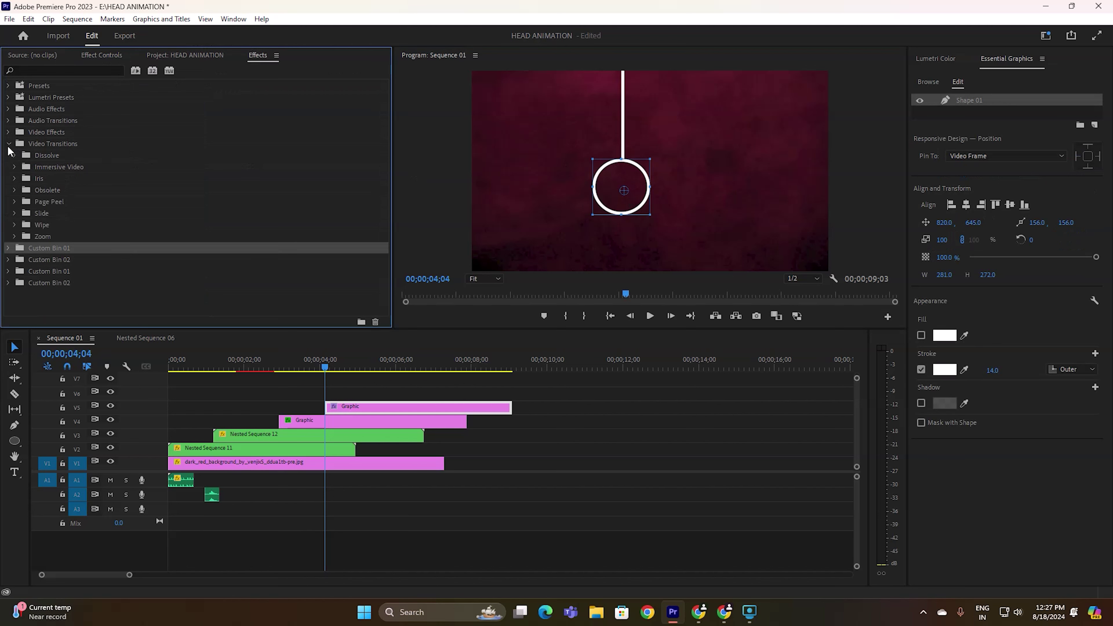
left_click(15, 179)
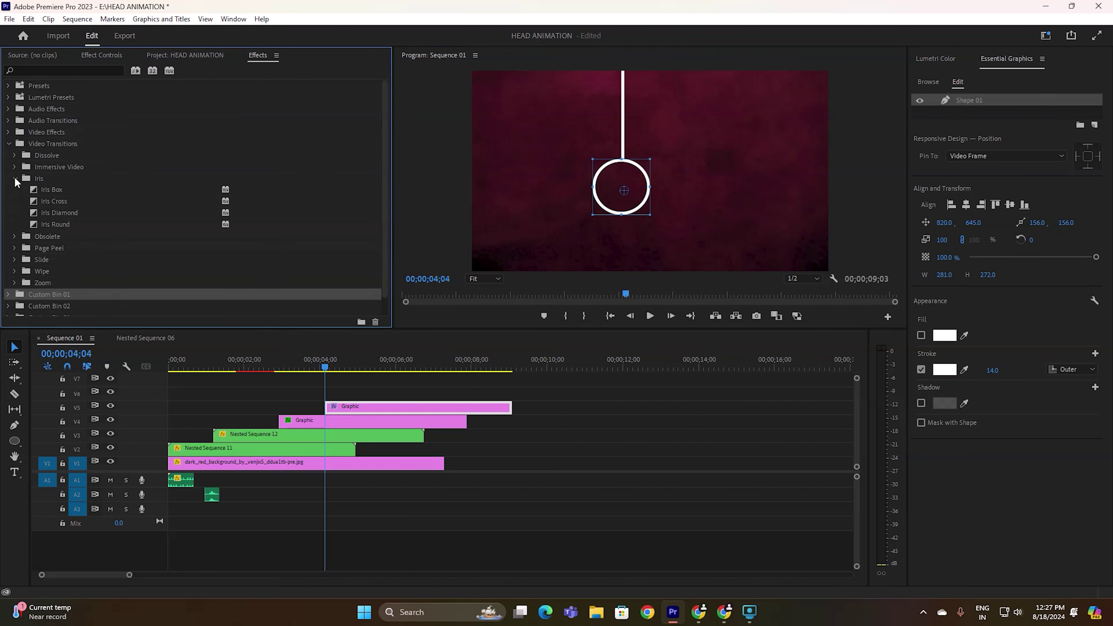
left_click(58, 224)
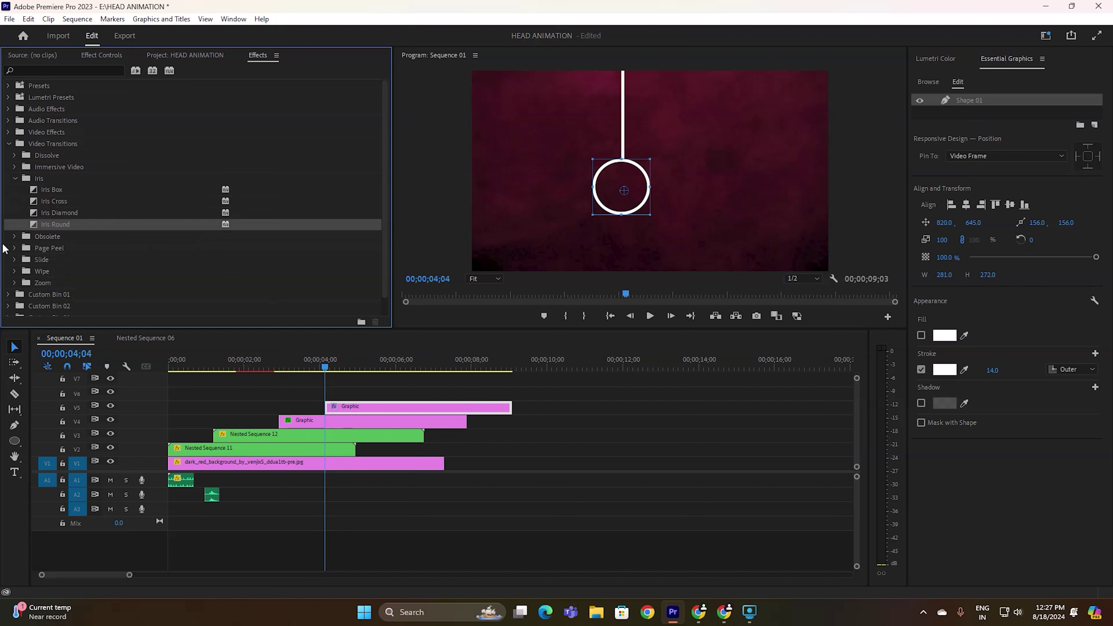
left_click_drag(39, 221, 335, 409)
key("space")
key("space")
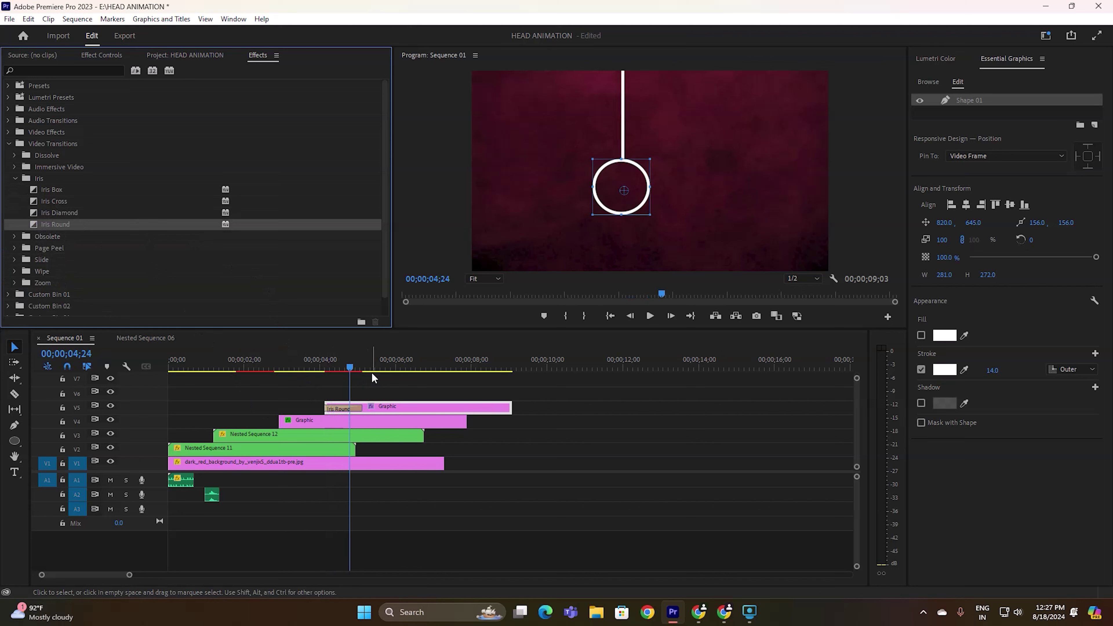
Step: Inspect the Iris Round transition's settings on the ring clip and play back the line and ring reveal
left_click(349, 409)
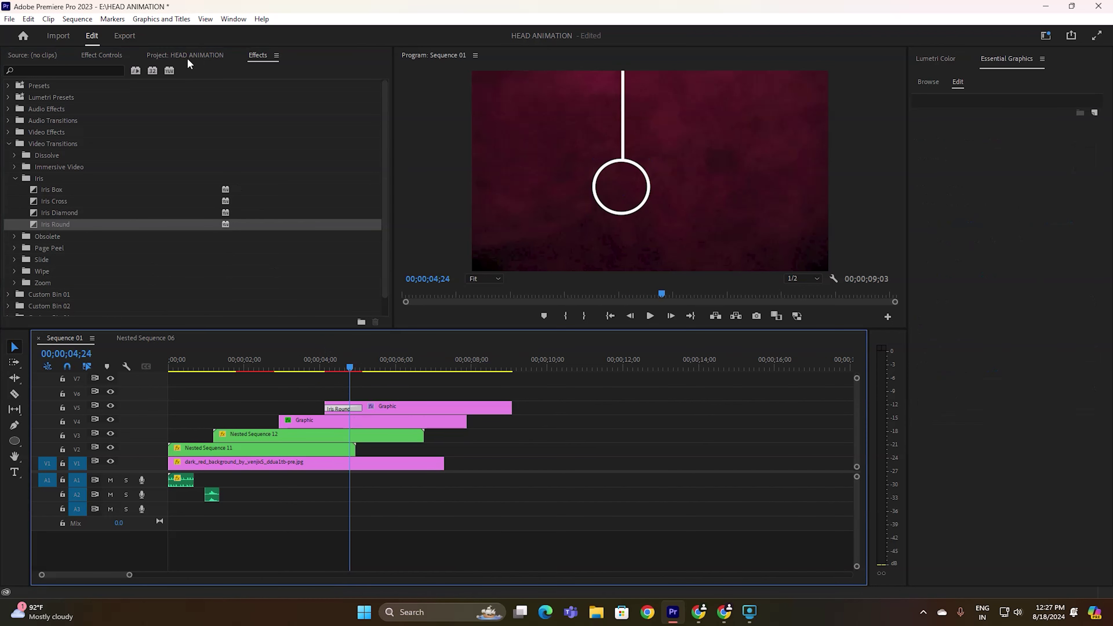
left_click(102, 55)
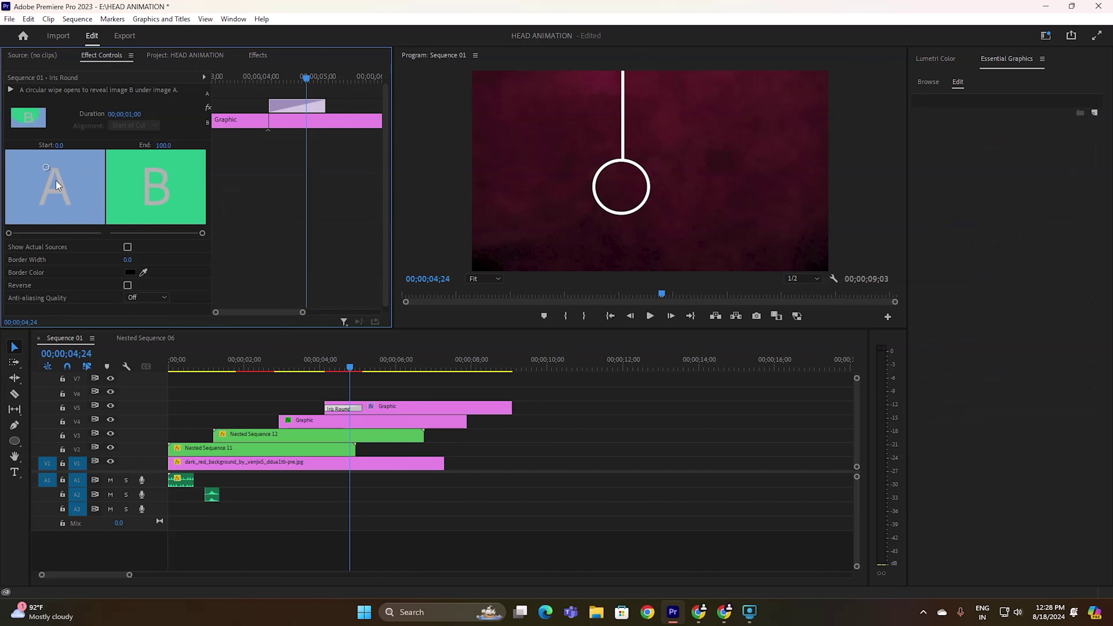
left_click(326, 368)
key("space")
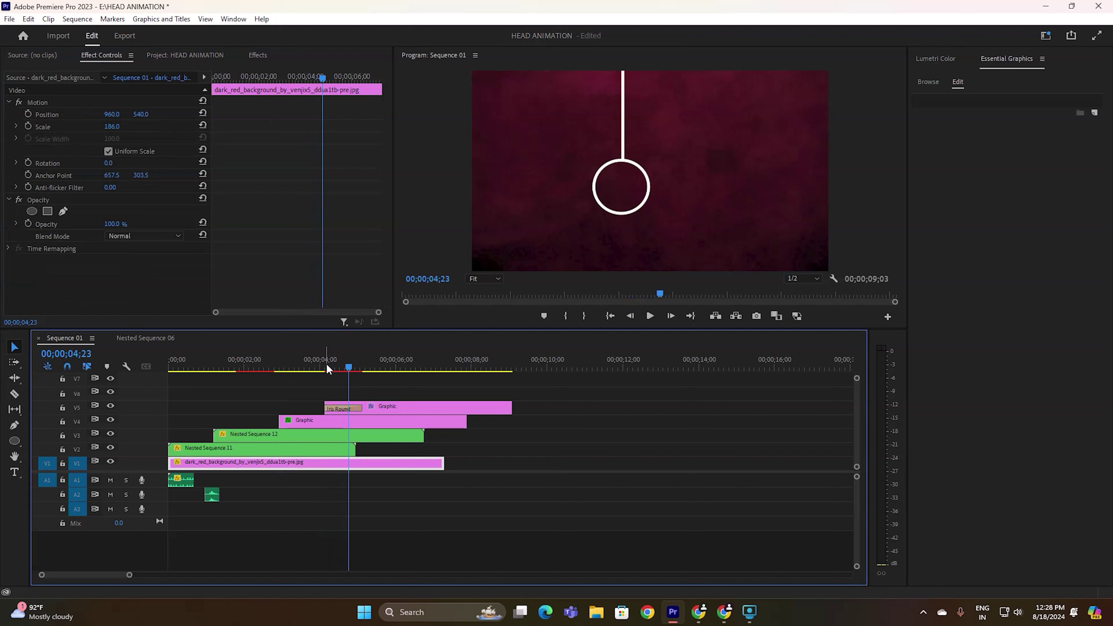
left_click(293, 369)
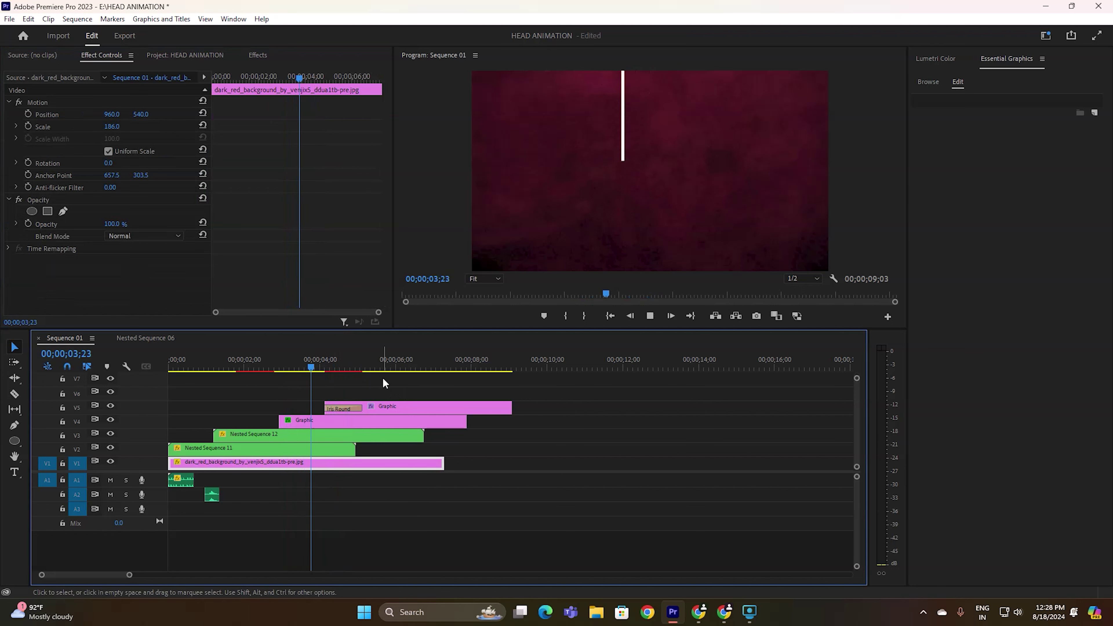
key("space")
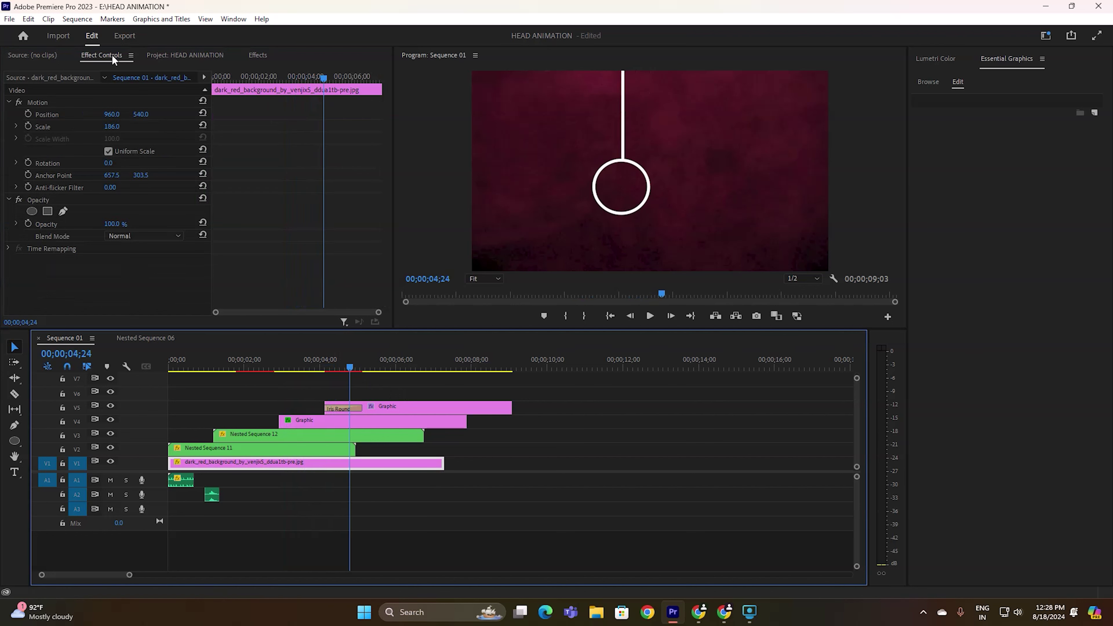
Step: Place pngwing.com (5).png on V6 at 00;00;04;24 and shorten it to end slightly before the ring clip
left_click(41, 55)
left_click(252, 55)
left_click(184, 55)
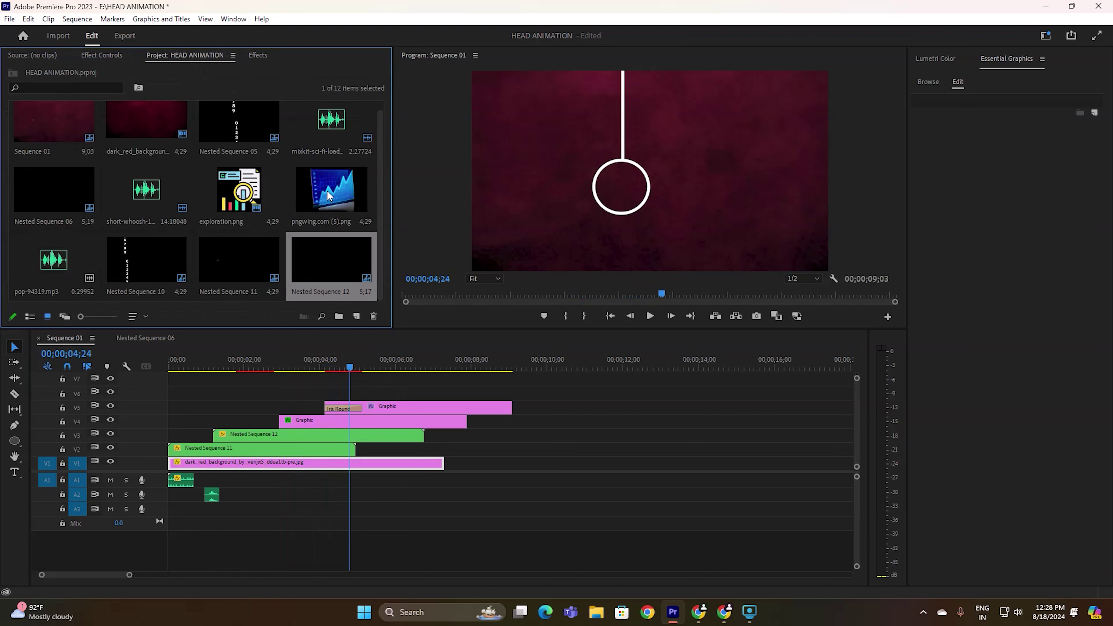
left_click_drag(327, 190, 350, 393)
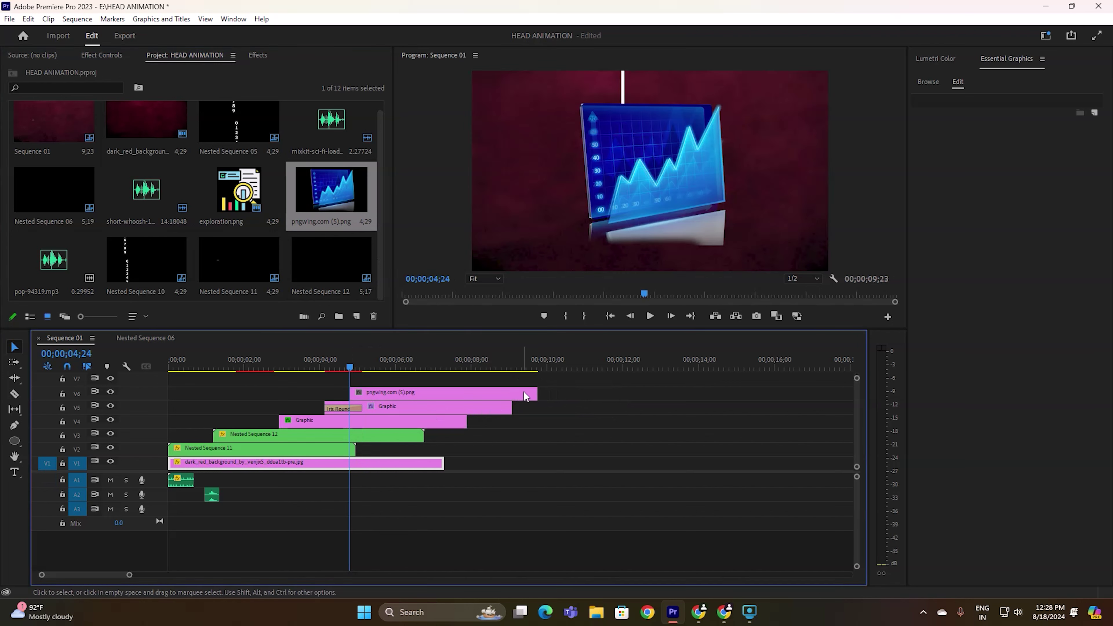
left_click_drag(537, 392, 501, 392)
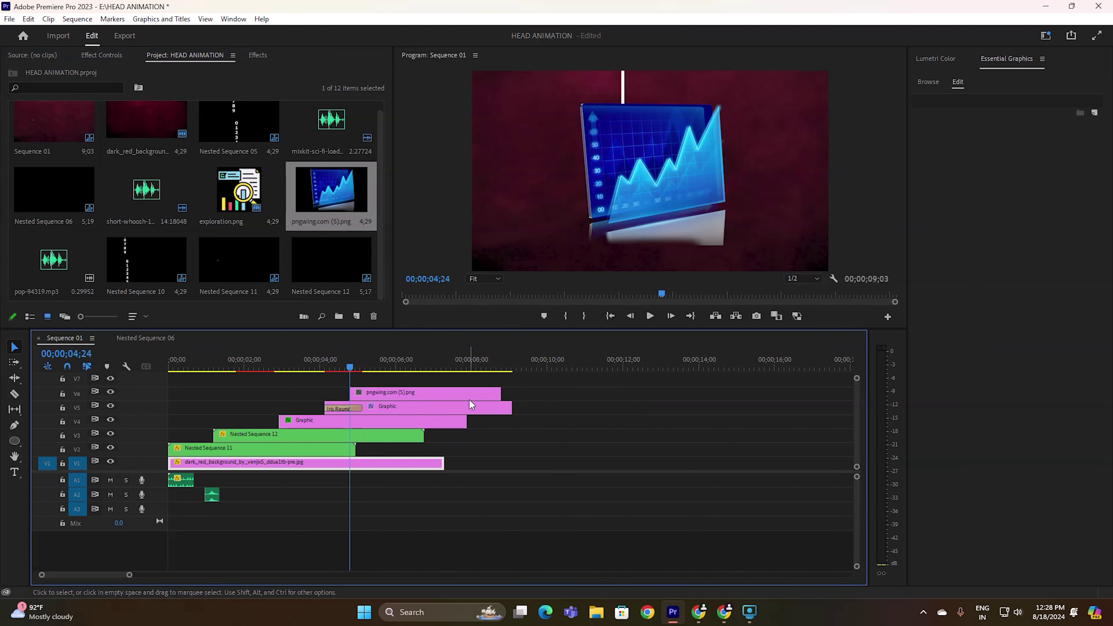
Step: Scale the chart image to 20 and position it at 805, 632 inside the ring
left_click(114, 56)
left_click_drag(110, 126, 60, 114)
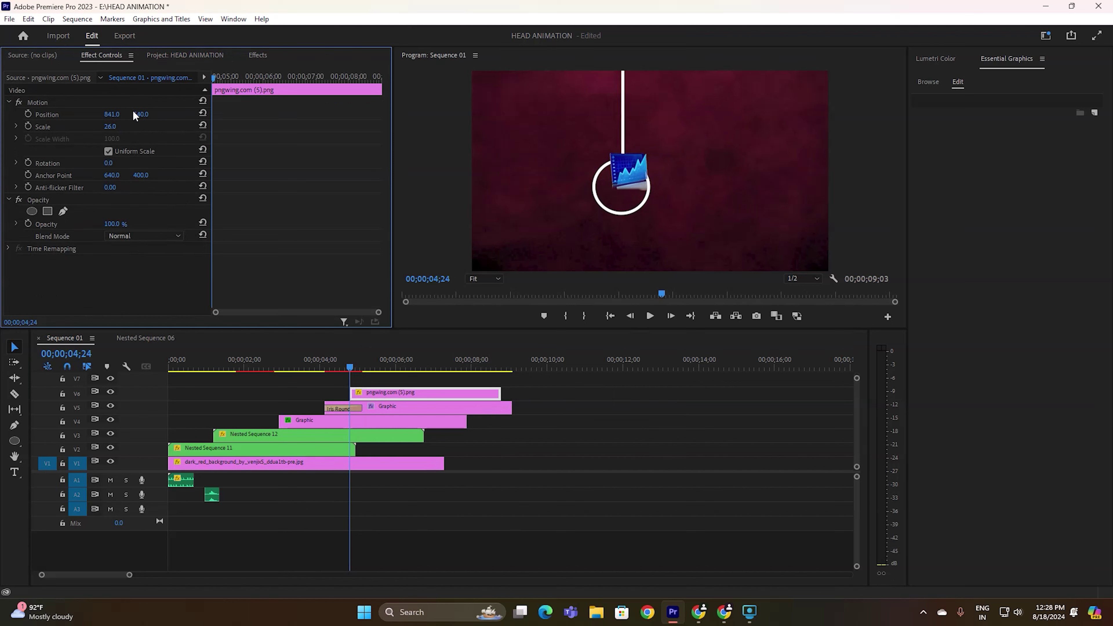
left_click_drag(134, 113, 151, 114)
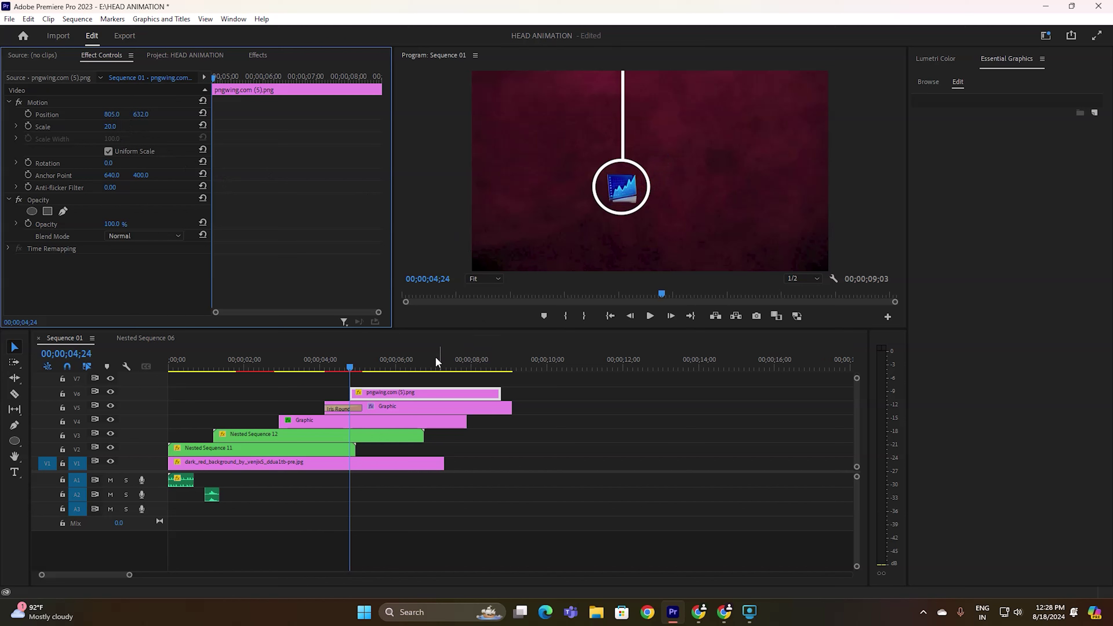
Step: Nest the line, ring and chart image clips together as Nested Sequence 13
left_click_drag(546, 392, 458, 419)
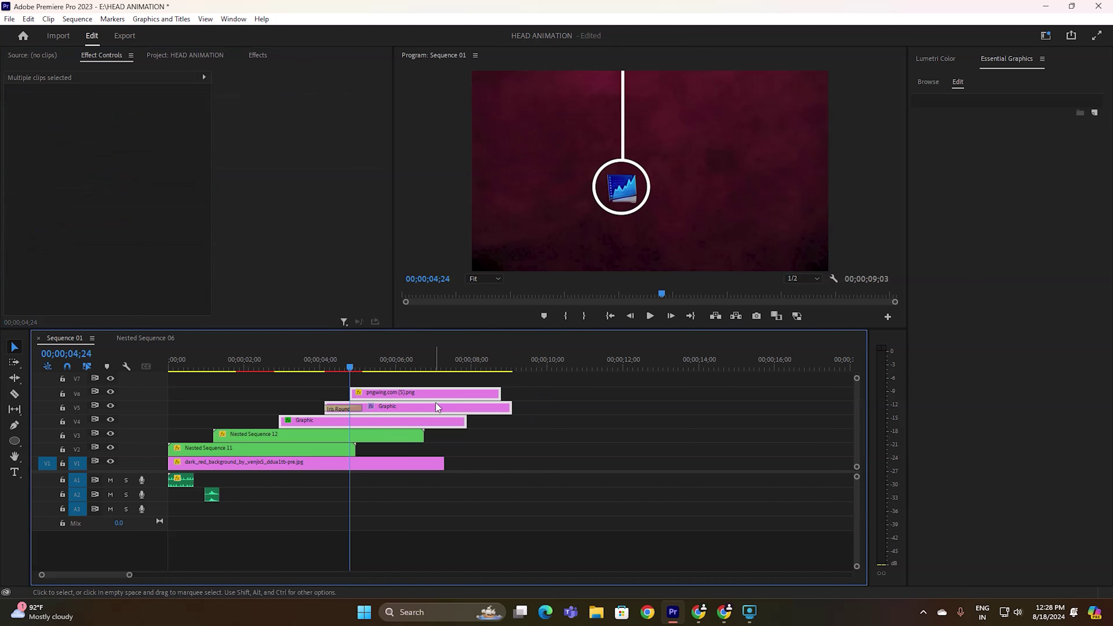
right_click(416, 391)
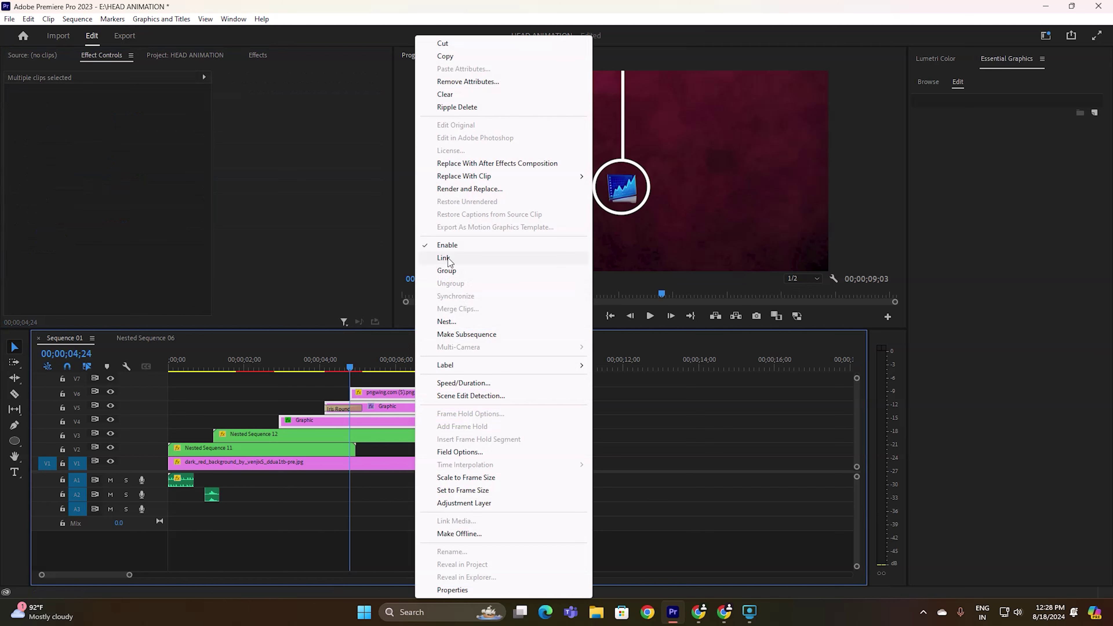
left_click(451, 321)
left_click(529, 314)
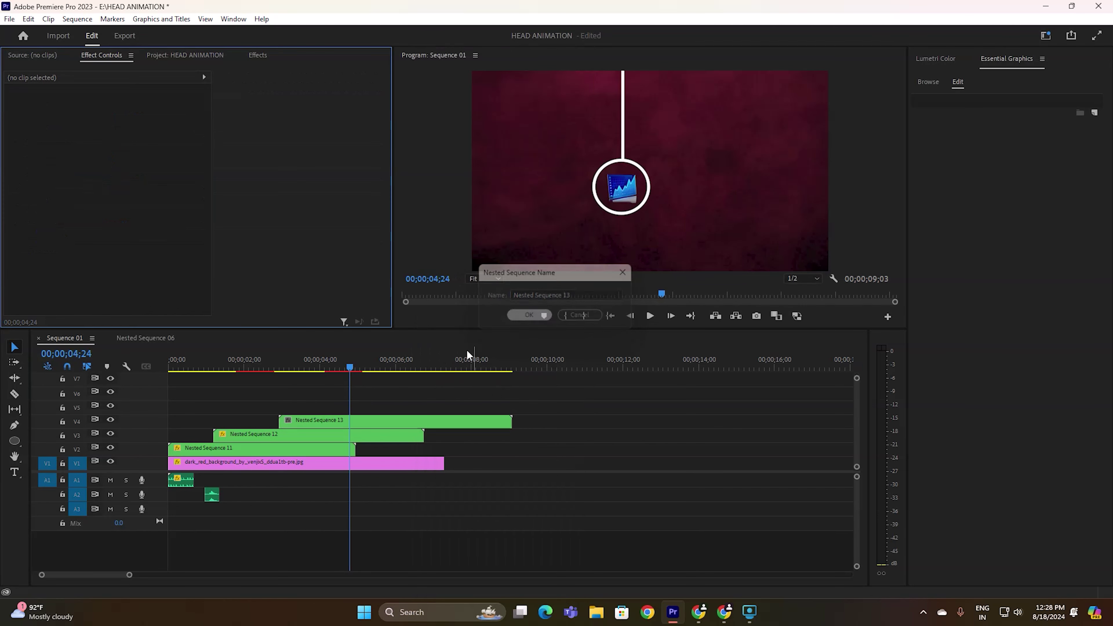
Step: Keyframe Nested Sequence 13's Position and Scale at 00;00;04;24, and at 00;00;05;12 move it vertically out above the frame
left_click(389, 419)
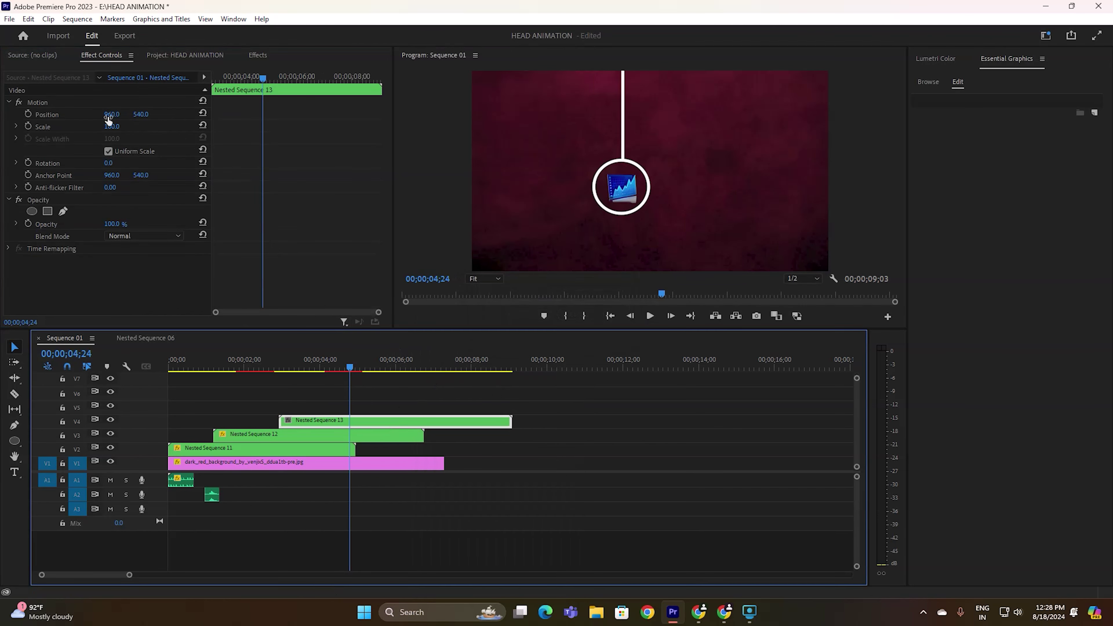
left_click(27, 114)
left_click(28, 126)
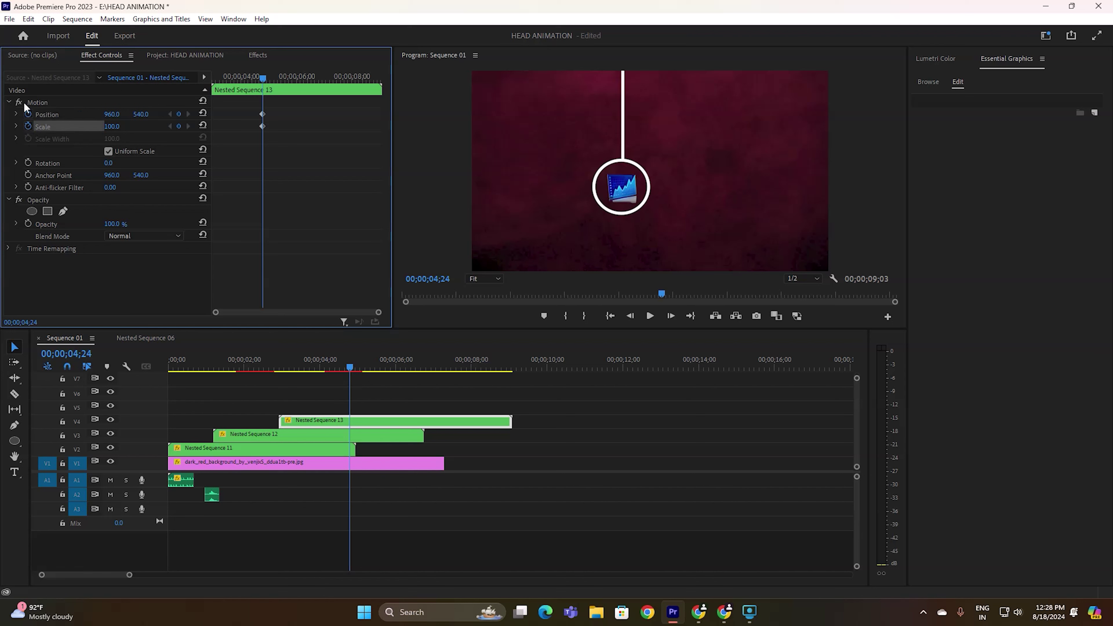
left_click_drag(269, 76, 281, 77)
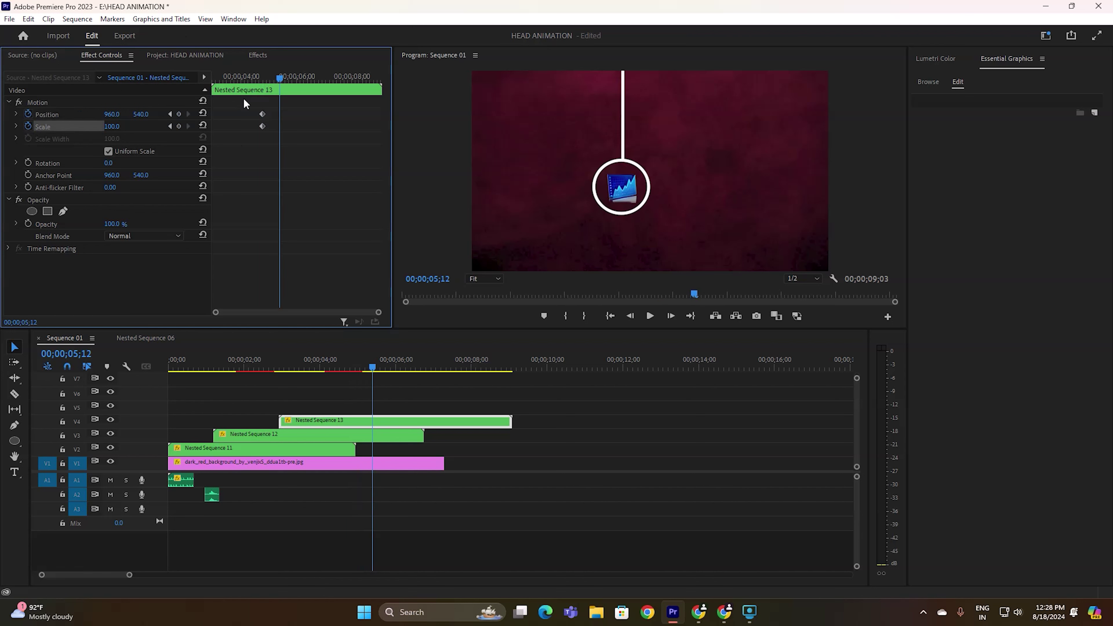
left_click_drag(141, 114, 5, 116)
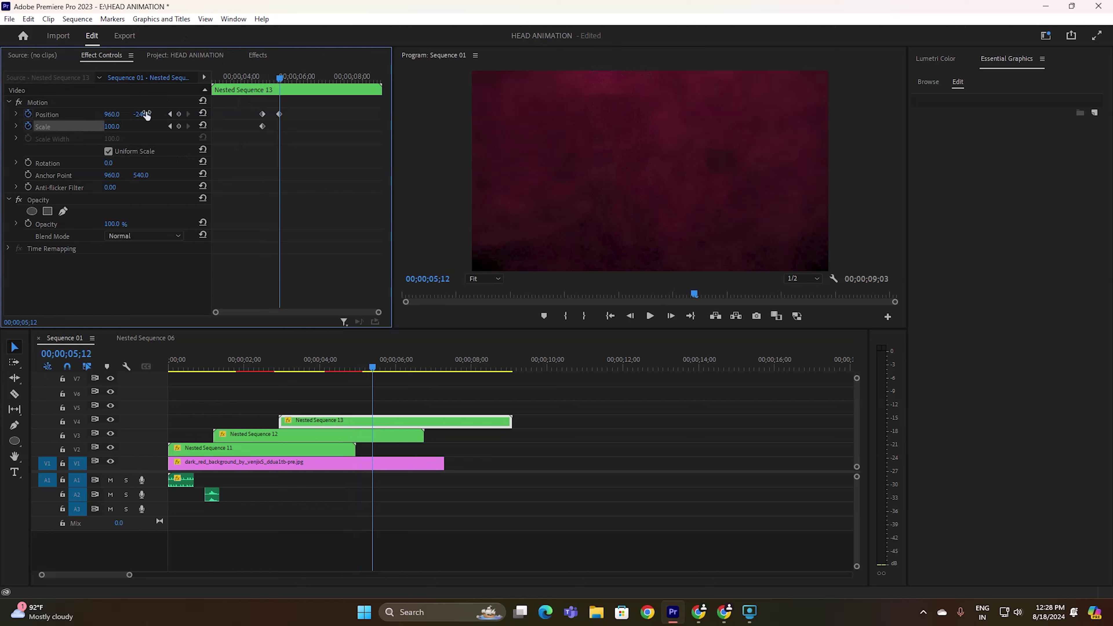
Step: Play back the sequence from the start to check the second ring's upward exit
key("Home")
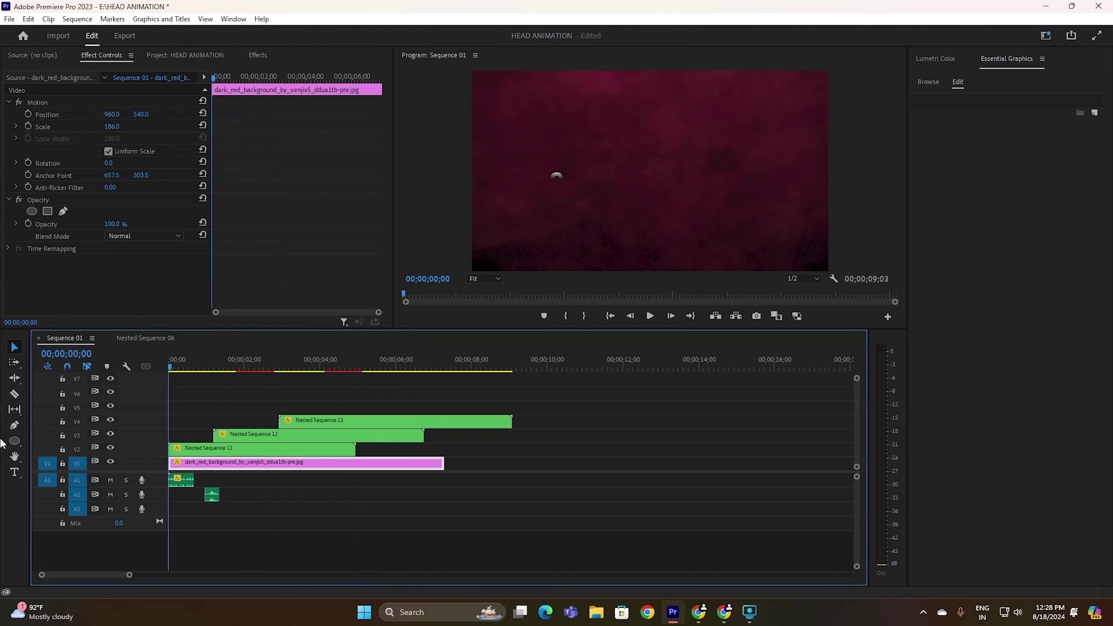
key("space")
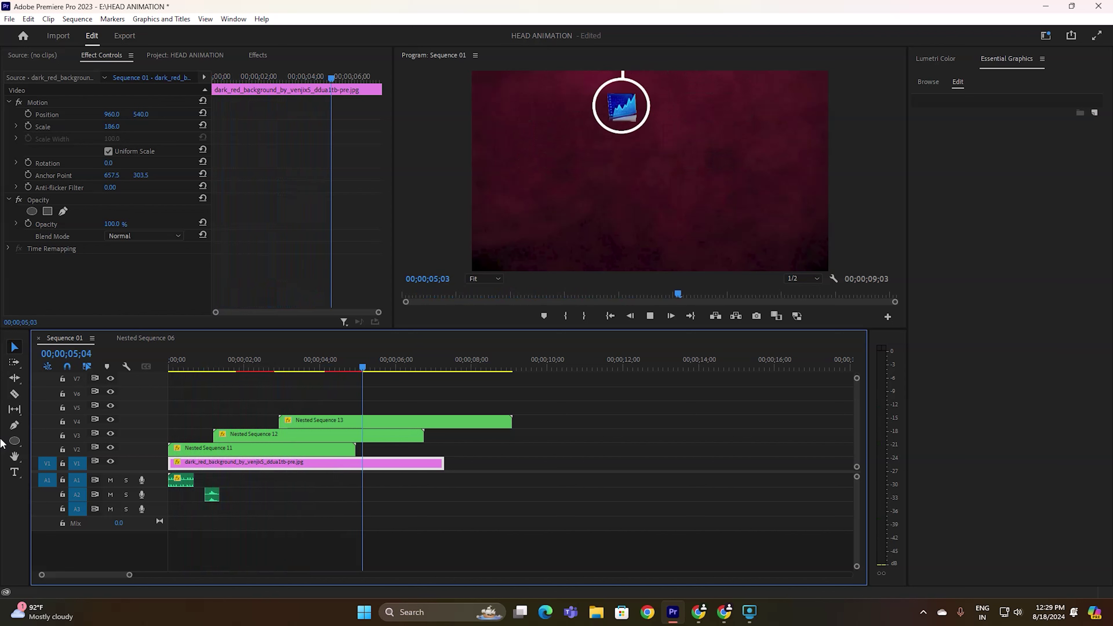
left_click_drag(373, 367, 209, 360)
key("Home")
Step: Duplicate the short-whoosh audio clip onto A1 at about 00;00;02;24, just before Nested Sequence 13 starts
left_click(210, 497)
left_click(212, 495)
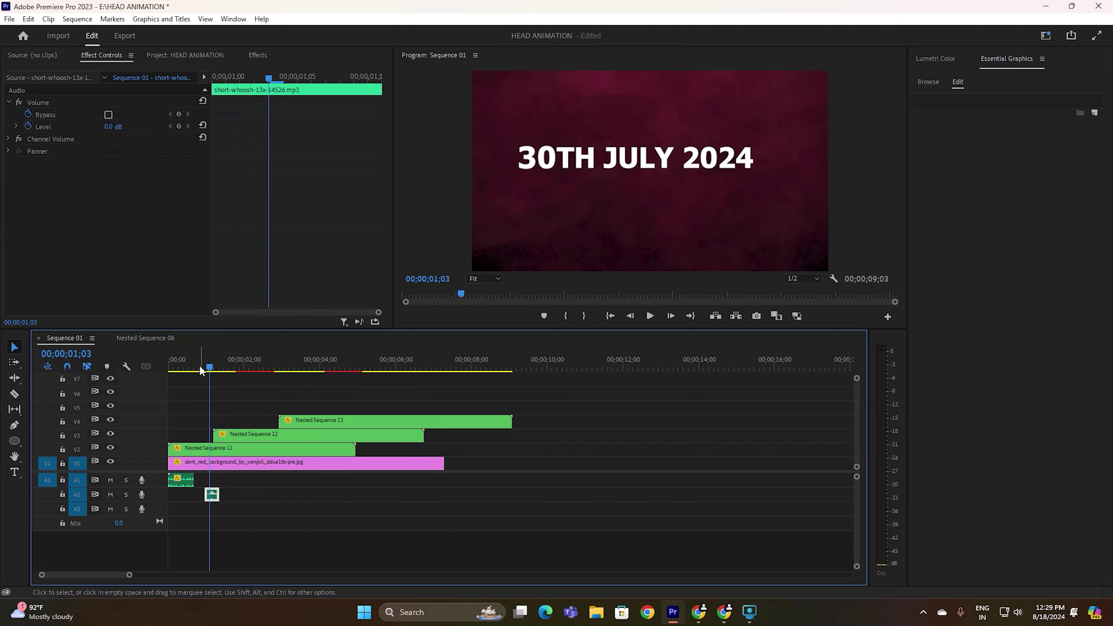
left_click_drag(199, 368, 279, 367)
left_click(212, 495)
left_click_drag(213, 498, 282, 485)
left_click(275, 369)
left_click(347, 520)
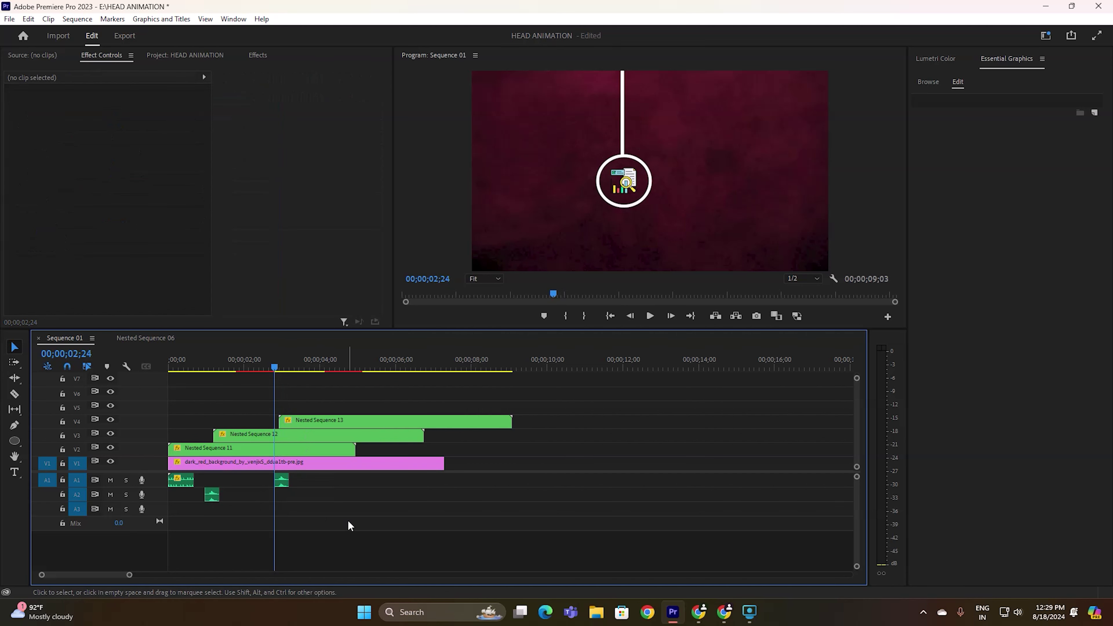
Step: Play back the animation from the added whoosh and again from the start to check the sound timing
key("space")
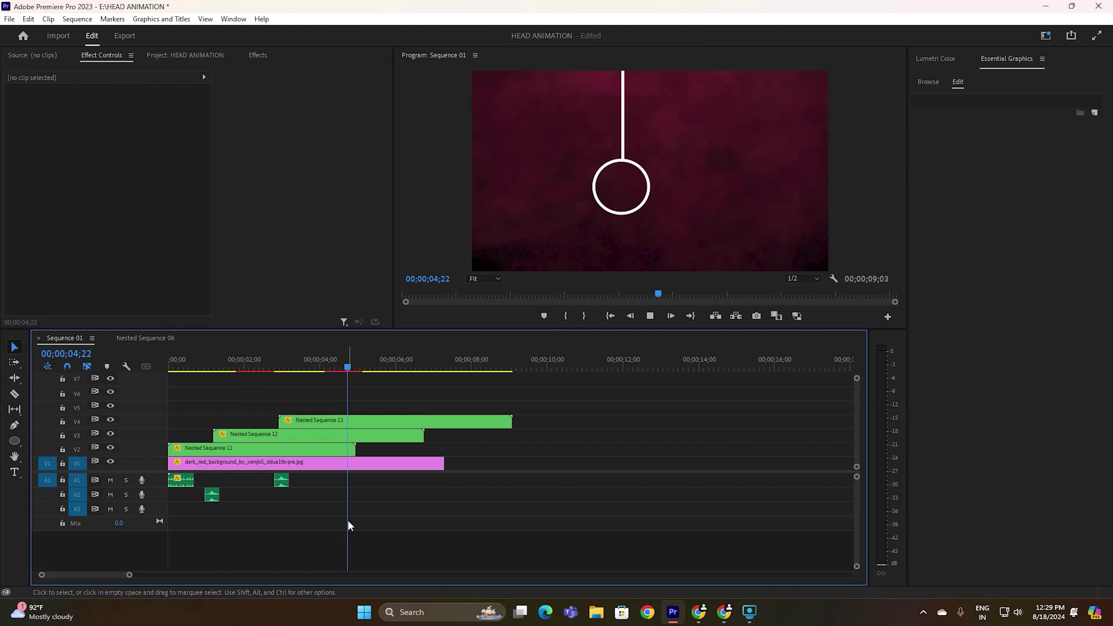
left_click(351, 463)
key("Home")
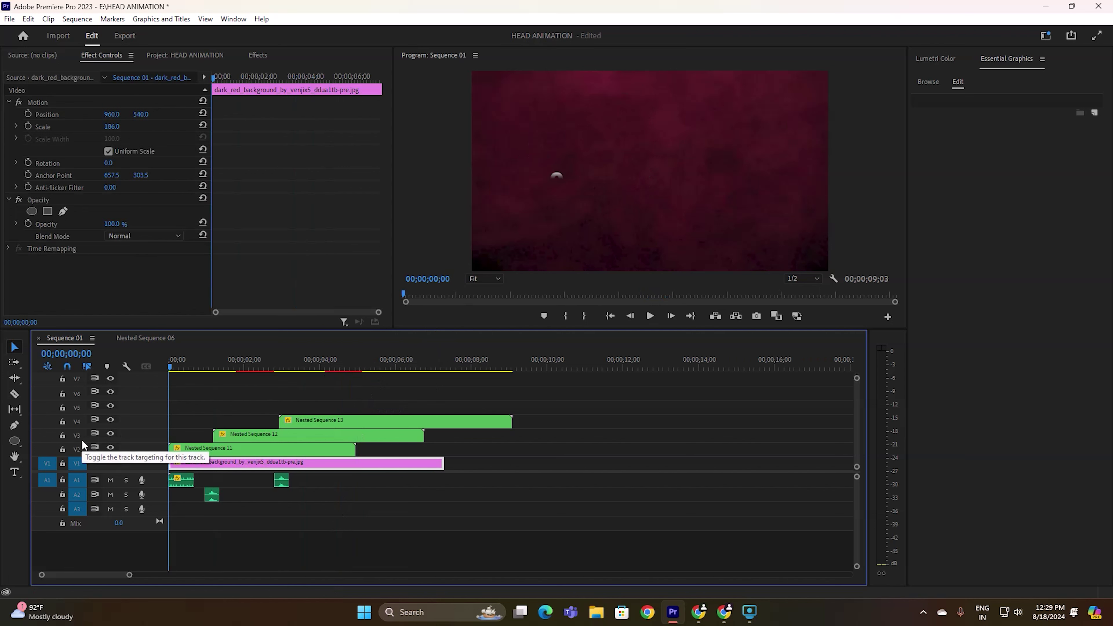
left_click(651, 316)
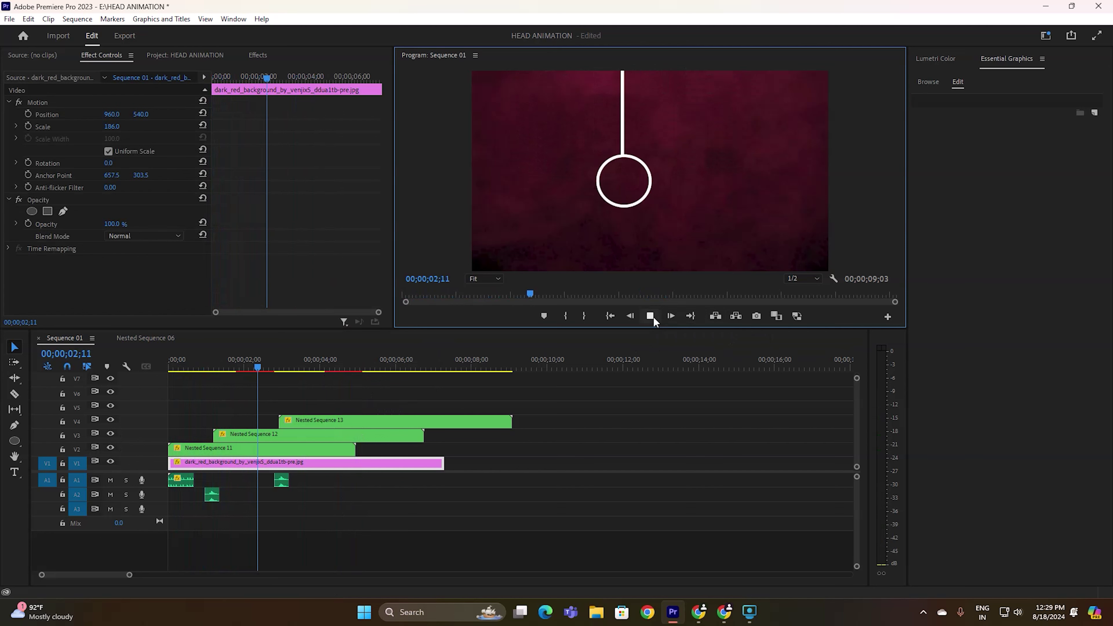
left_click(171, 364)
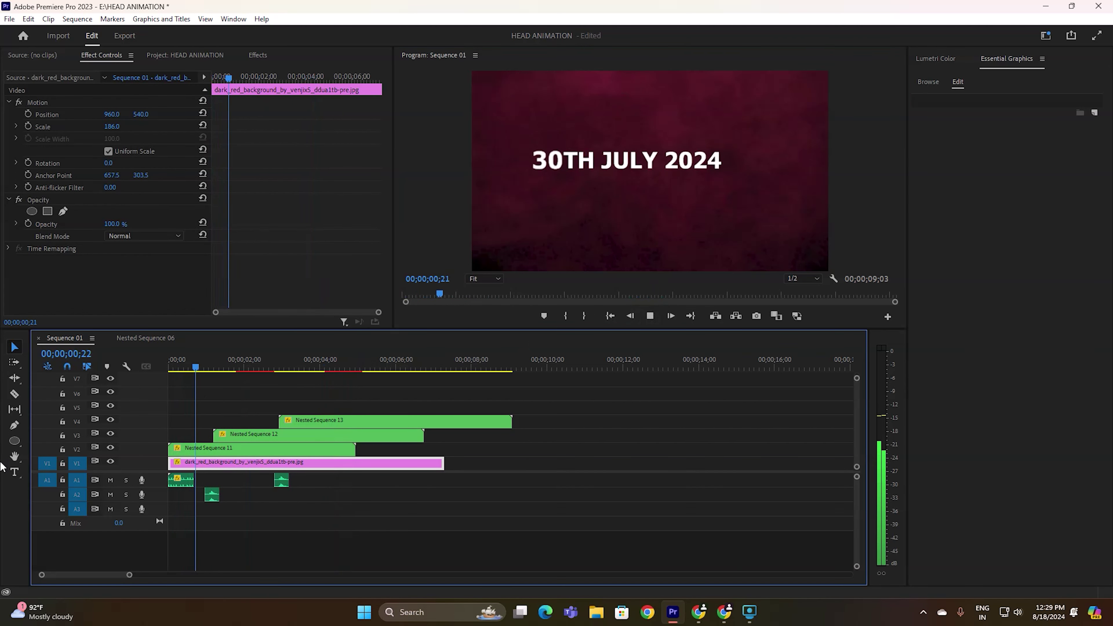